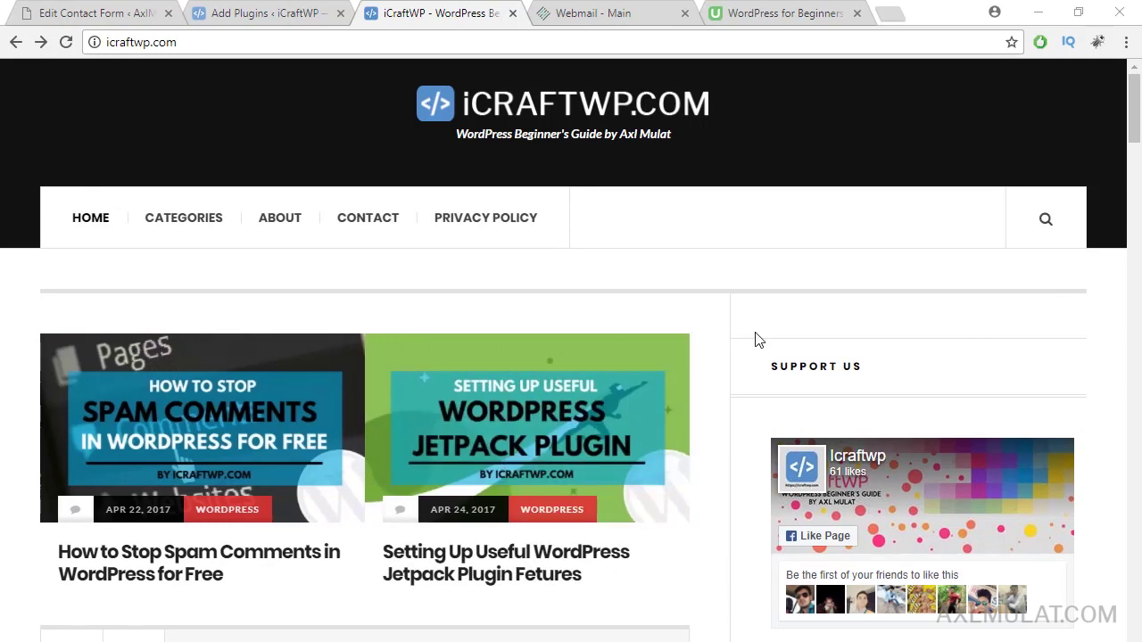
Step: Go to the iCraftWP Contact page using the CONTACT link in the top navigation
{"action": "left_click", "coordinate": [379, 234]}
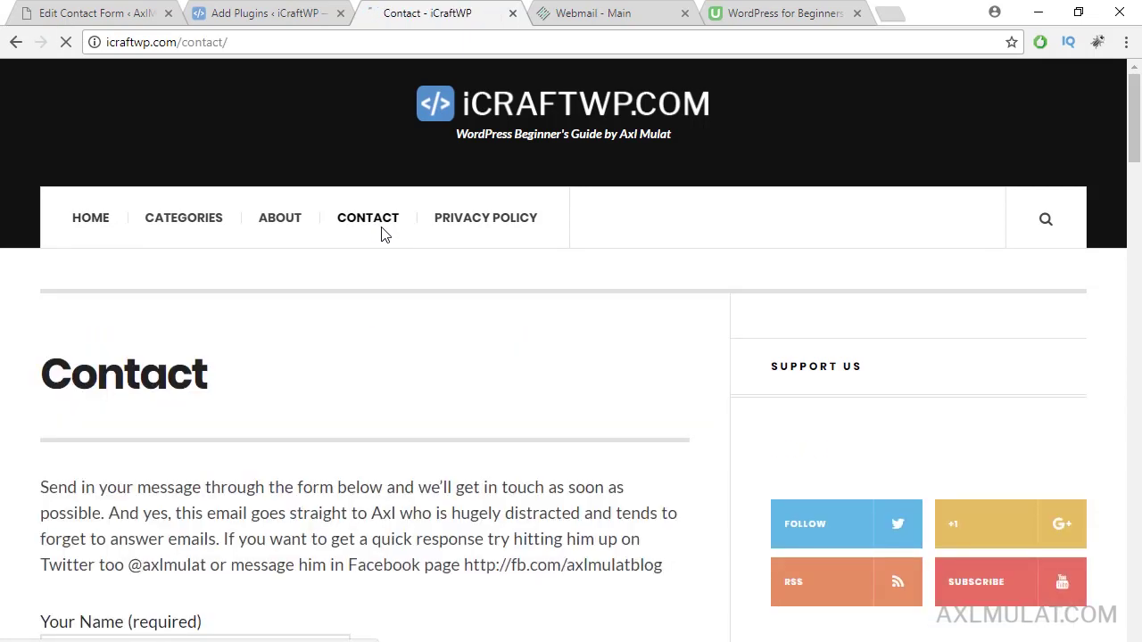
Step: Scroll through the Contact page's form fields, then return to the 'contact form 7' plugin results
{"action": "left_click_drag", "start_coordinate": [1135, 113], "coordinate": [1136, 157]}
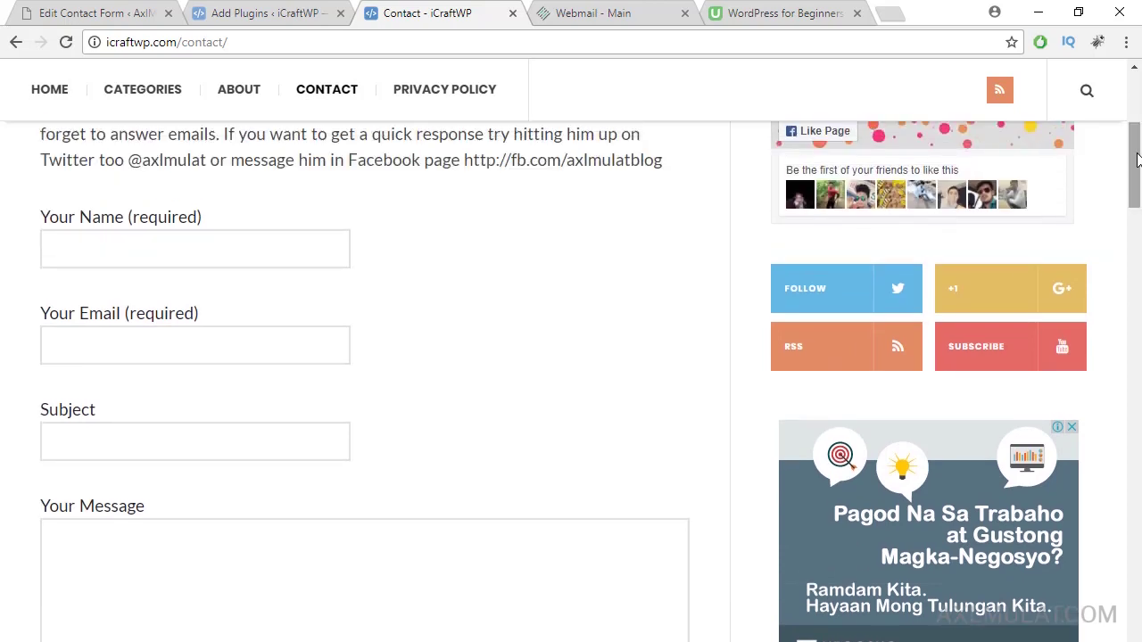
{"action": "left_click_drag", "start_coordinate": [1136, 158], "coordinate": [1136, 194]}
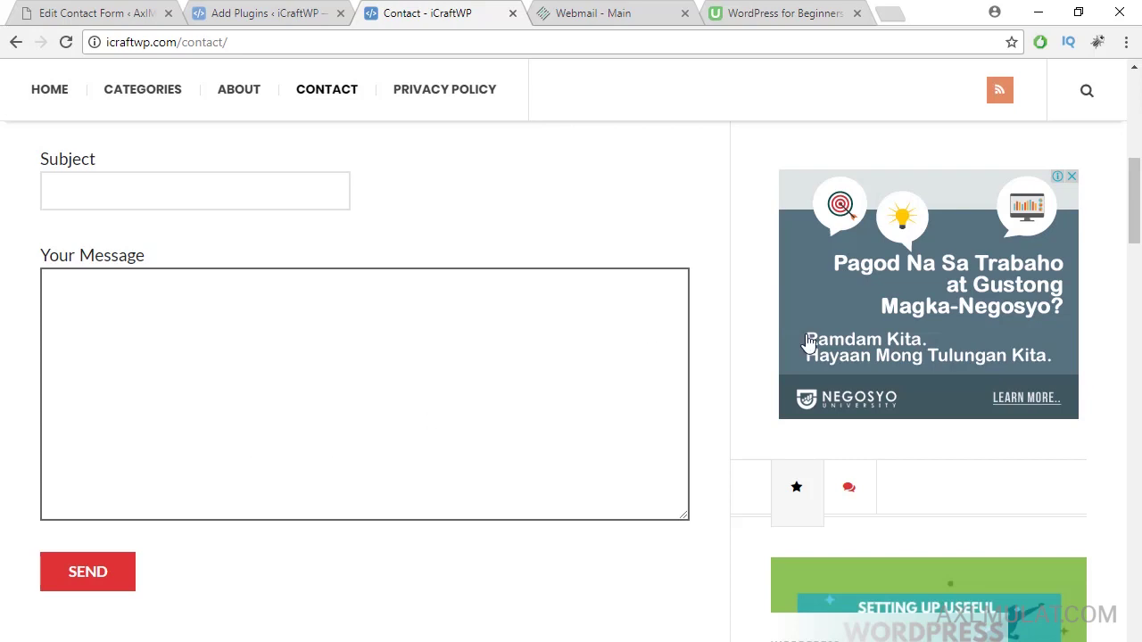
{"action": "left_click_drag", "start_coordinate": [1135, 241], "coordinate": [1136, 218]}
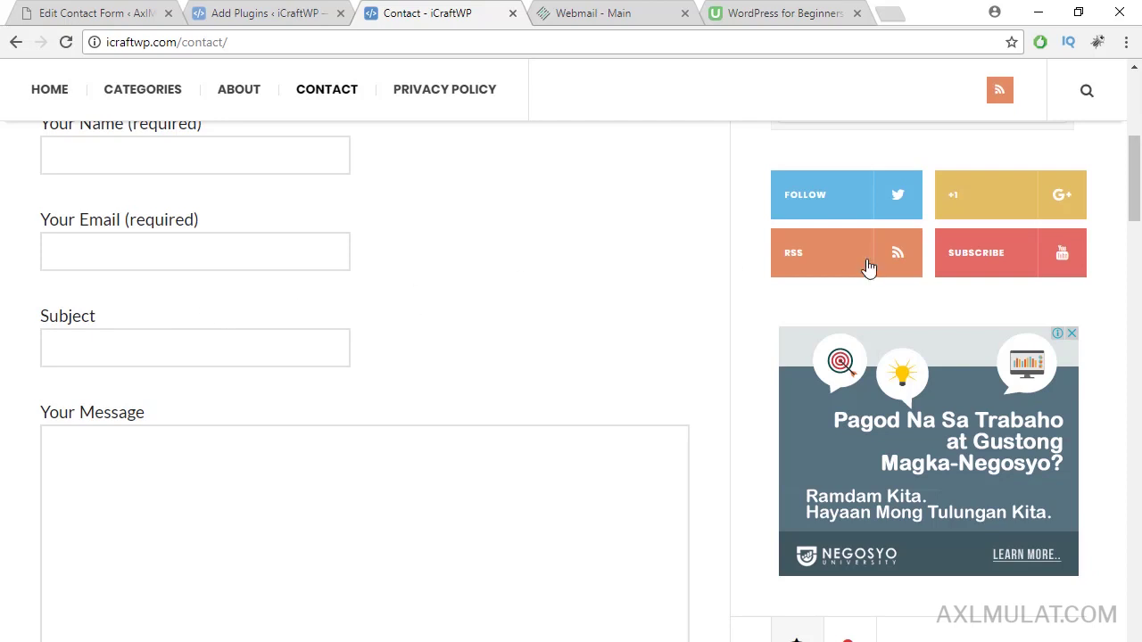
{"action": "left_click_drag", "start_coordinate": [1138, 220], "coordinate": [1138, 196]}
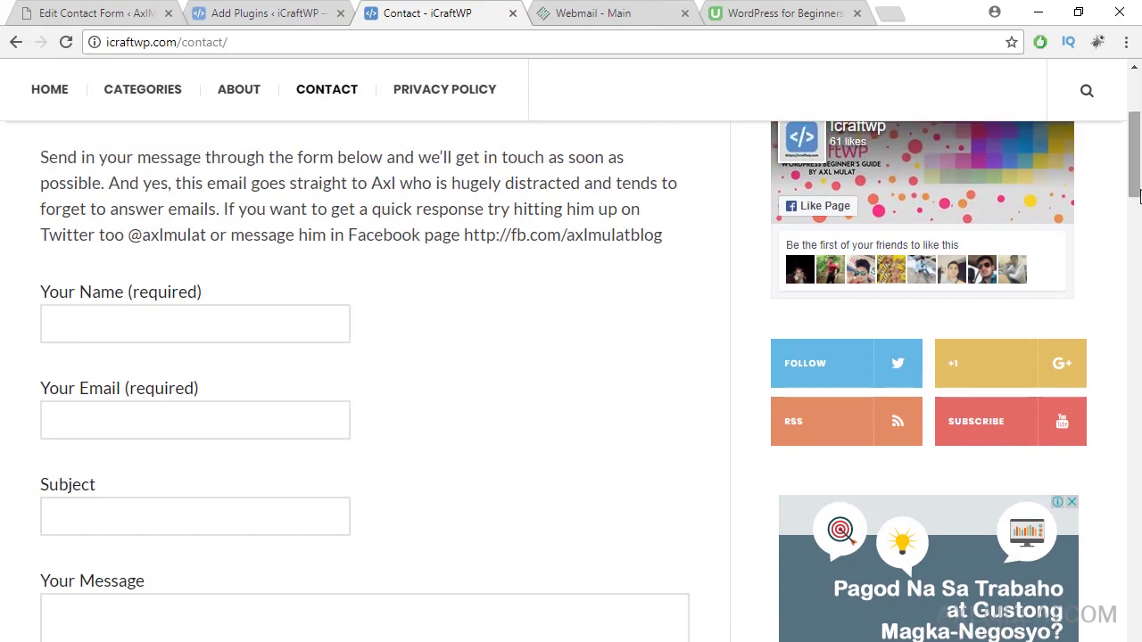
{"action": "left_click_drag", "start_coordinate": [1138, 196], "coordinate": [1138, 168]}
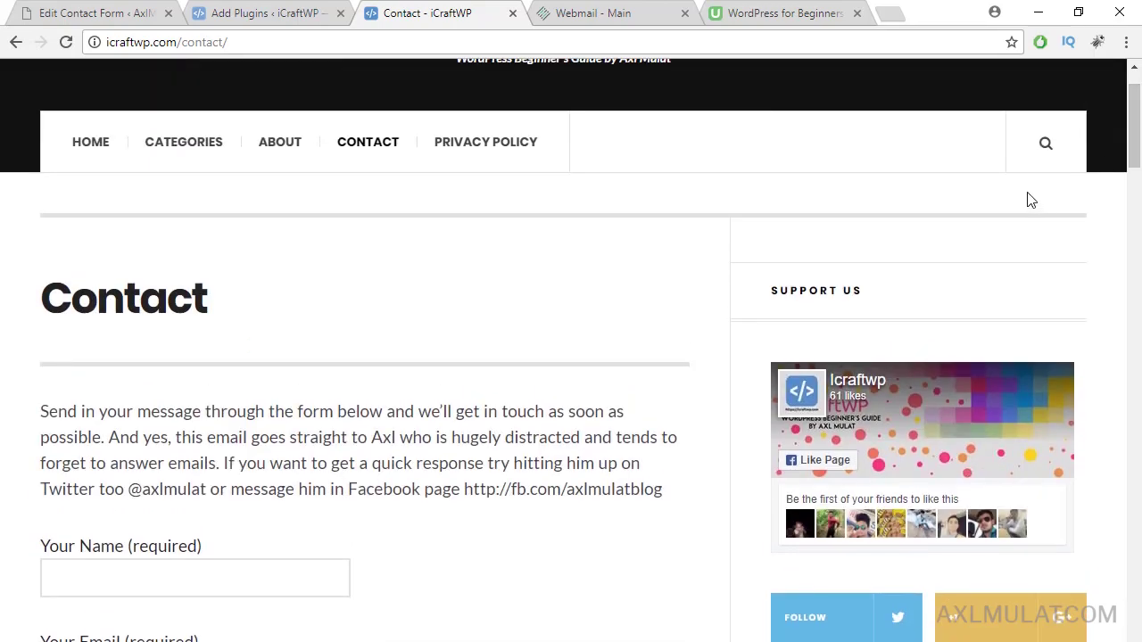
{"action": "left_click", "coordinate": [301, 16]}
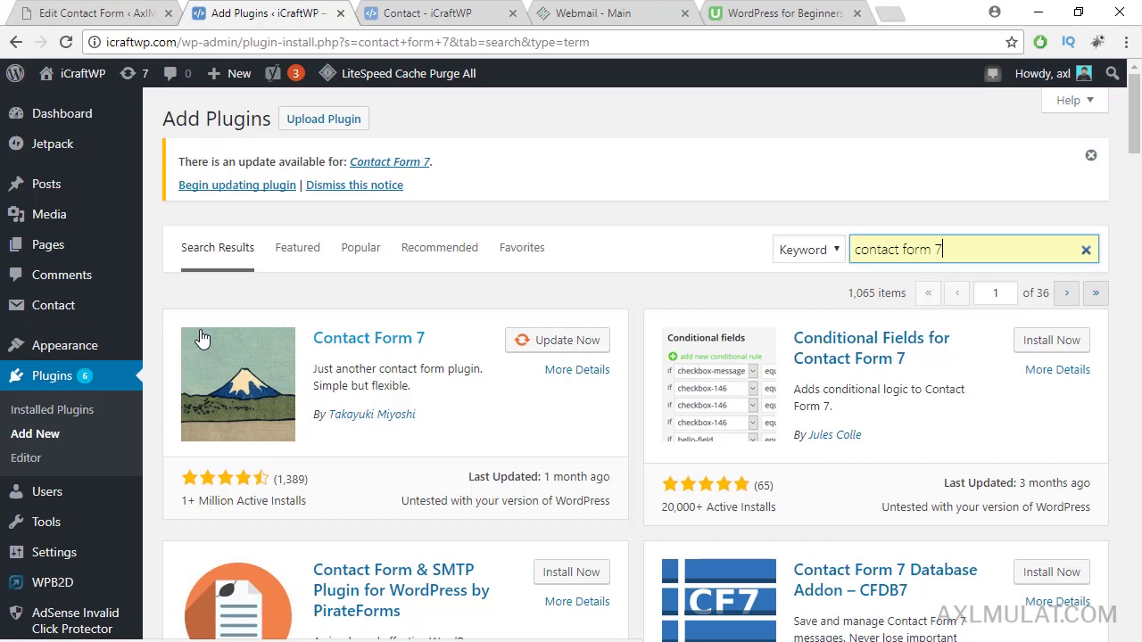
Step: Reveal the Contact menu's flyout in the admin sidebar
{"action": "mouse_move", "coordinate": [68, 314]}
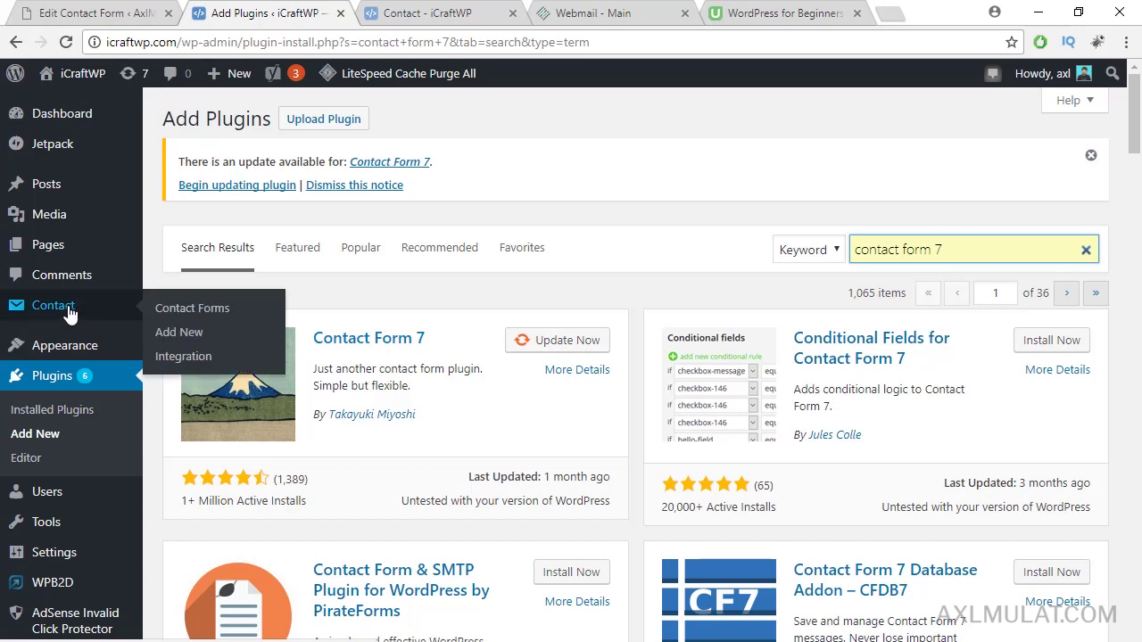
Step: Open the Contact Forms list showing 'Contact form for icraftwp'
{"action": "left_click", "coordinate": [192, 309]}
{"action": "scroll", "coordinate": [1139, 257], "scroll_direction": "down", "scroll_amount": 1}
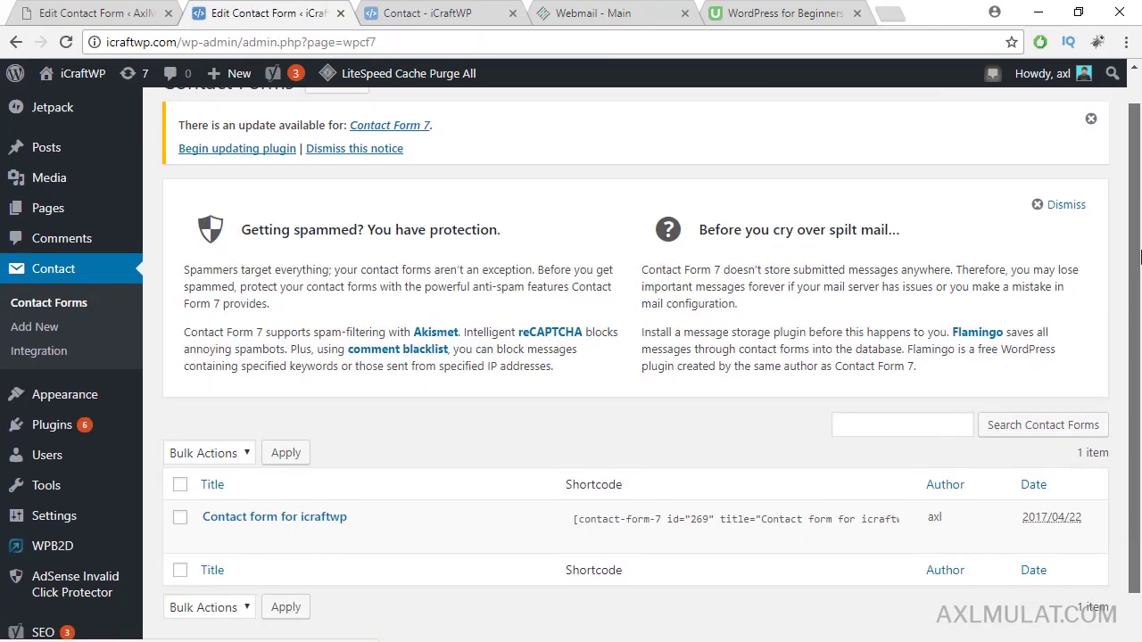
{"action": "mouse_move", "coordinate": [471, 489]}
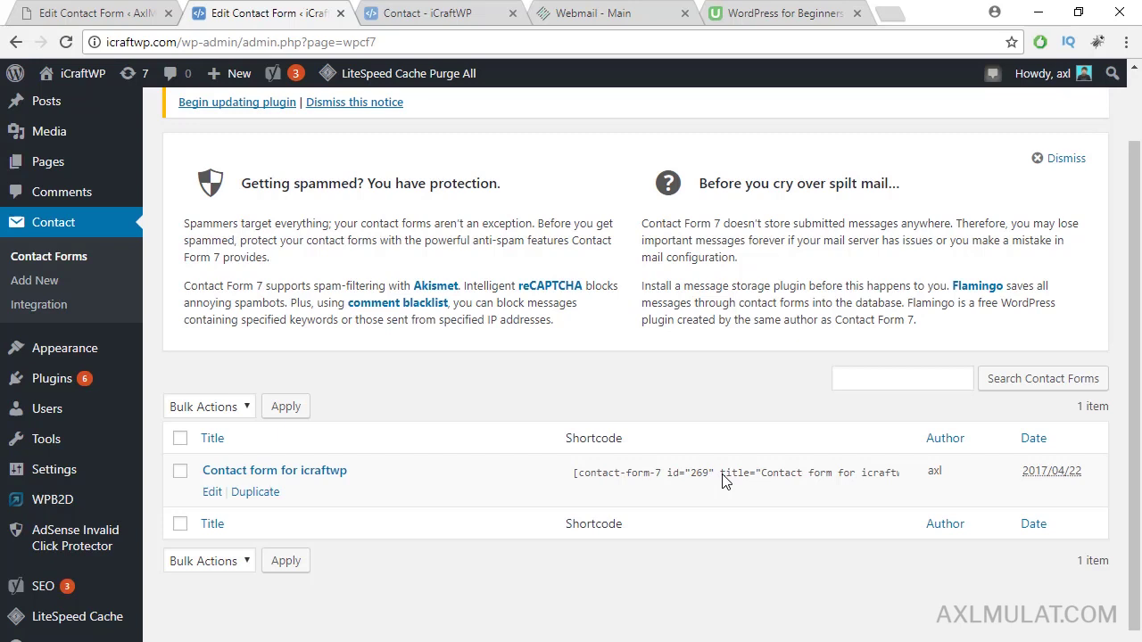
Step: Open the Contact page's editor in a new tab to check its shortcode, then return
{"action": "mouse_move", "coordinate": [82, 174]}
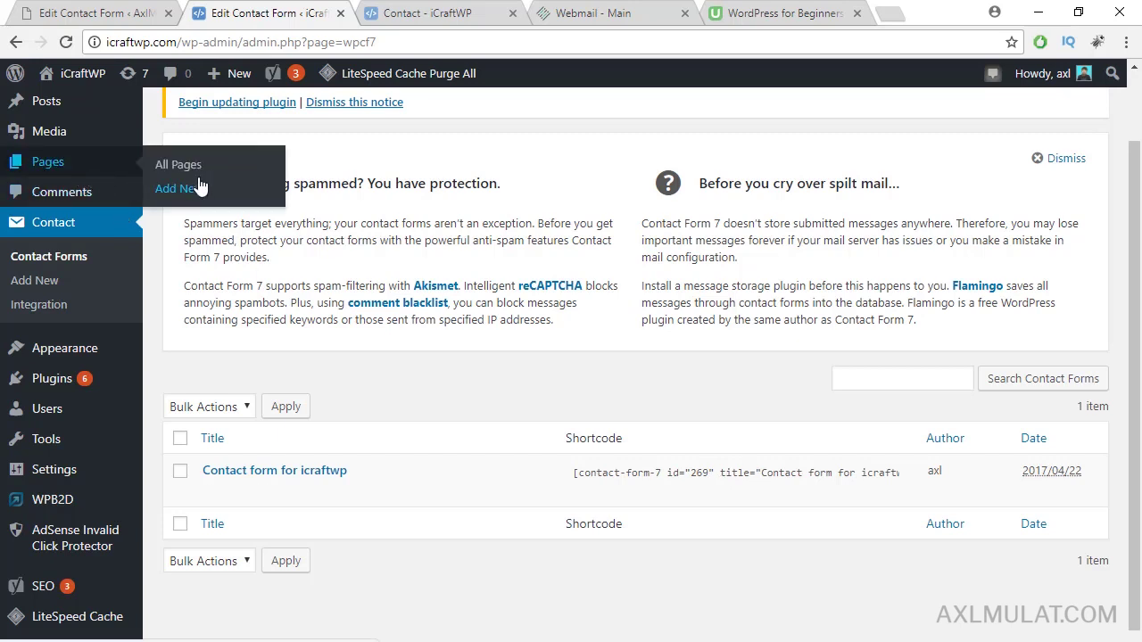
{"action": "middle_click", "coordinate": [187, 159]}
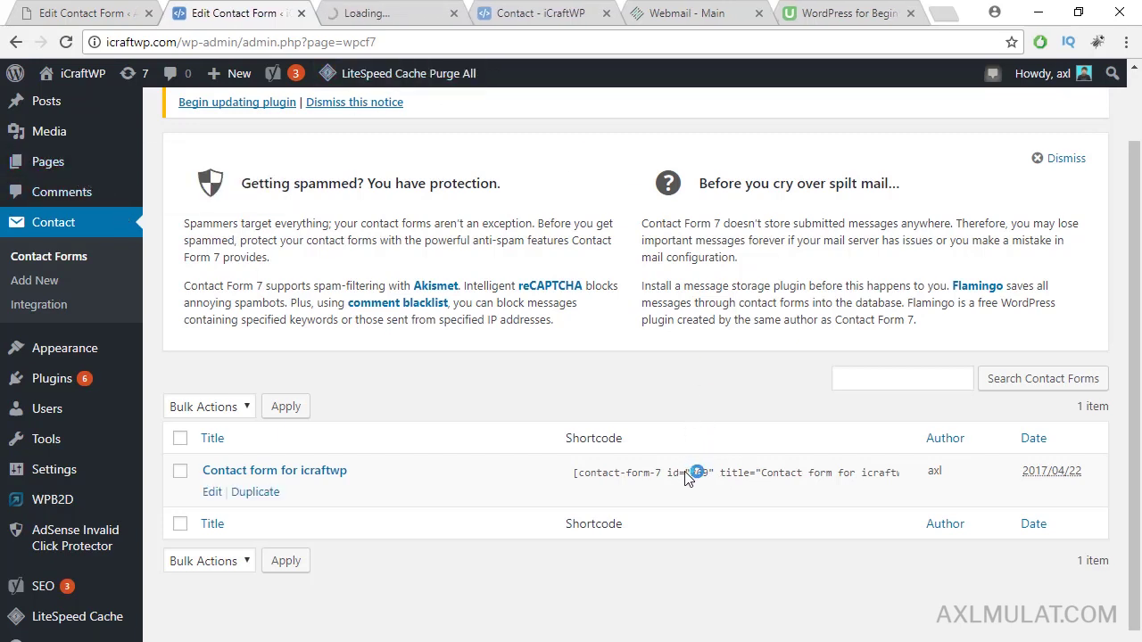
{"action": "left_click", "coordinate": [395, 15]}
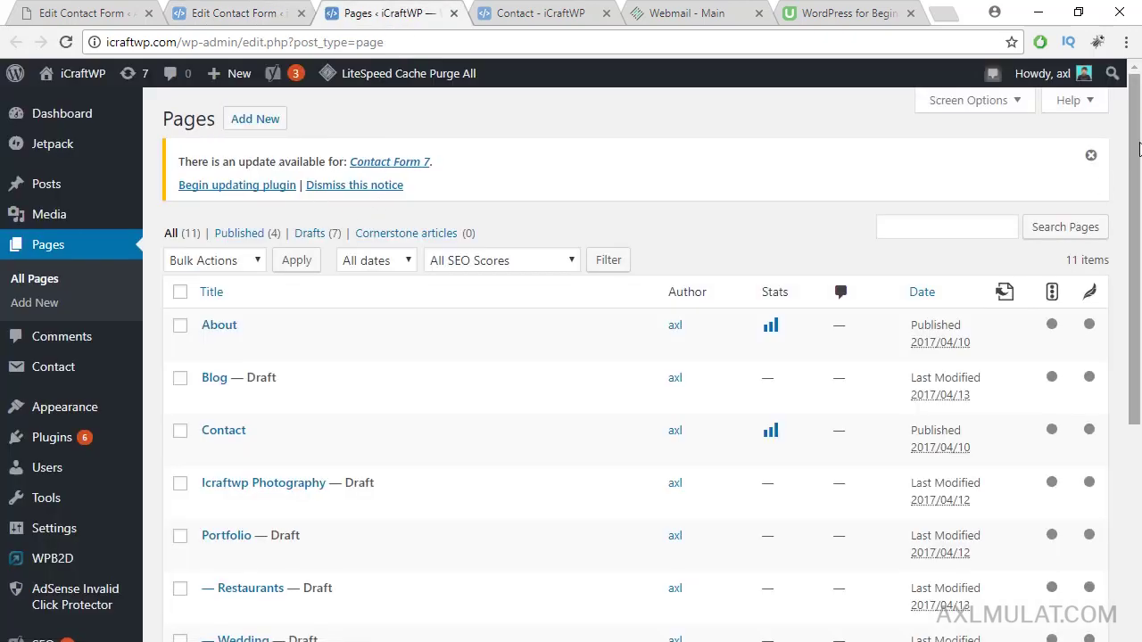
{"action": "left_click_drag", "start_coordinate": [1138, 132], "coordinate": [1137, 178]}
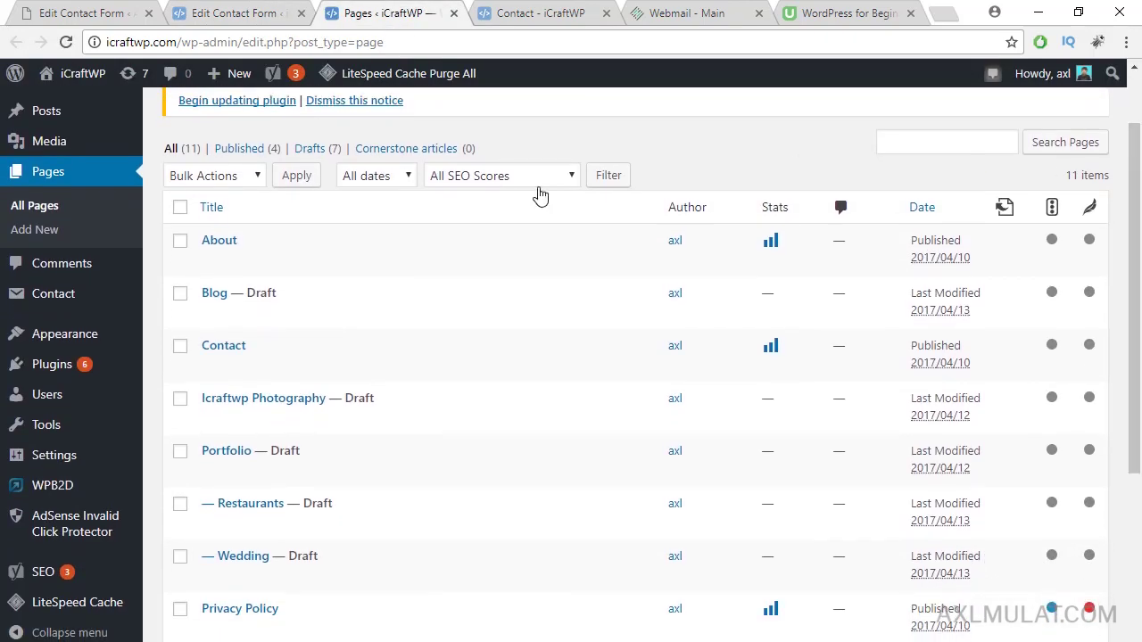
{"action": "left_click", "coordinate": [212, 369]}
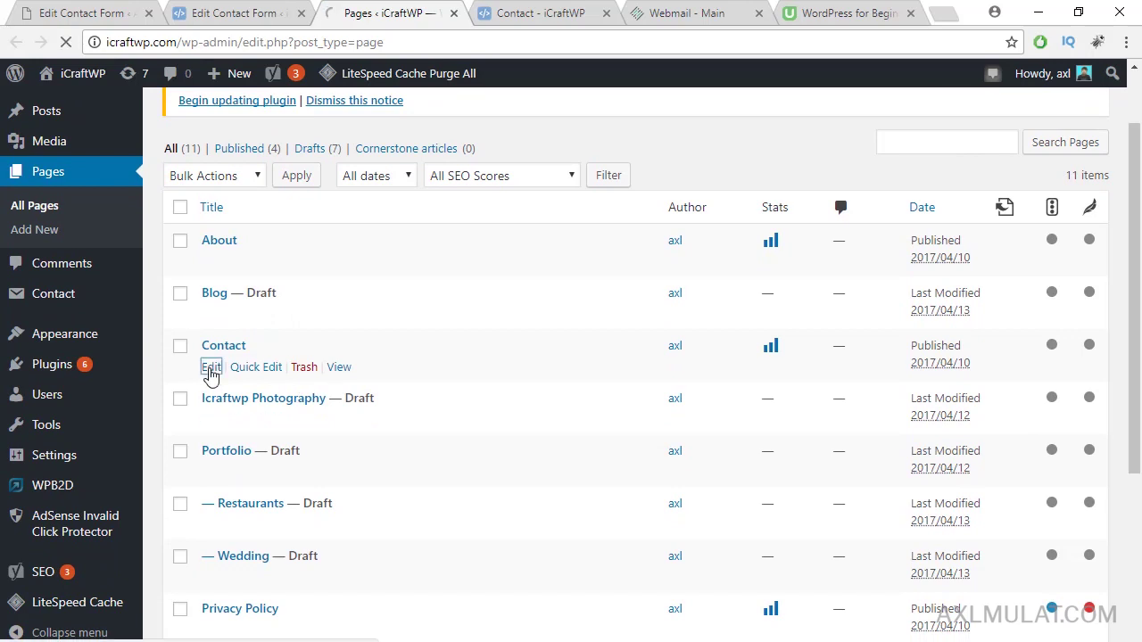
{"action": "scroll", "coordinate": [401, 383], "scroll_direction": "down", "scroll_amount": 1}
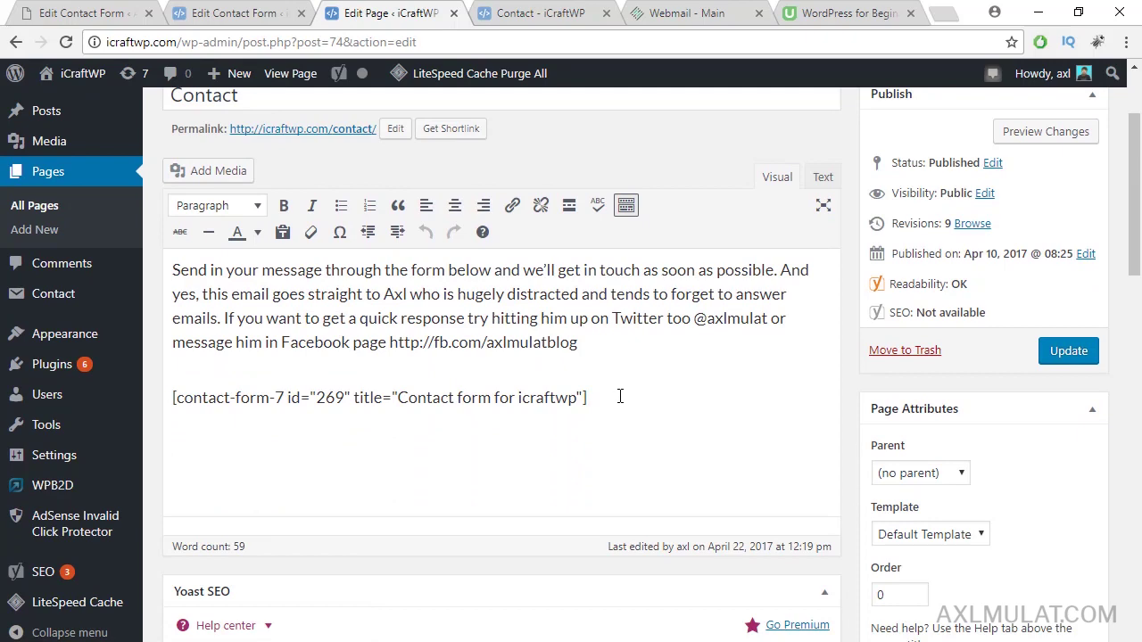
{"action": "left_click", "coordinate": [206, 12]}
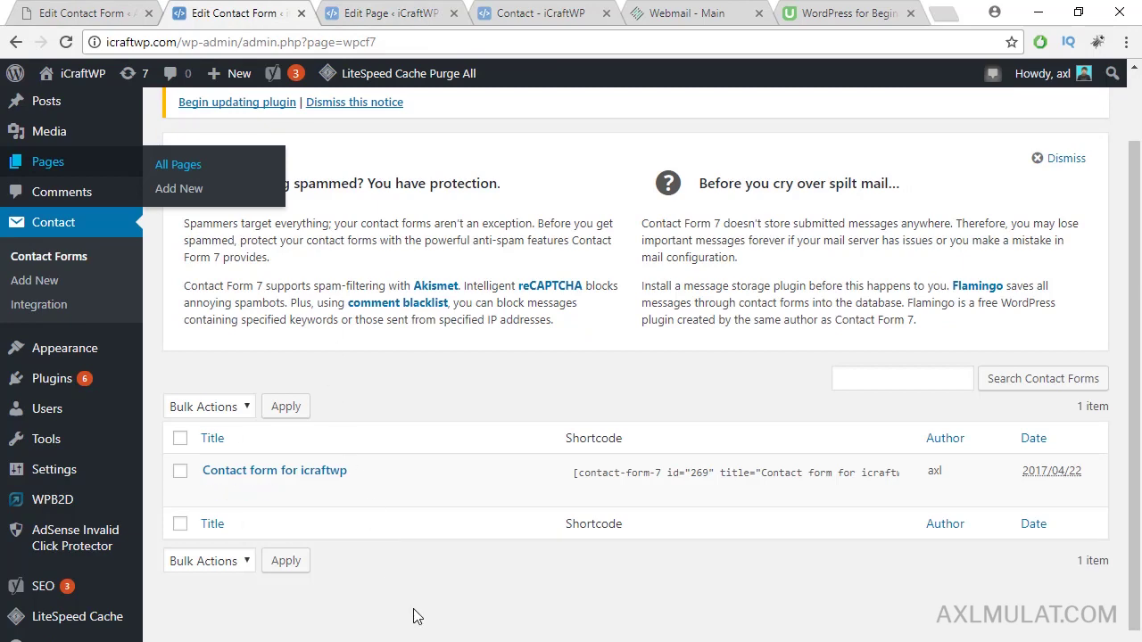
Step: Open 'Contact form for icraftwp' in the Contact Form 7 editor
{"action": "mouse_move", "coordinate": [250, 502]}
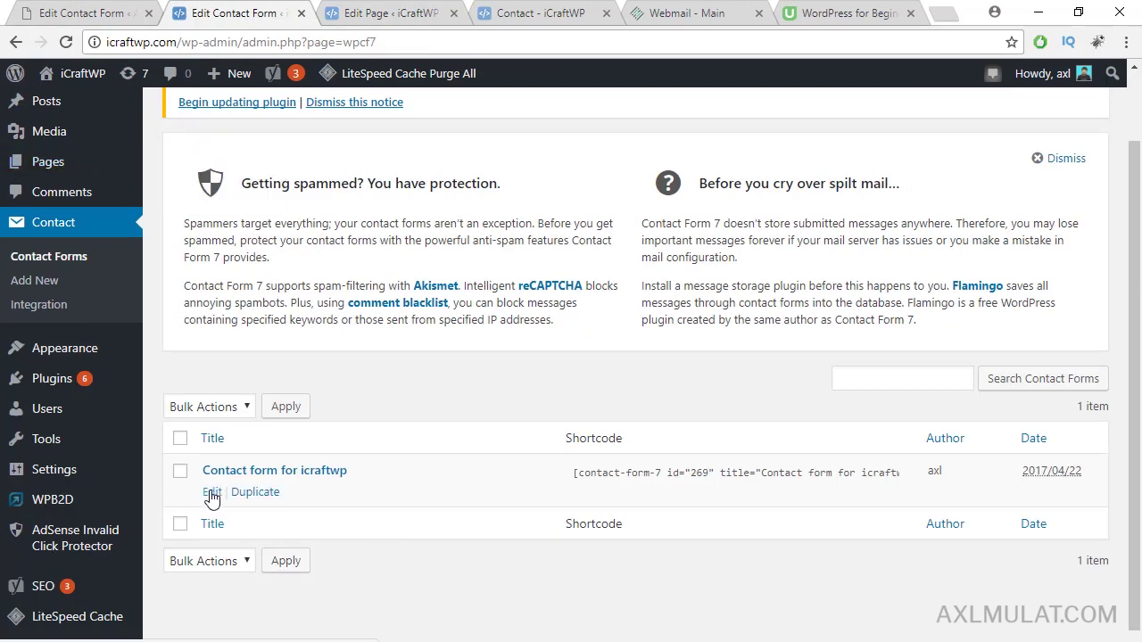
{"action": "left_click", "coordinate": [211, 493]}
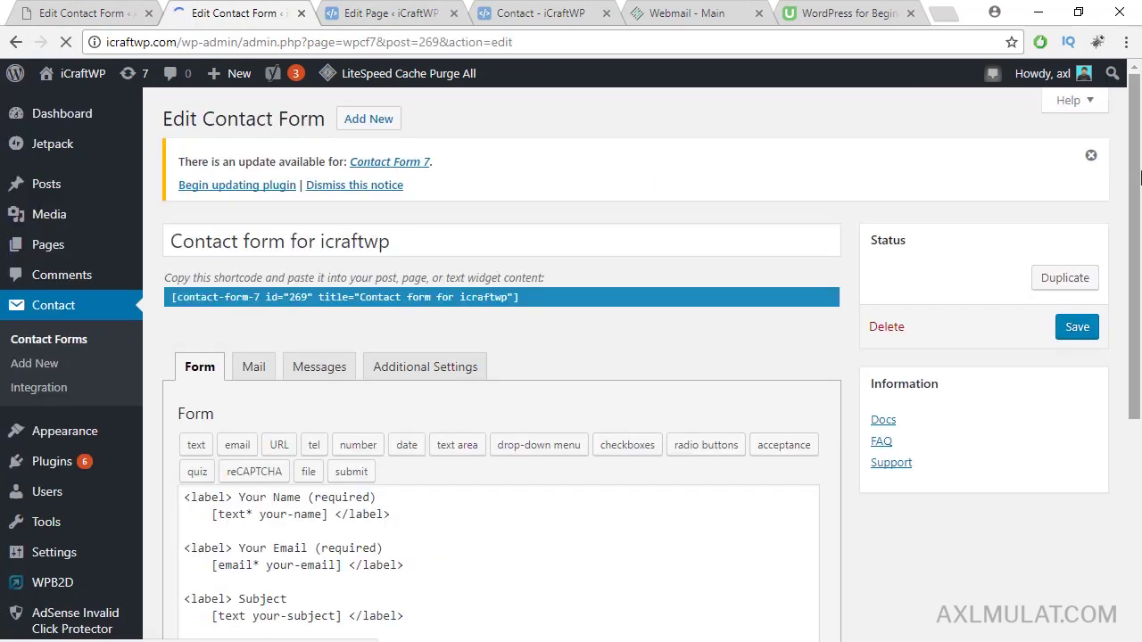
{"action": "left_click_drag", "start_coordinate": [1133, 117], "coordinate": [1133, 246]}
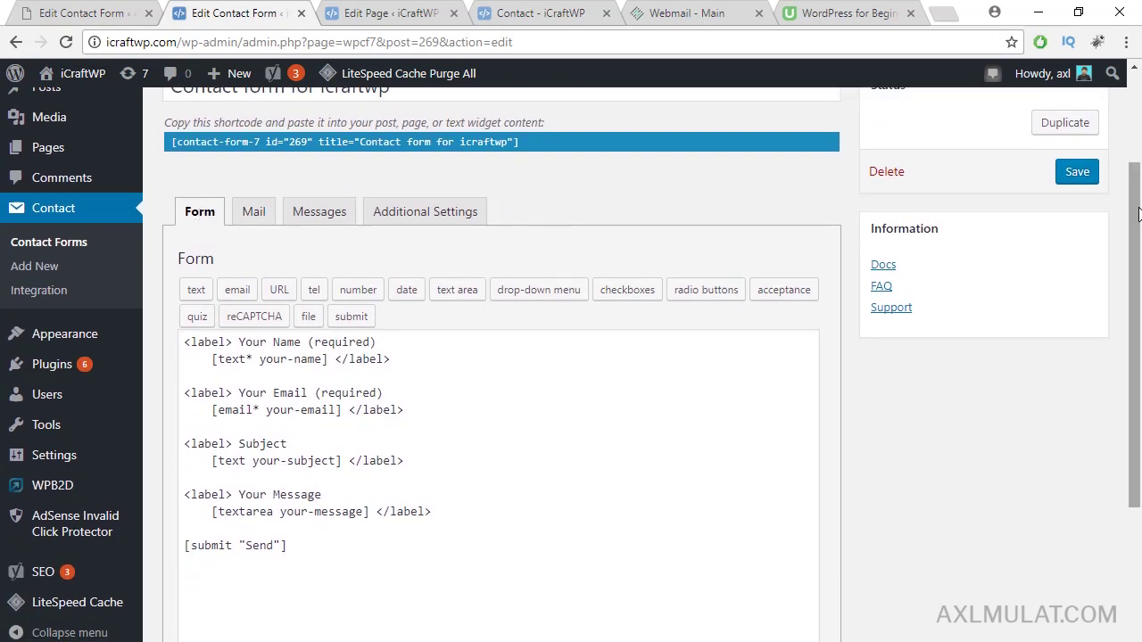
{"action": "scroll", "coordinate": [1137, 214], "scroll_direction": "down", "scroll_amount": 1}
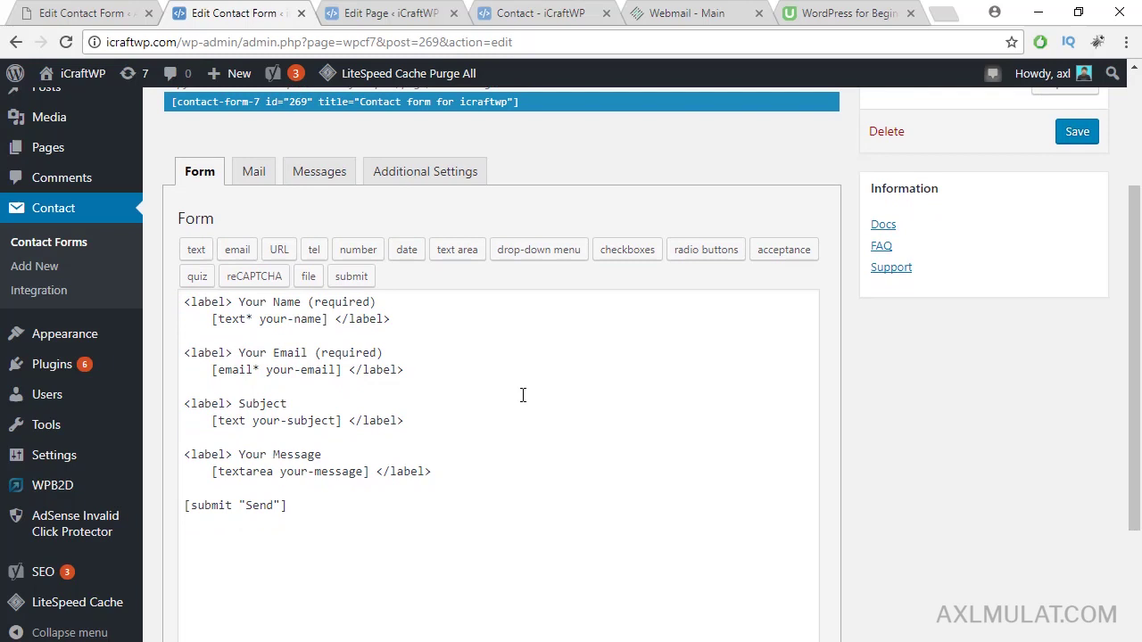
Step: Delete the [text your-subject] tag and rename the Subject label to 'Question About'
{"action": "left_click", "coordinate": [345, 420]}
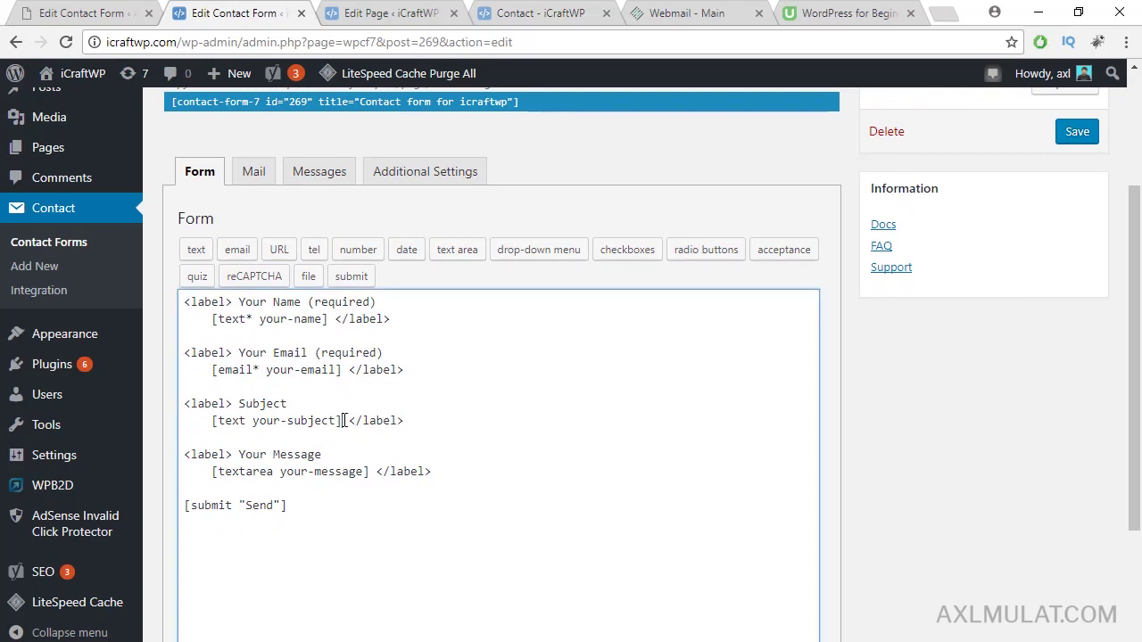
{"action": "left_click_drag", "start_coordinate": [344, 420], "coordinate": [211, 421]}
{"action": "key", "text": "Delete"}
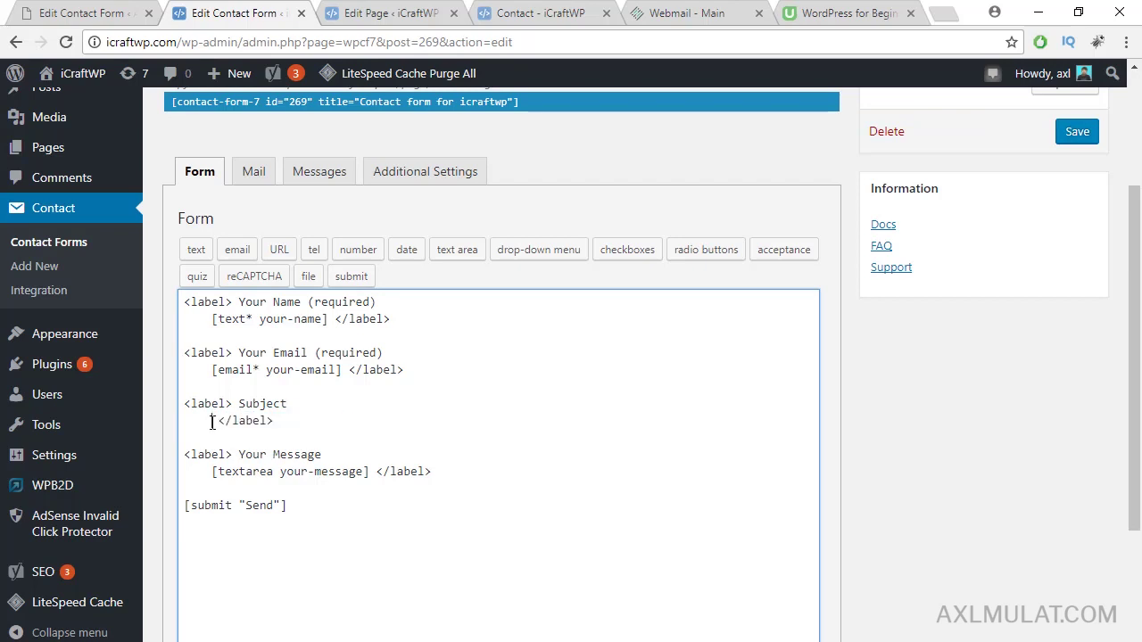
{"action": "double_click", "coordinate": [246, 403]}
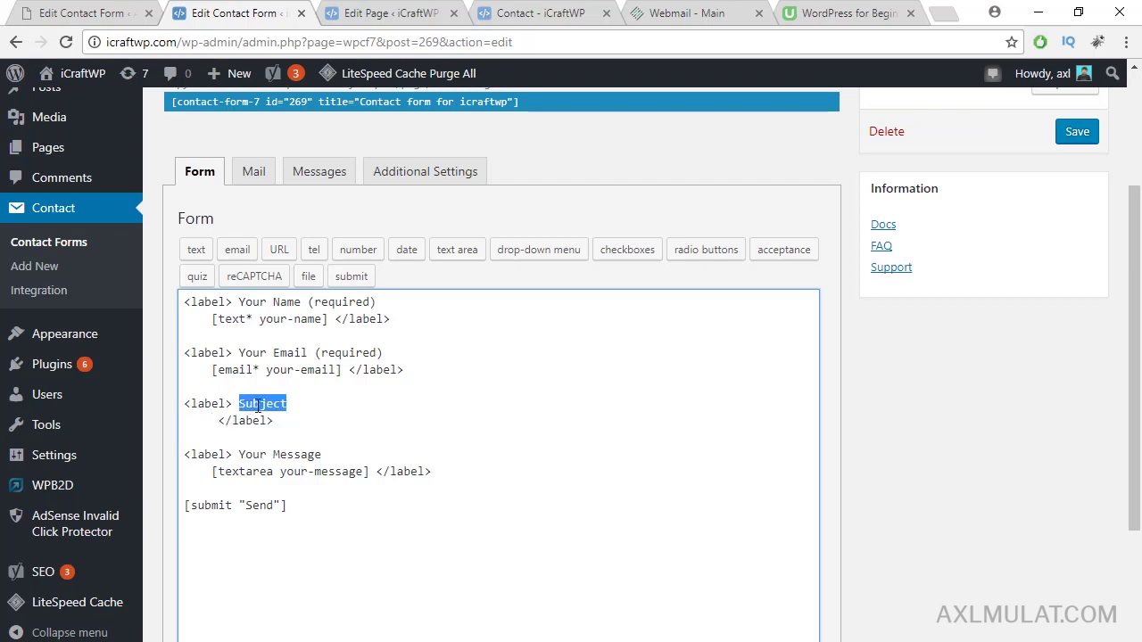
{"action": "type", "text": "Question About"}
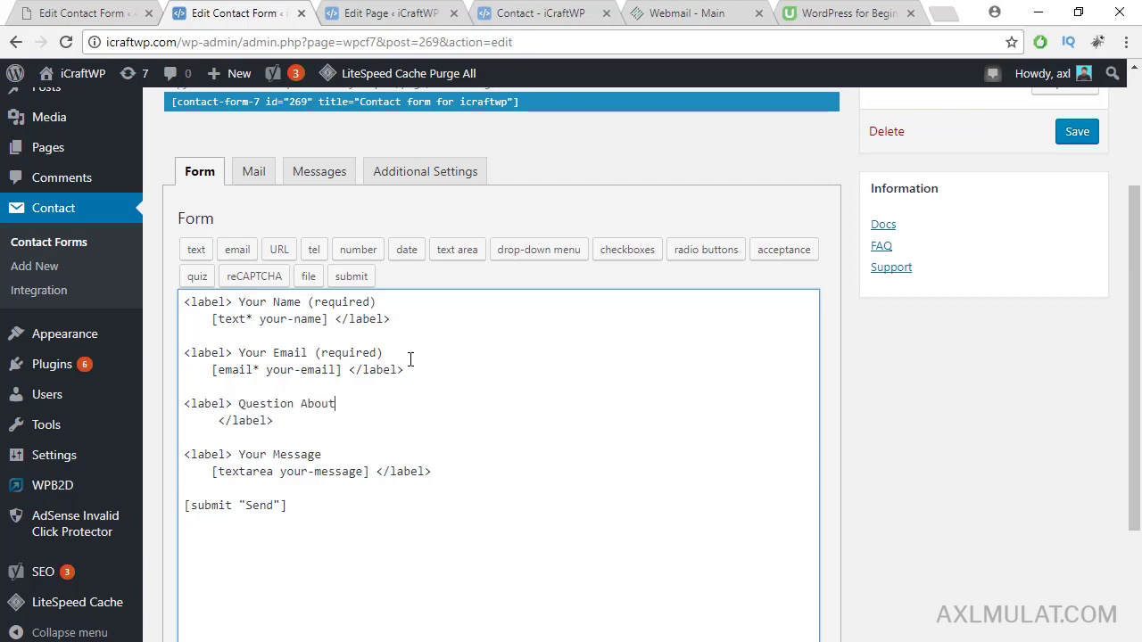
{"action": "left_click", "coordinate": [217, 420]}
{"action": "key", "text": "BackSpace"}
{"action": "key", "text": "BackSpace"}
{"action": "key", "text": "BackSpace"}
{"action": "key", "text": "BackSpace"}
{"action": "key", "text": "BackSpace"}
{"action": "key", "text": "BackSpace"}
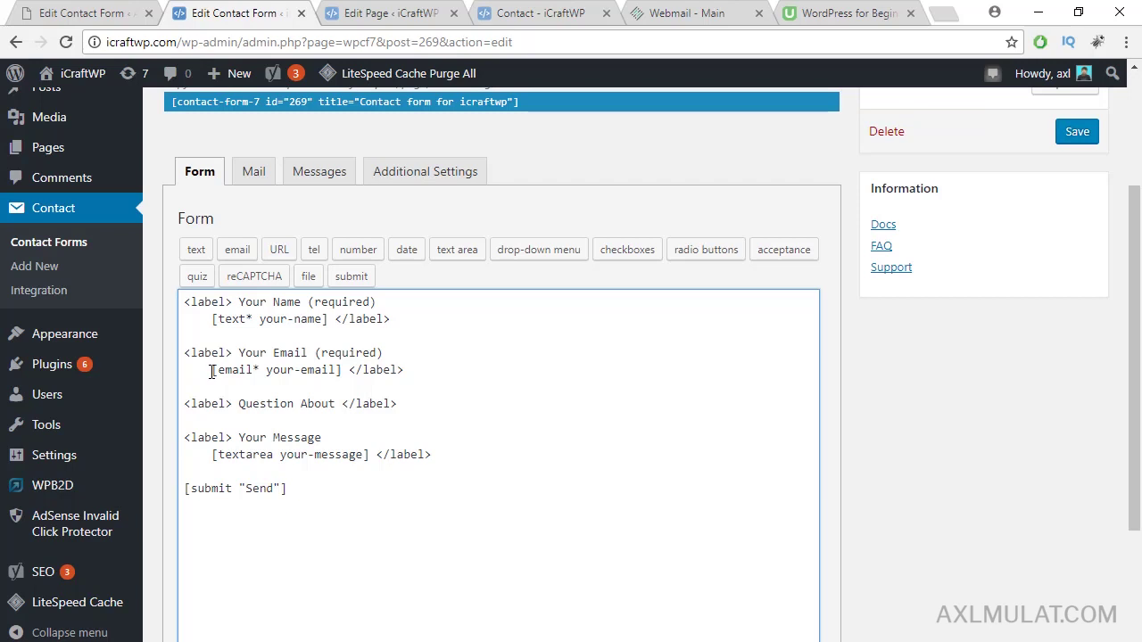
{"action": "left_click_drag", "start_coordinate": [266, 369], "coordinate": [339, 371]}
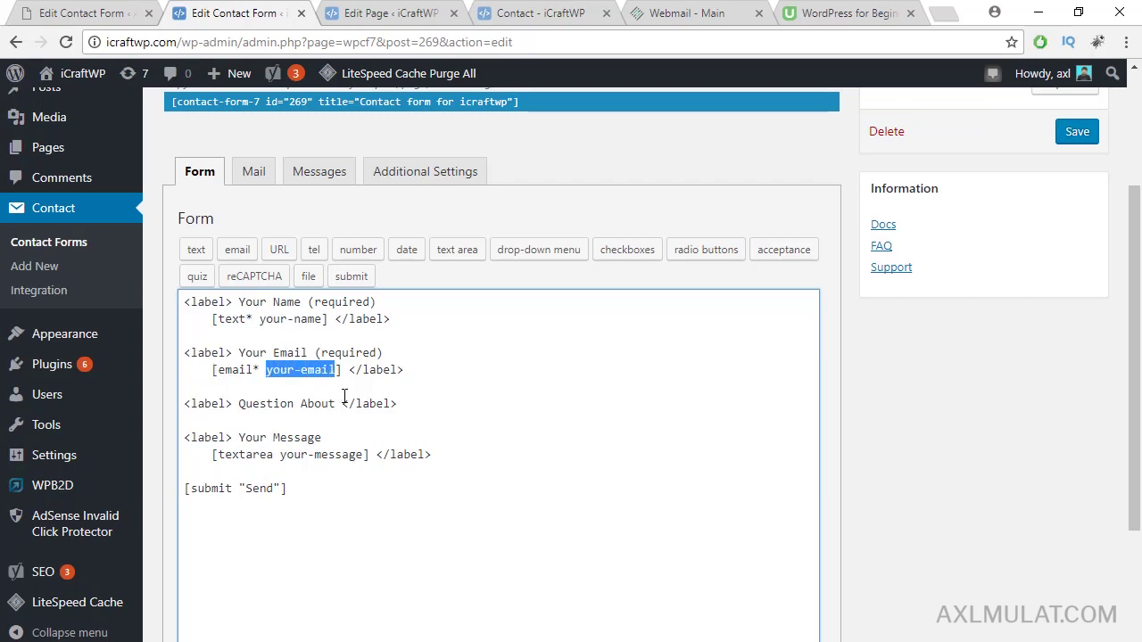
{"action": "left_click", "coordinate": [342, 404]}
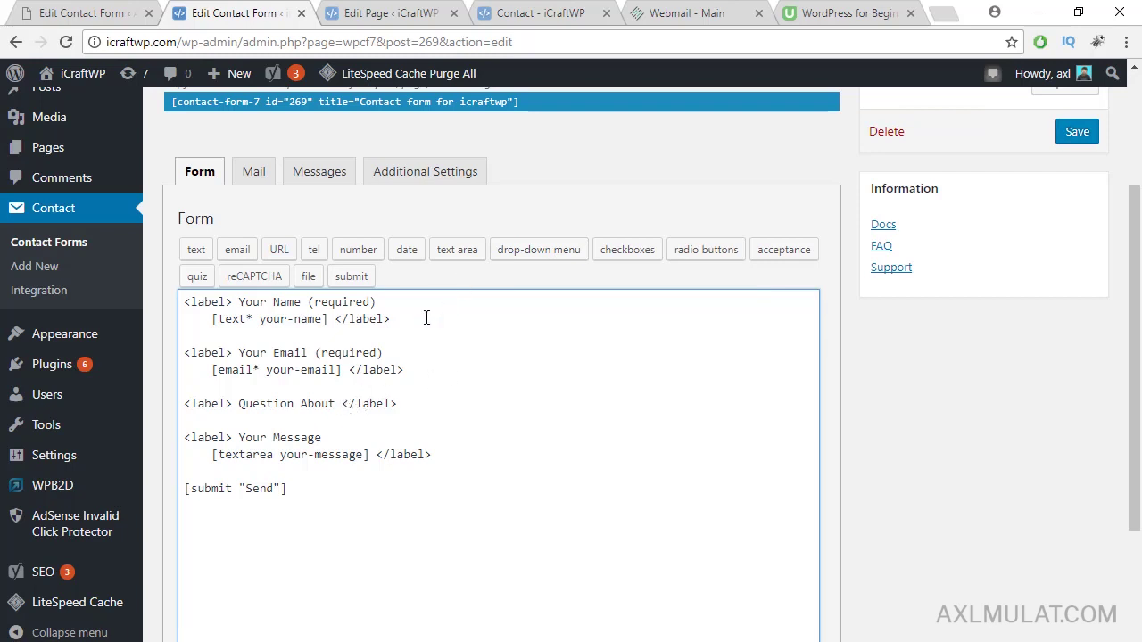
Step: Insert a required drop-down with options including 'Bloger' and a blank first item after Question About
{"action": "left_click", "coordinate": [337, 400]}
{"action": "left_click", "coordinate": [526, 252]}
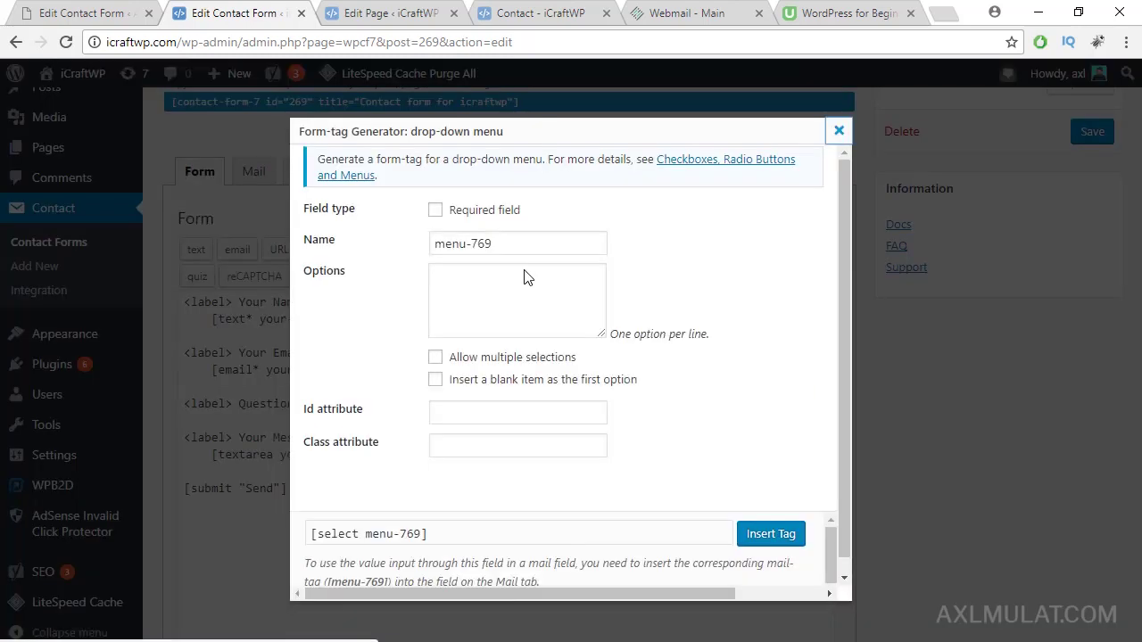
{"action": "left_click", "coordinate": [435, 212]}
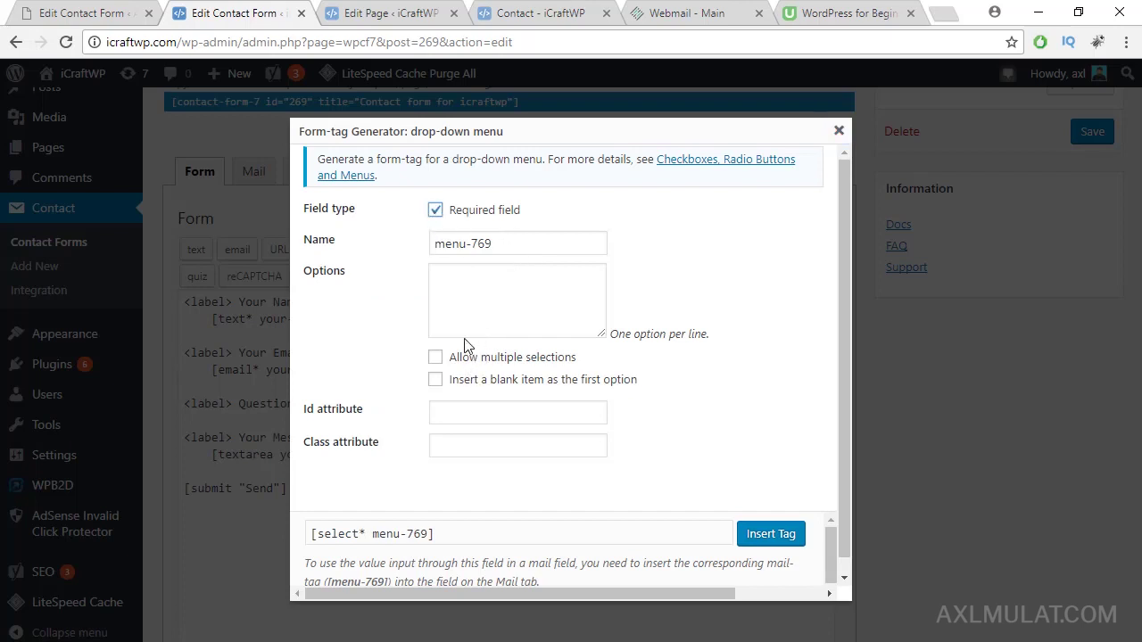
{"action": "left_click", "coordinate": [483, 283]}
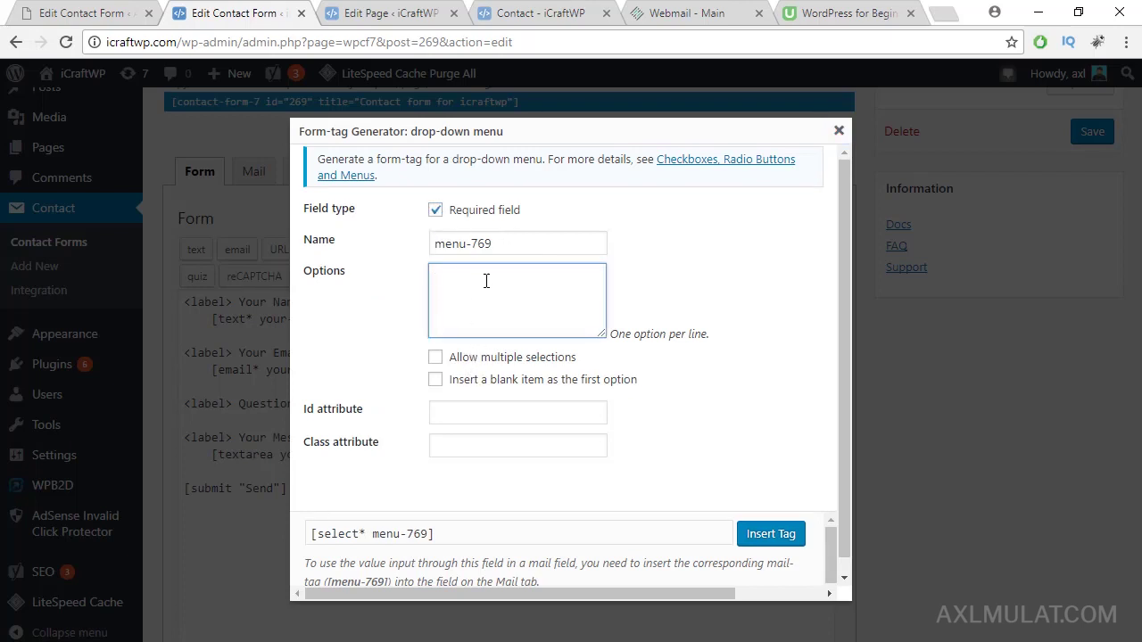
{"action": "type", "text": "Bloger"}
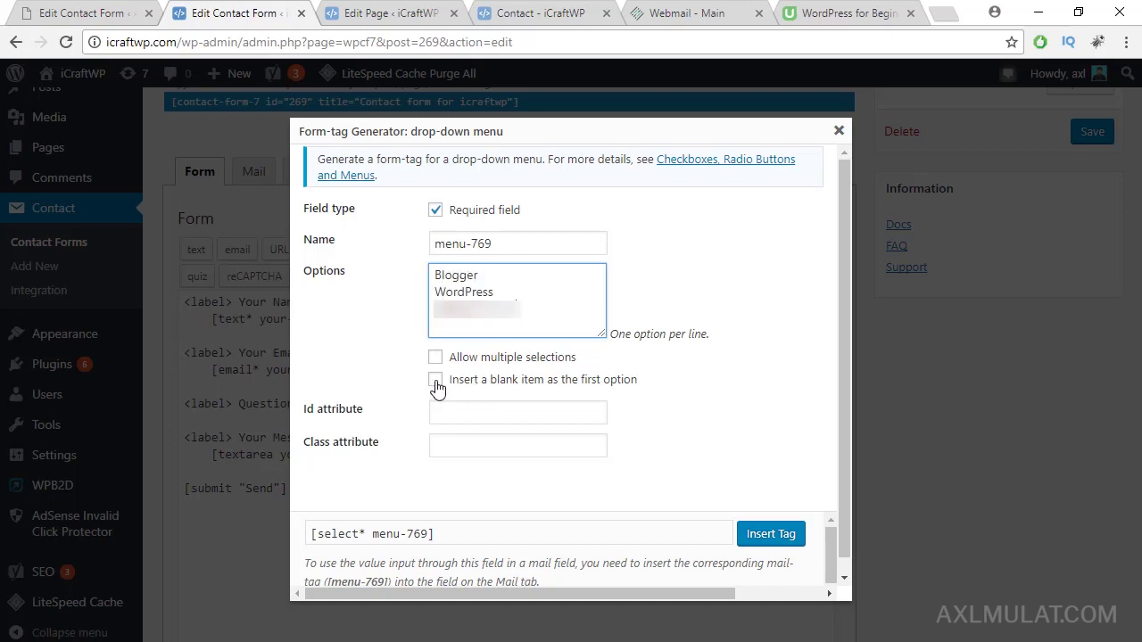
{"action": "left_click", "coordinate": [436, 387]}
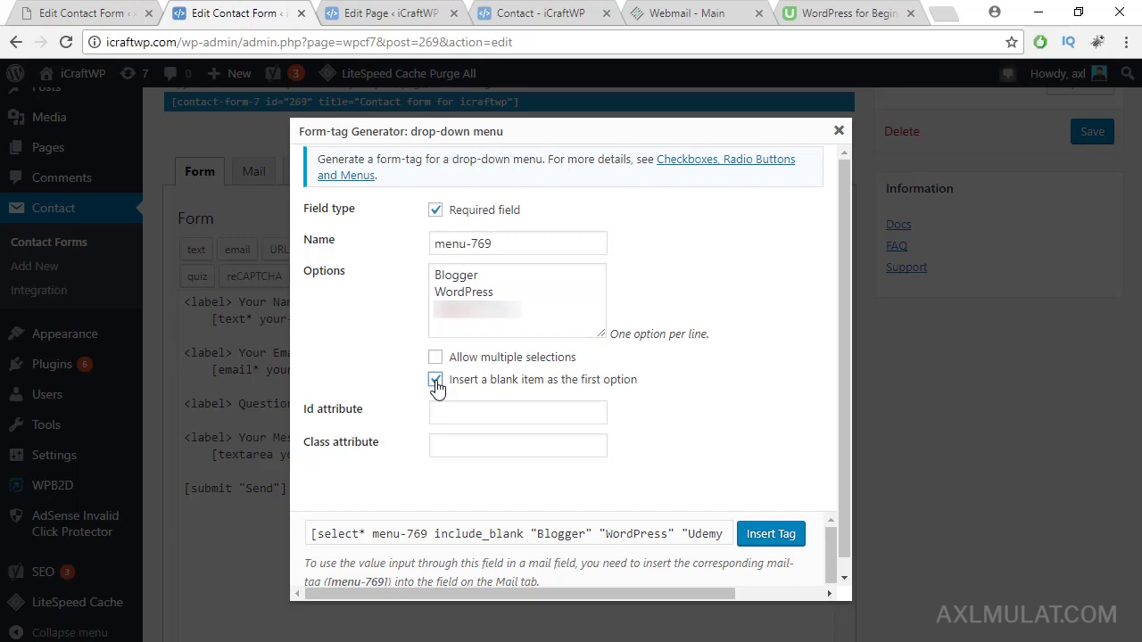
{"action": "left_click", "coordinate": [783, 534]}
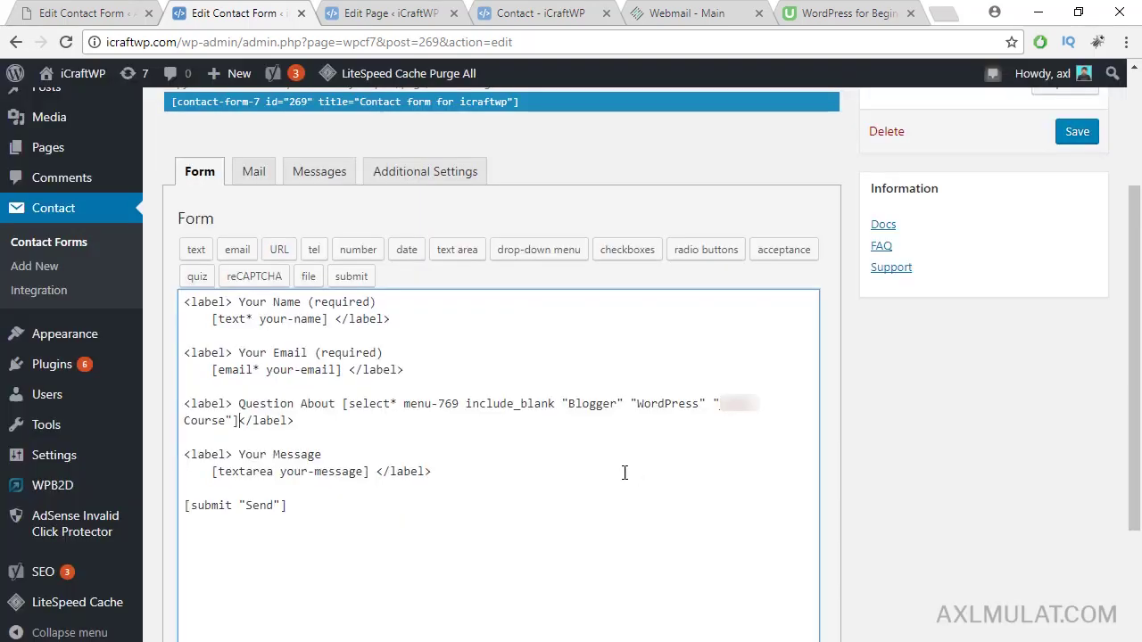
Step: Put the [select* menu-769] tag on its own indented line inside the label
{"action": "left_click", "coordinate": [242, 421]}
{"action": "key", "text": "Return"}
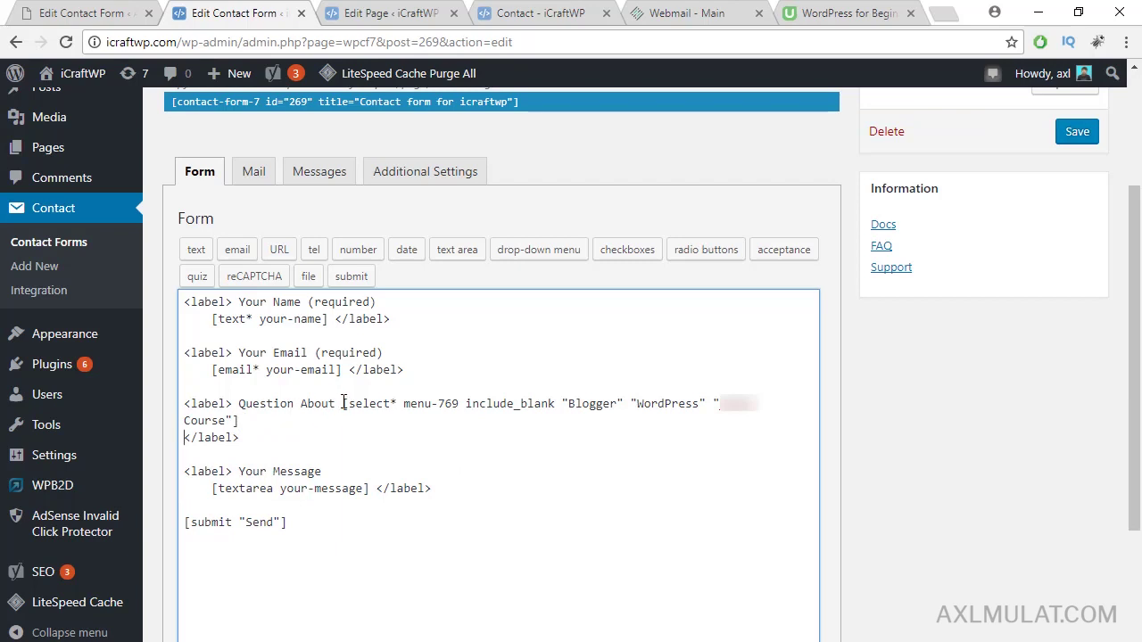
{"action": "left_click", "coordinate": [344, 404]}
{"action": "key", "text": "Return"}
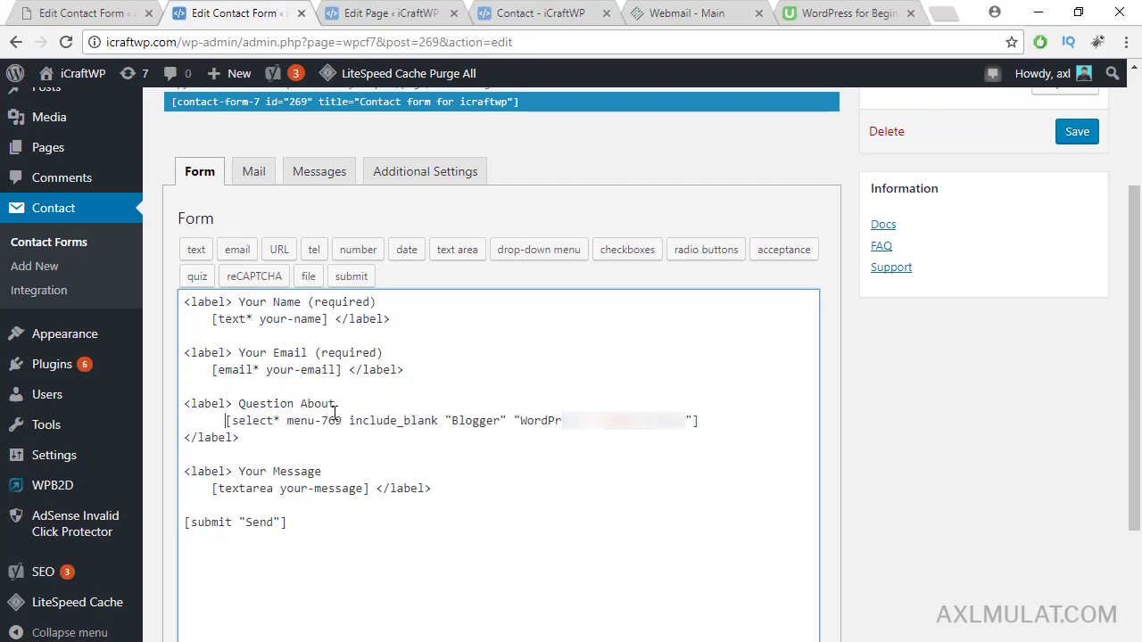
{"action": "key", "text": "BackSpace"}
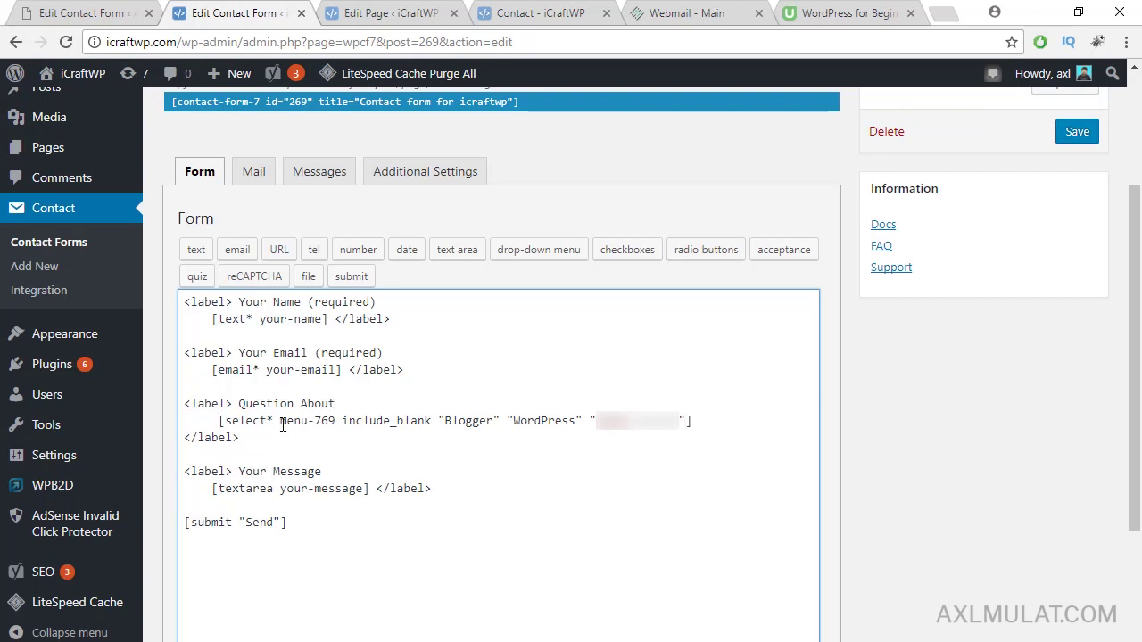
{"action": "left_click_drag", "start_coordinate": [280, 420], "coordinate": [336, 424]}
{"action": "key", "text": "ctrl+c"}
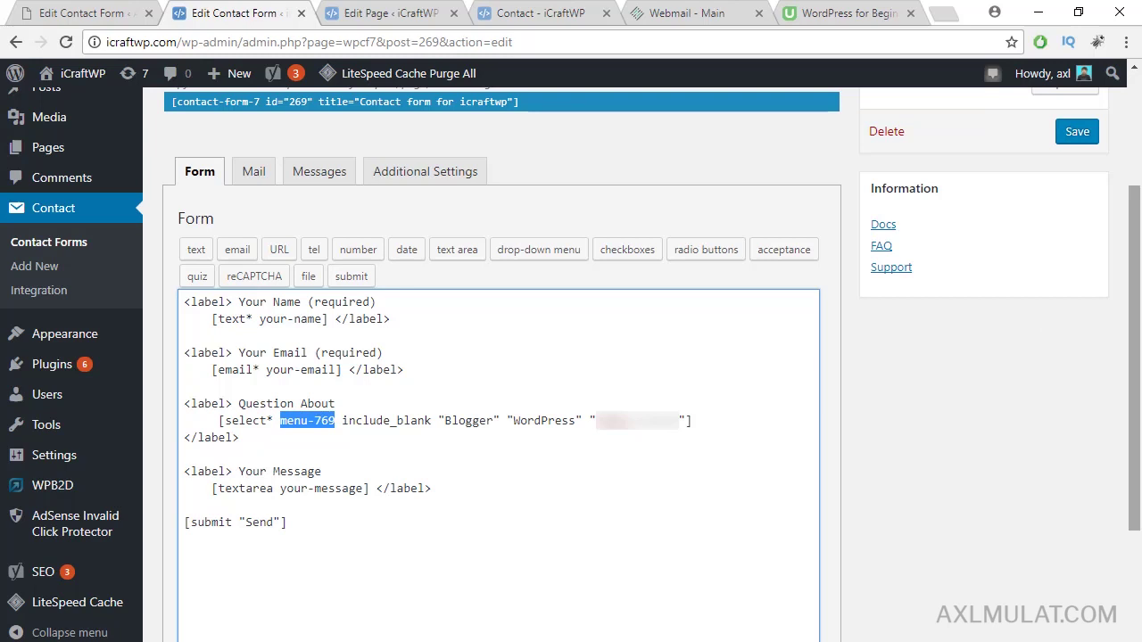
{"action": "scroll", "coordinate": [1137, 278], "scroll_direction": "down", "scroll_amount": 1}
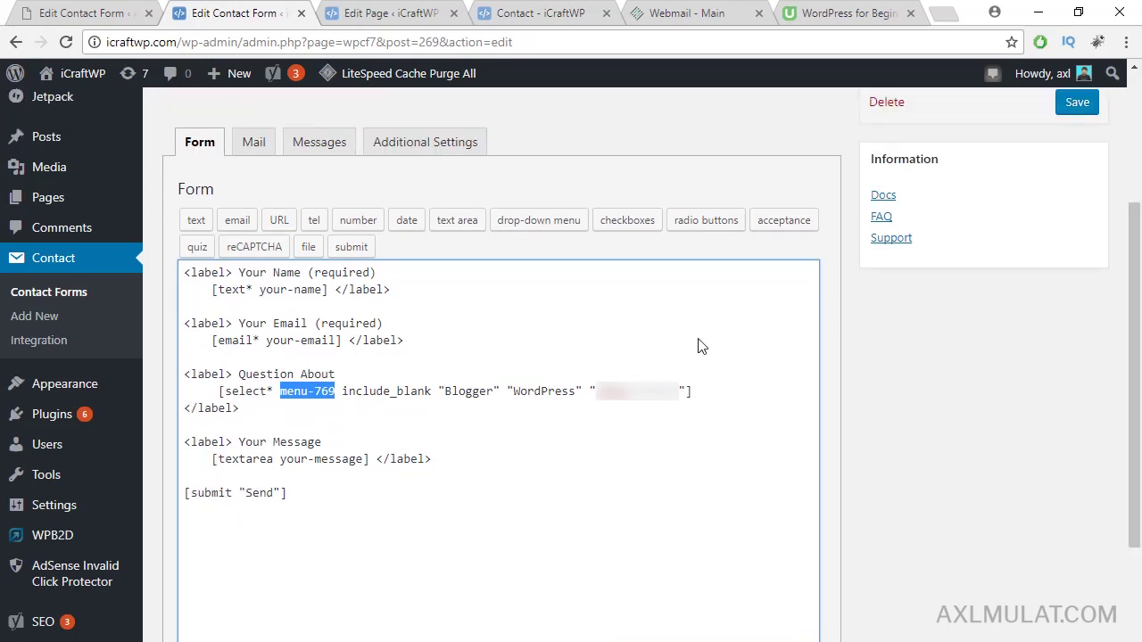
Step: Clear the mail Subject and replace [your-subject] in the body with [menu-769]
{"action": "left_click", "coordinate": [255, 148]}
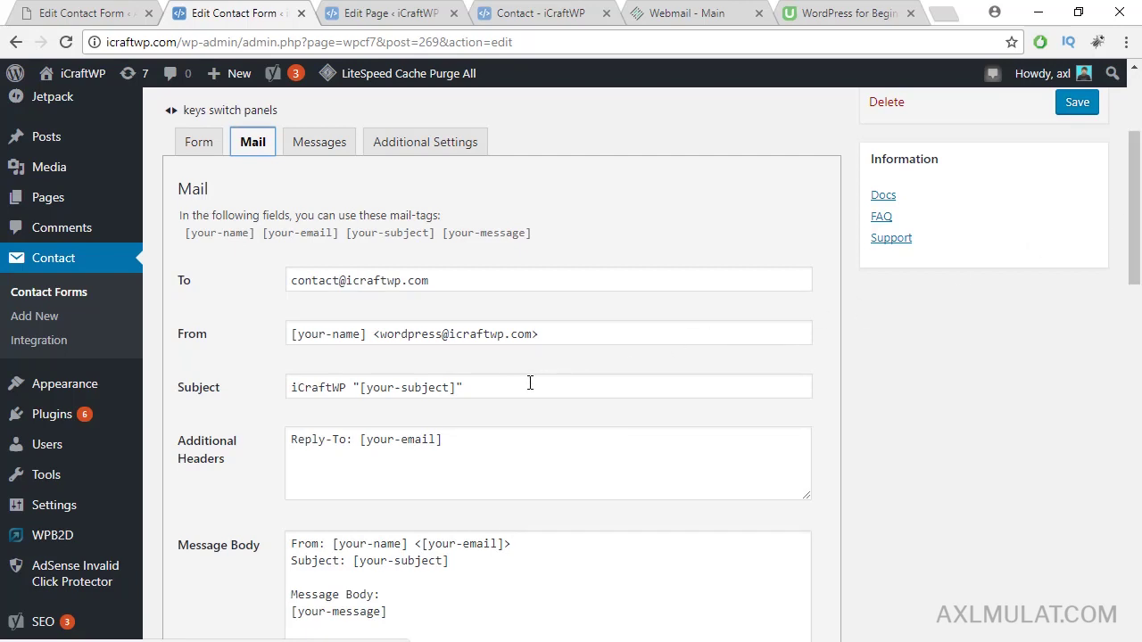
{"action": "left_click_drag", "start_coordinate": [530, 383], "coordinate": [286, 387]}
{"action": "key", "text": "BackSpace"}
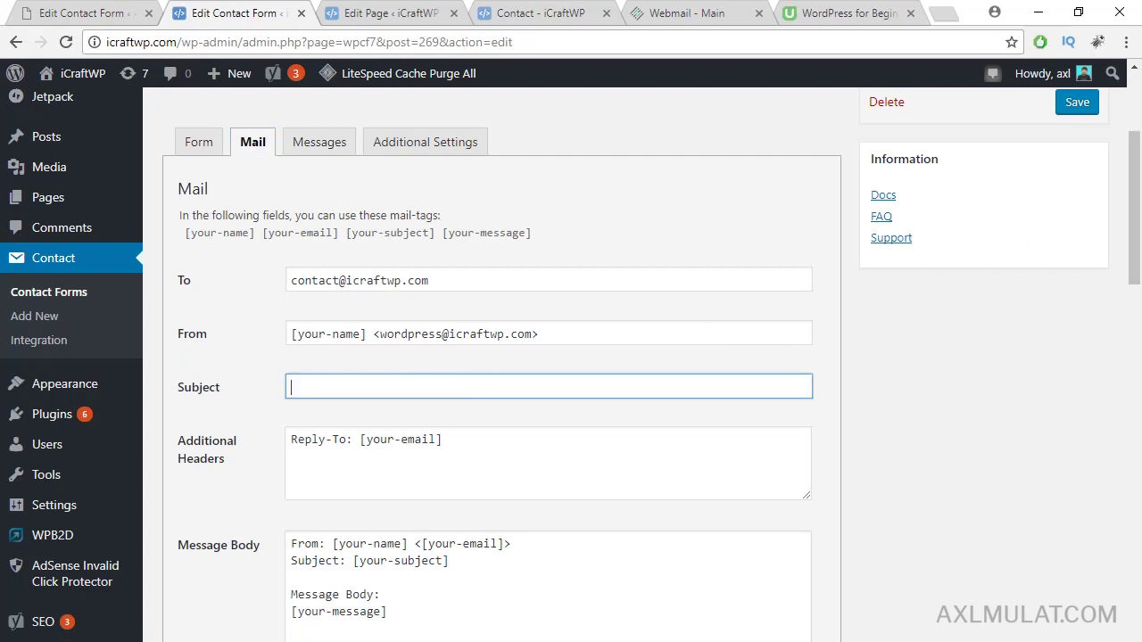
{"action": "scroll", "coordinate": [1094, 261], "scroll_direction": "down", "scroll_amount": 1}
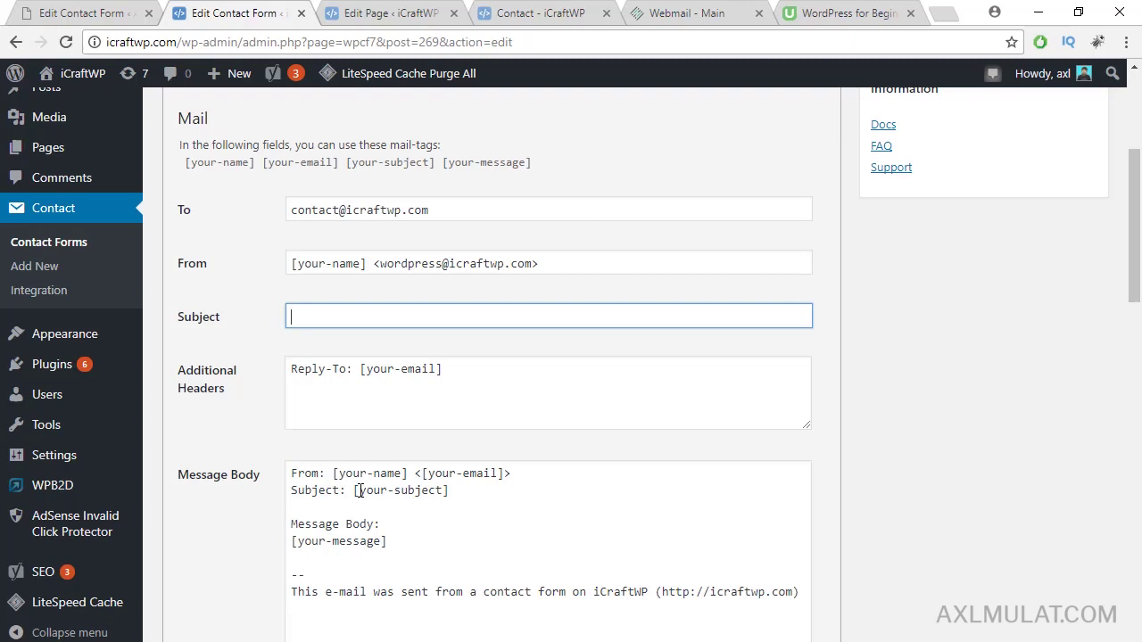
{"action": "mouse_move", "coordinate": [356, 491]}
{"action": "left_mouse_down"}
{"action": "mouse_move", "coordinate": [400, 496]}
{"action": "mouse_move", "coordinate": [360, 496]}
{"action": "left_mouse_up"}
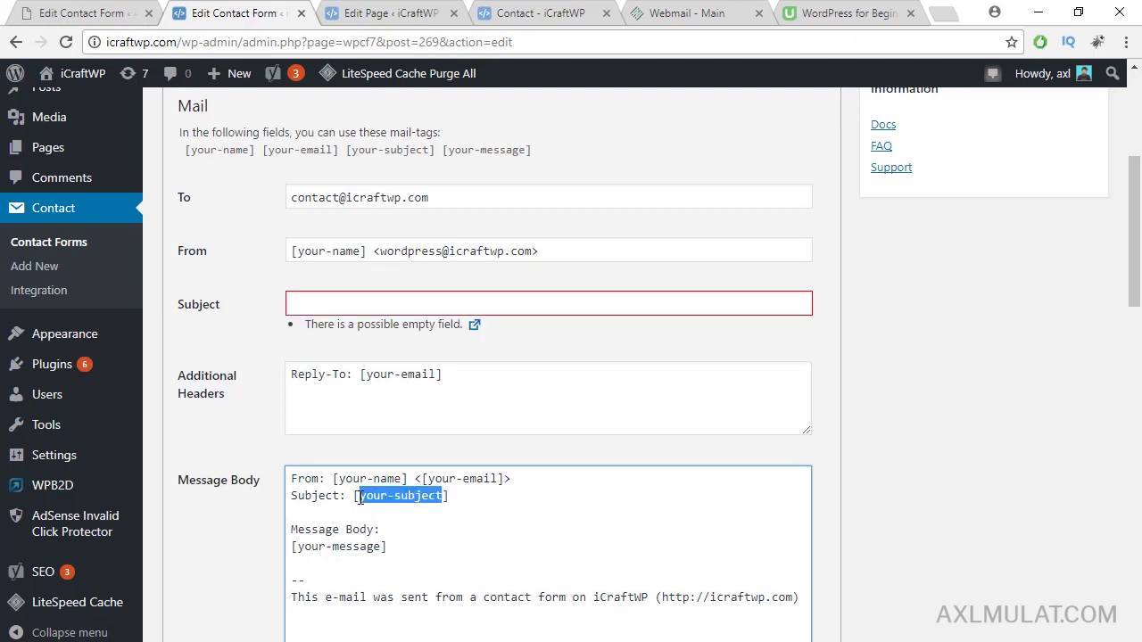
{"action": "key", "text": "ctrl+v"}
Step: Change the body's 'Subject:' label to 'Question About:' and remove the extra space
{"action": "double_click", "coordinate": [324, 498]}
{"action": "scroll", "coordinate": [1140, 237], "scroll_direction": "up", "scroll_amount": 1}
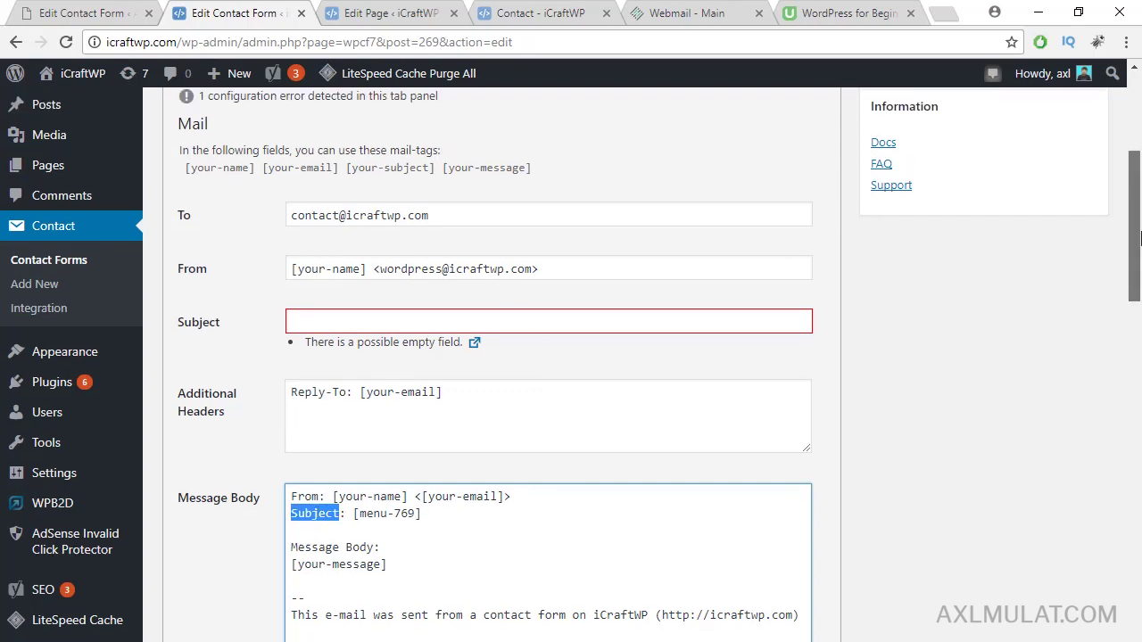
{"action": "left_click", "coordinate": [192, 109]}
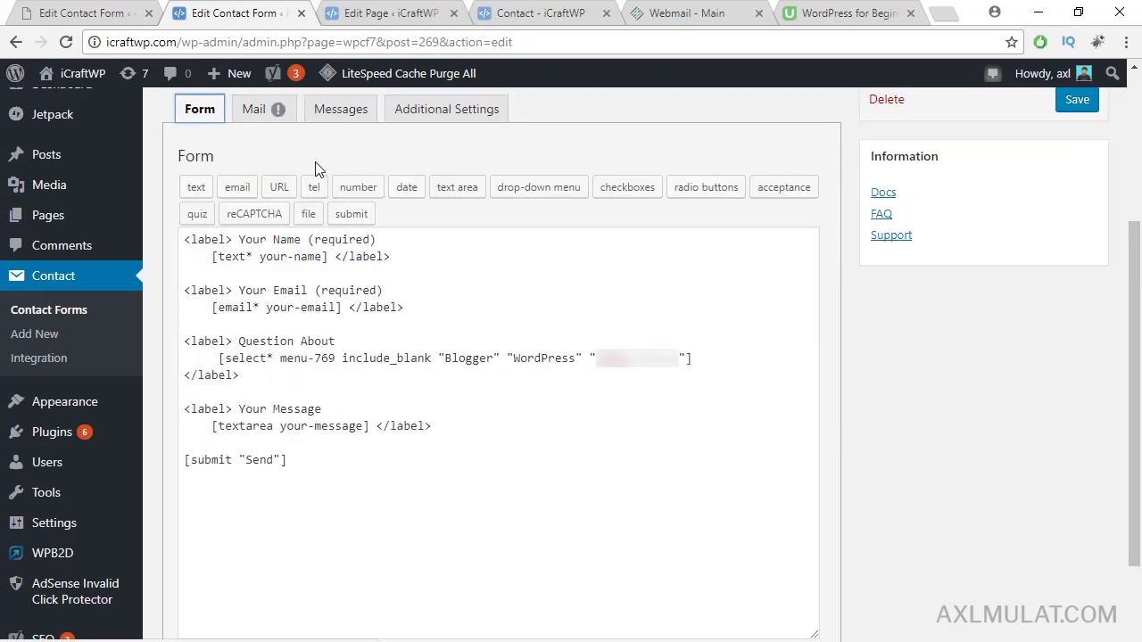
{"action": "left_click_drag", "start_coordinate": [348, 342], "coordinate": [238, 343]}
{"action": "key", "text": "ctrl+c"}
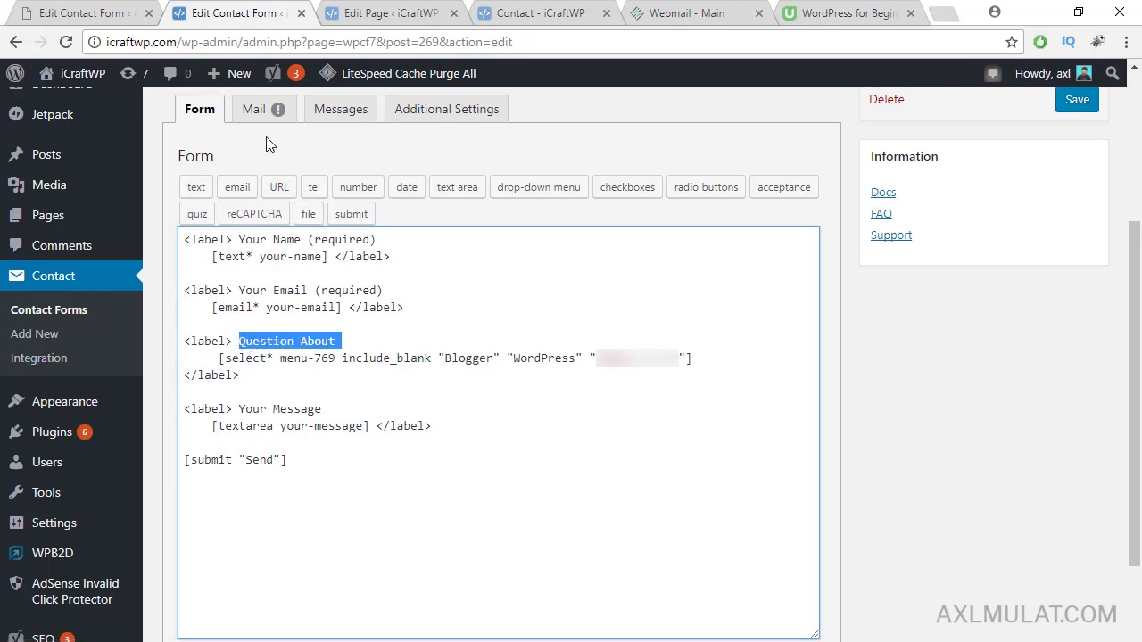
{"action": "left_click", "coordinate": [259, 112]}
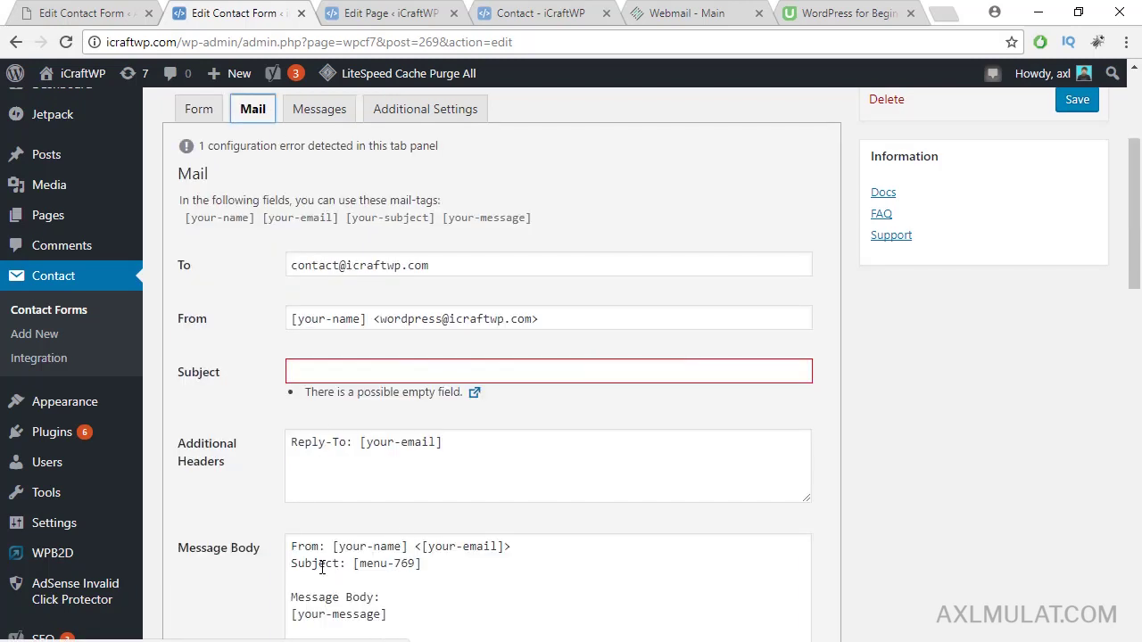
{"action": "double_click", "coordinate": [330, 564]}
{"action": "key", "text": "ctrl+v"}
{"action": "left_click_drag", "start_coordinate": [1138, 237], "coordinate": [1138, 269]}
{"action": "key", "text": "BackSpace"}
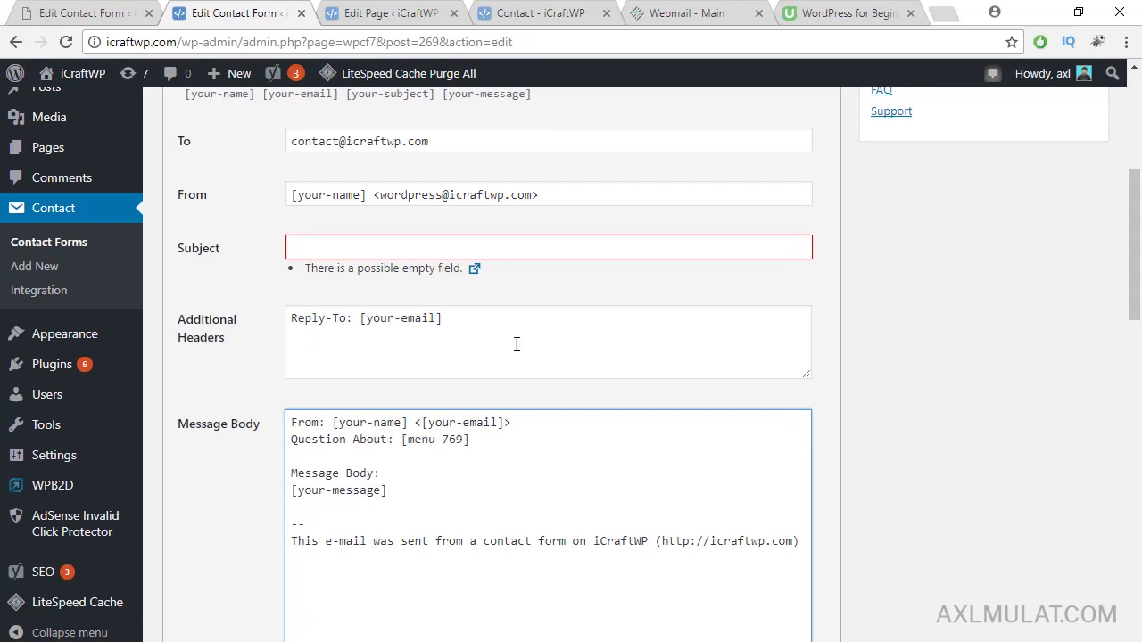
{"action": "left_click", "coordinate": [483, 246]}
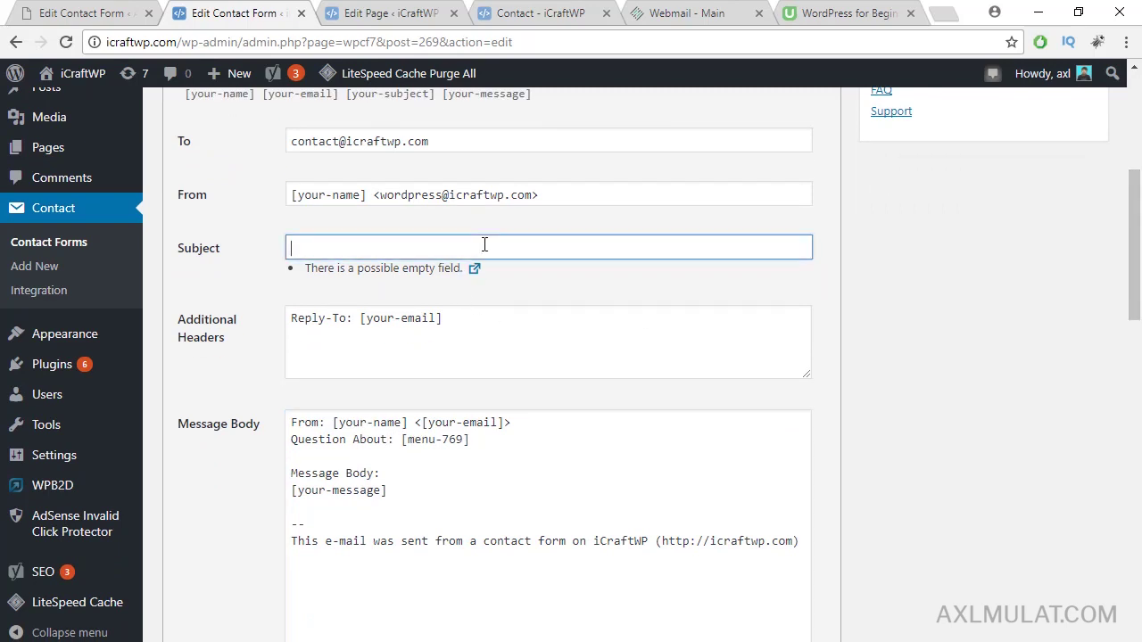
Step: Paste 'Contact From Icraftwp.com' as the mail Subject and review the From and reply-to headers
{"action": "scroll", "coordinate": [367, 285], "scroll_direction": "up", "scroll_amount": 1}
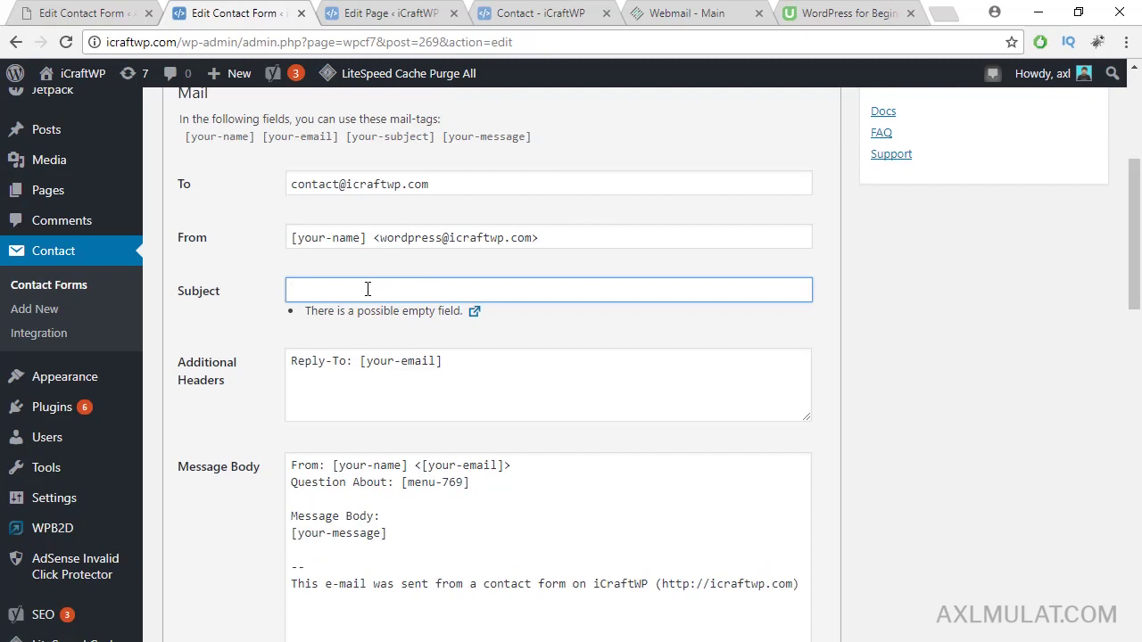
{"action": "type", "text": "Contact From Icraftwp.com"}
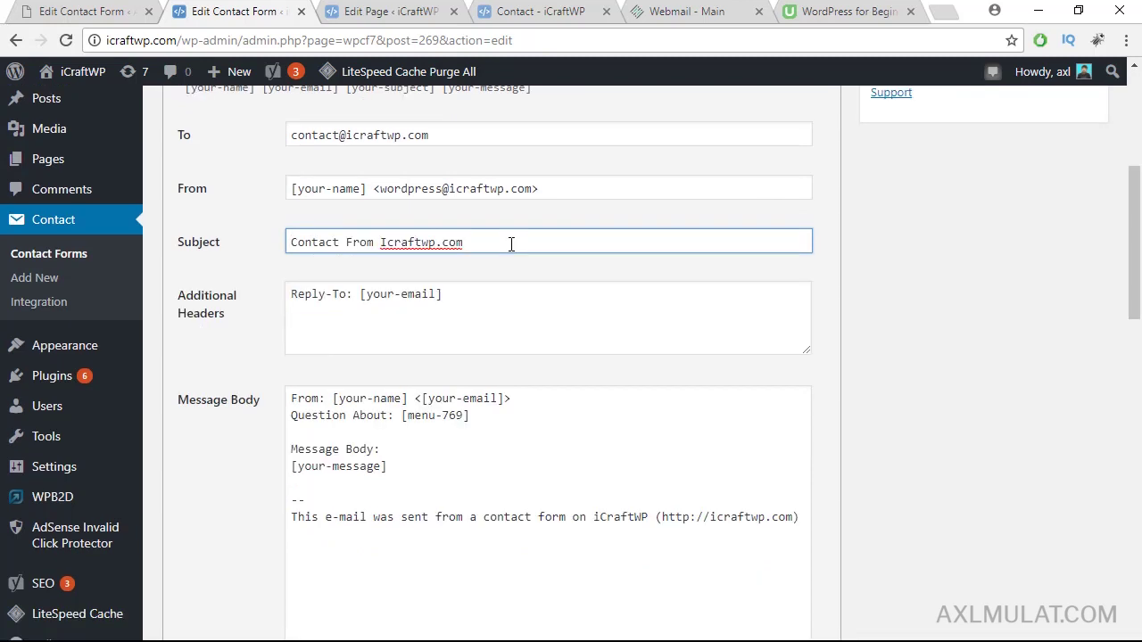
{"action": "scroll", "coordinate": [1138, 192], "scroll_direction": "up", "scroll_amount": 2}
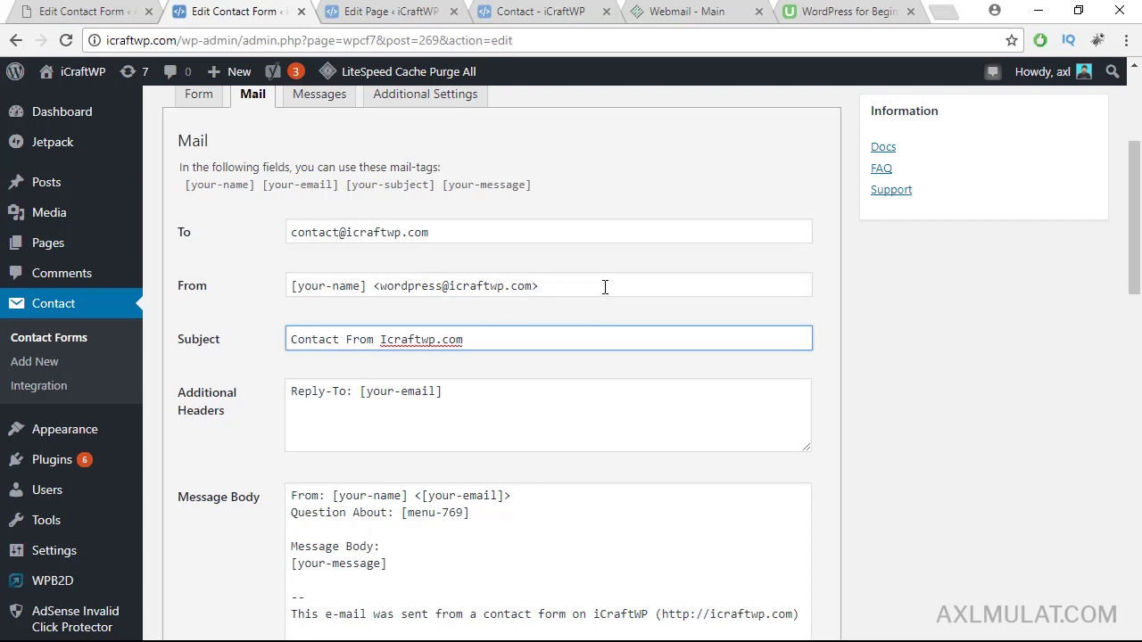
{"action": "left_click_drag", "start_coordinate": [605, 287], "coordinate": [267, 292]}
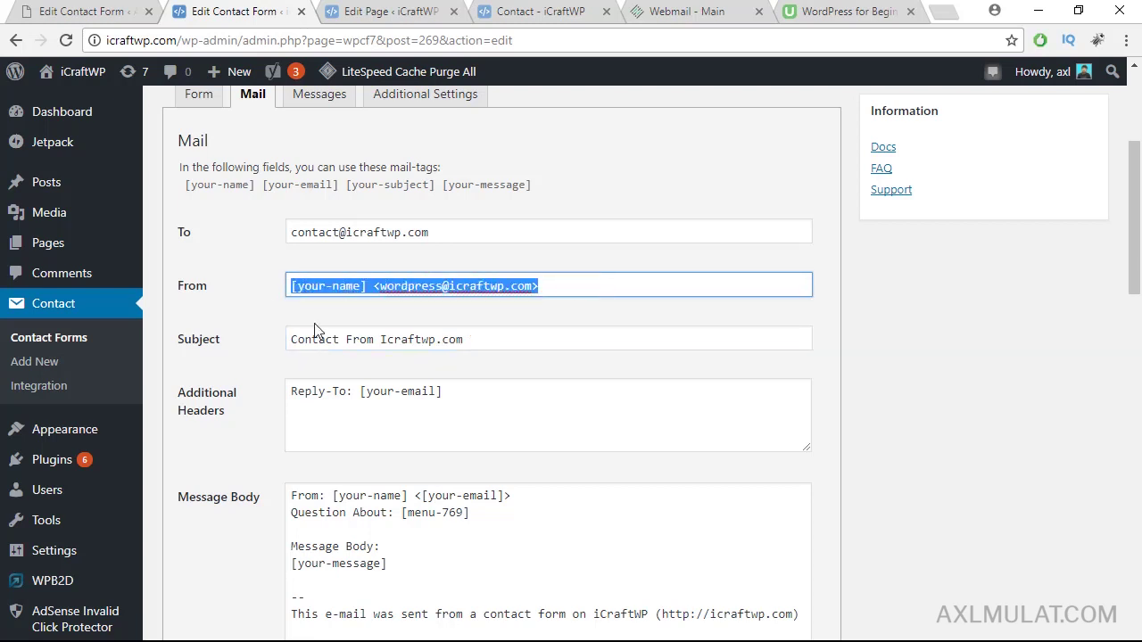
{"action": "left_click", "coordinate": [492, 394]}
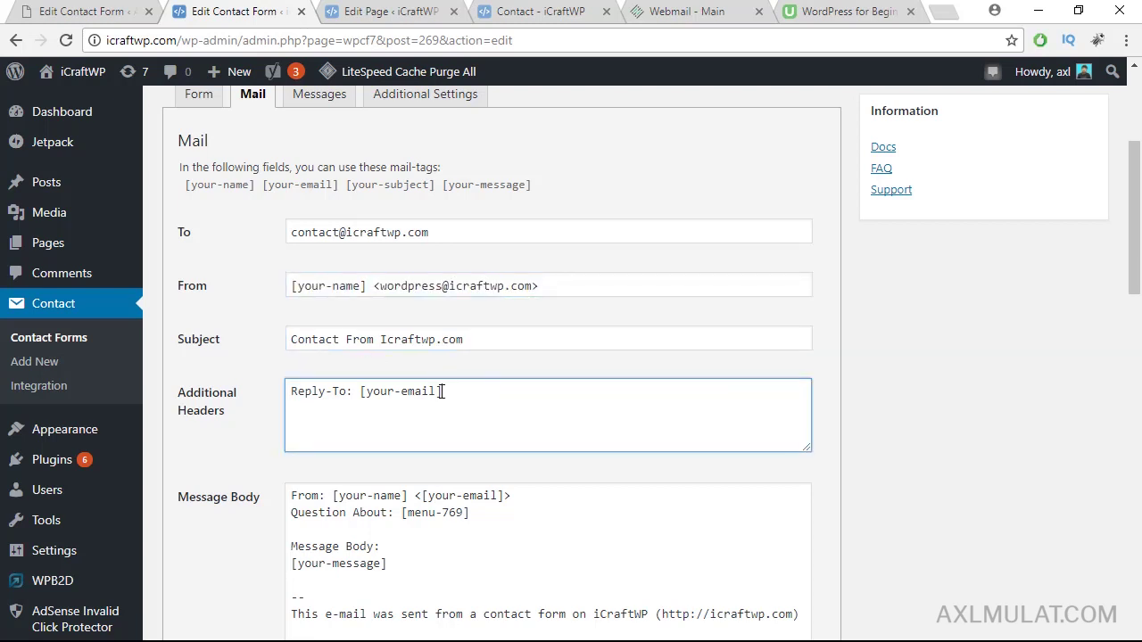
{"action": "left_click_drag", "start_coordinate": [441, 390], "coordinate": [289, 391]}
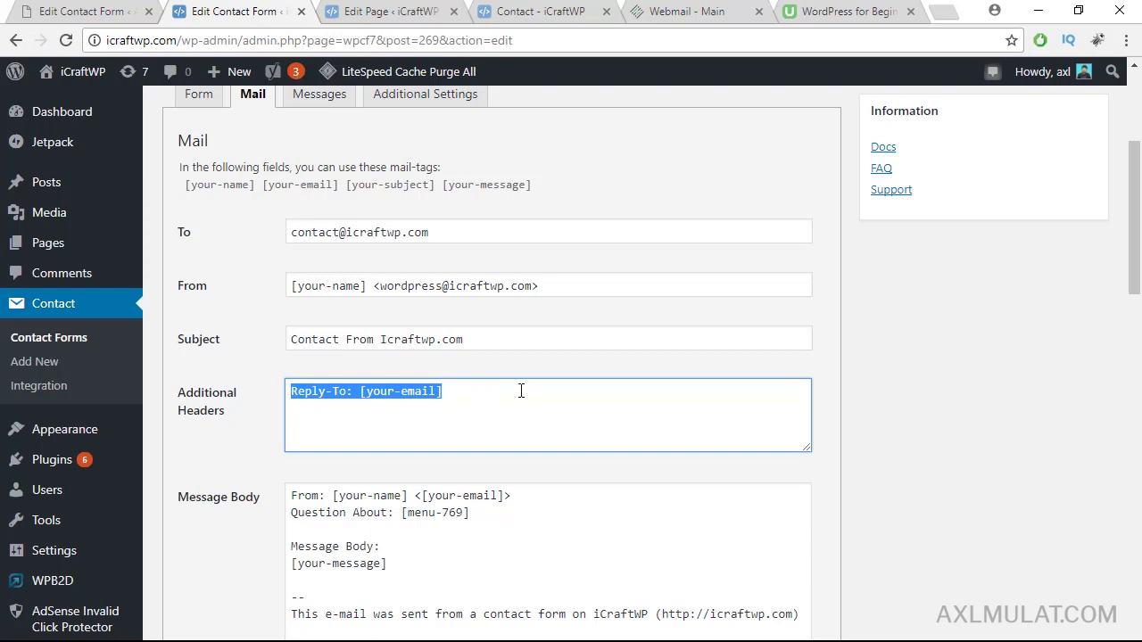
{"action": "scroll", "coordinate": [530, 382], "scroll_direction": "down", "scroll_amount": 2}
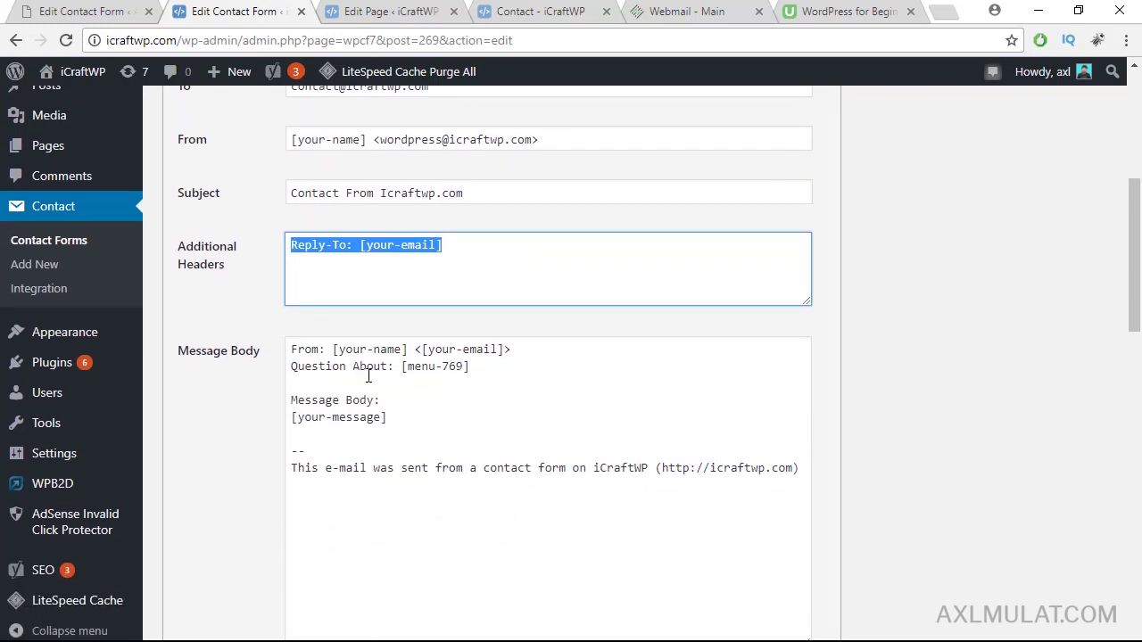
Step: Move the sender's address to its own 'Email: [your-email]' line, dropping the angle brackets
{"action": "left_click", "coordinate": [415, 350]}
{"action": "key", "text": "Return"}
{"action": "key", "text": "Return"}
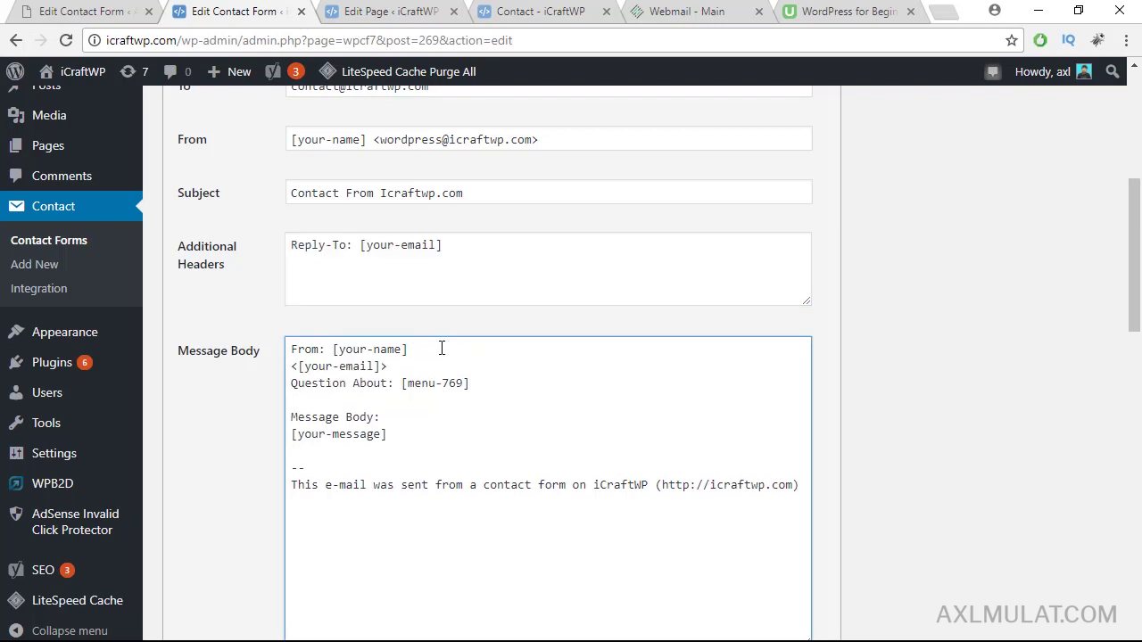
{"action": "key", "text": "Delete"}
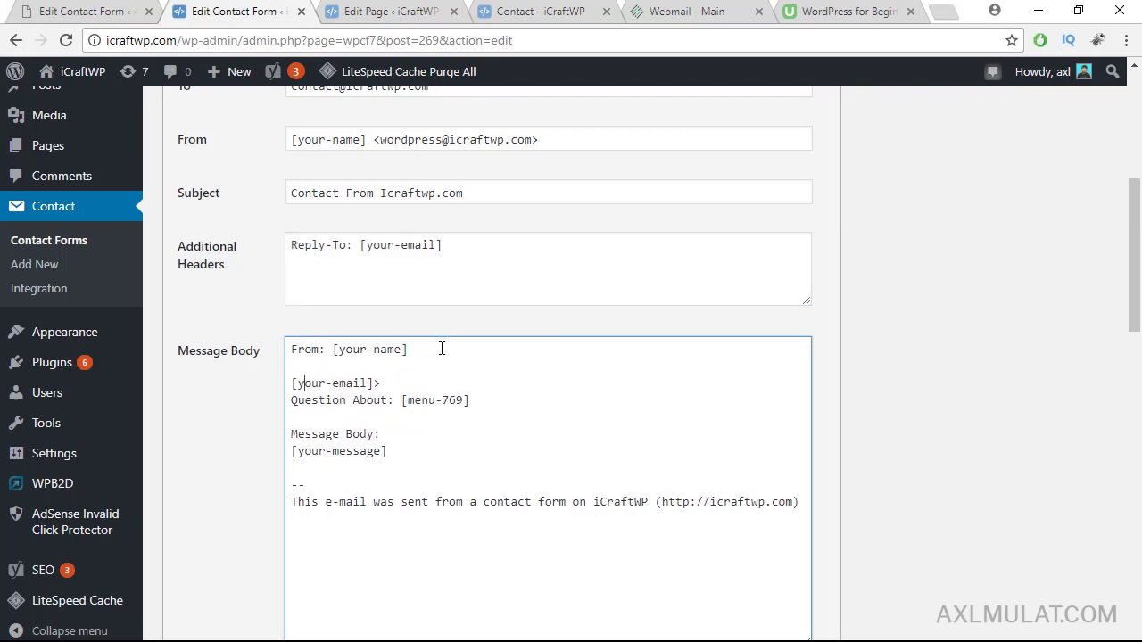
{"action": "key", "text": "Delete"}
{"action": "left_click", "coordinate": [323, 350]}
{"action": "type", "text": ":"}
{"action": "left_click", "coordinate": [316, 364]}
{"action": "type", "text": "Email"}
{"action": "key", "text": "BackSpace"}
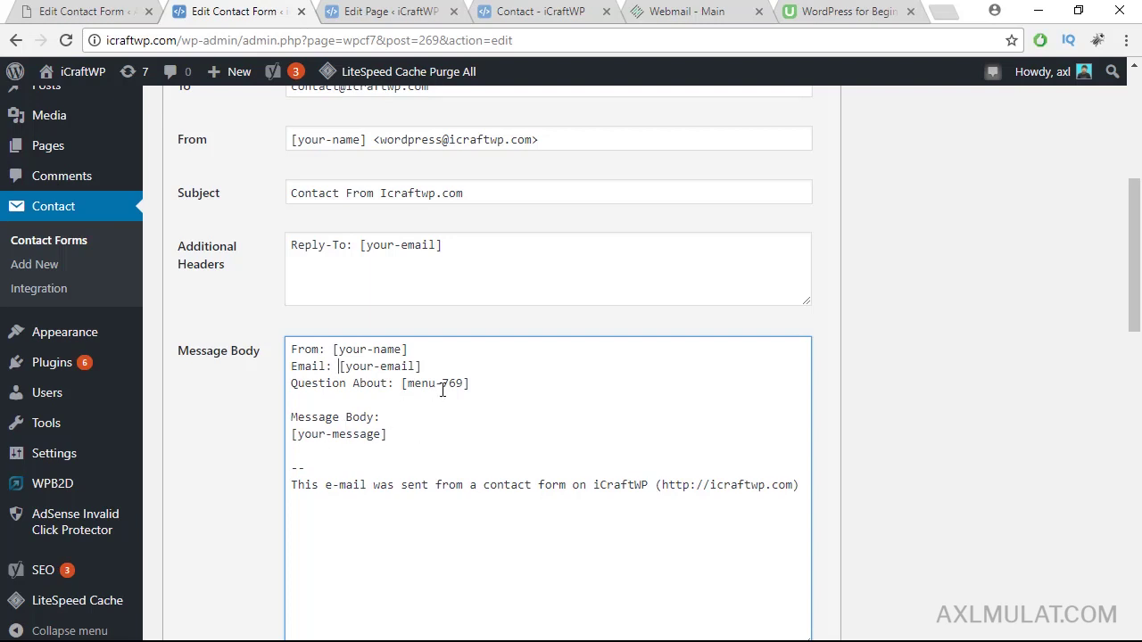
{"action": "left_click_drag", "start_coordinate": [1136, 273], "coordinate": [1136, 304]}
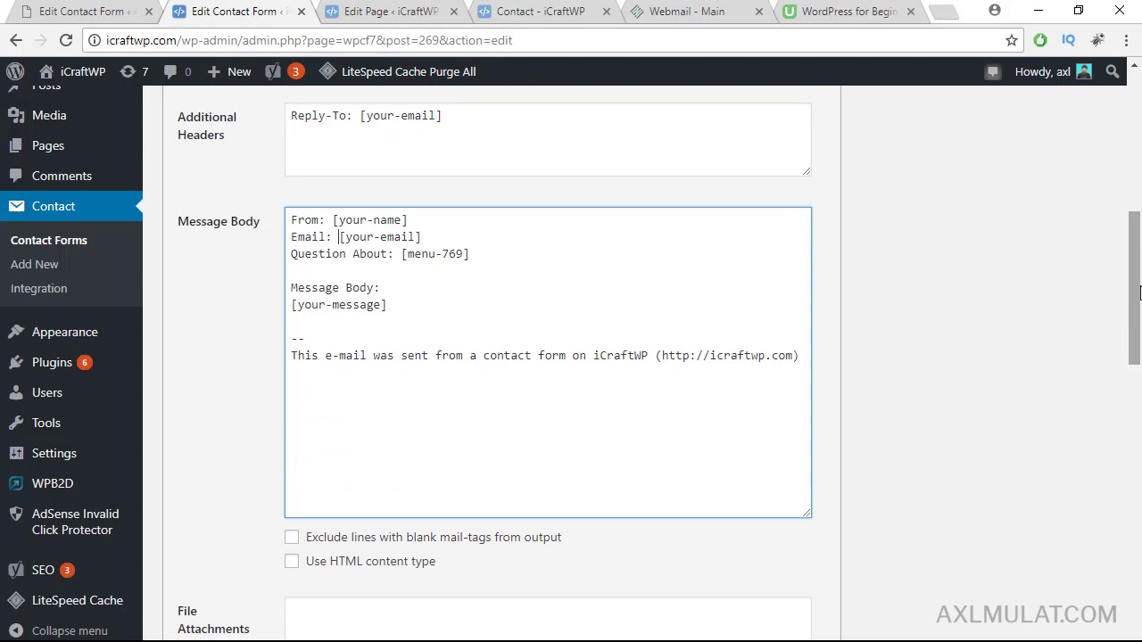
{"action": "left_click_drag", "start_coordinate": [1136, 295], "coordinate": [1135, 279]}
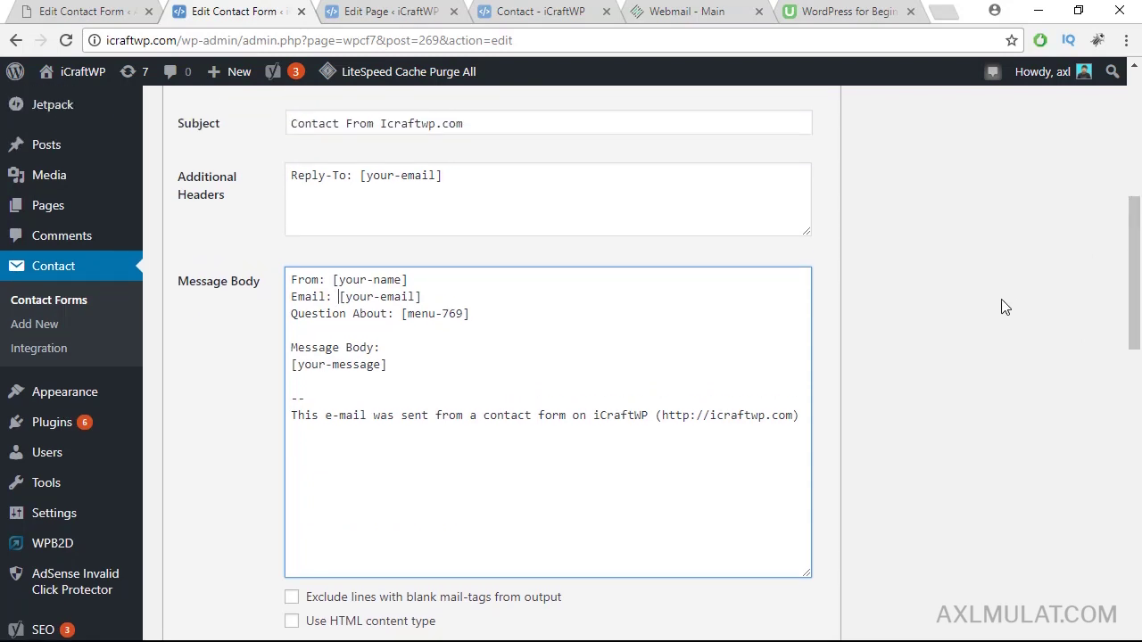
Step: Copy the IP Address and Date block from the other site's form mail body
{"action": "left_click", "coordinate": [125, 11]}
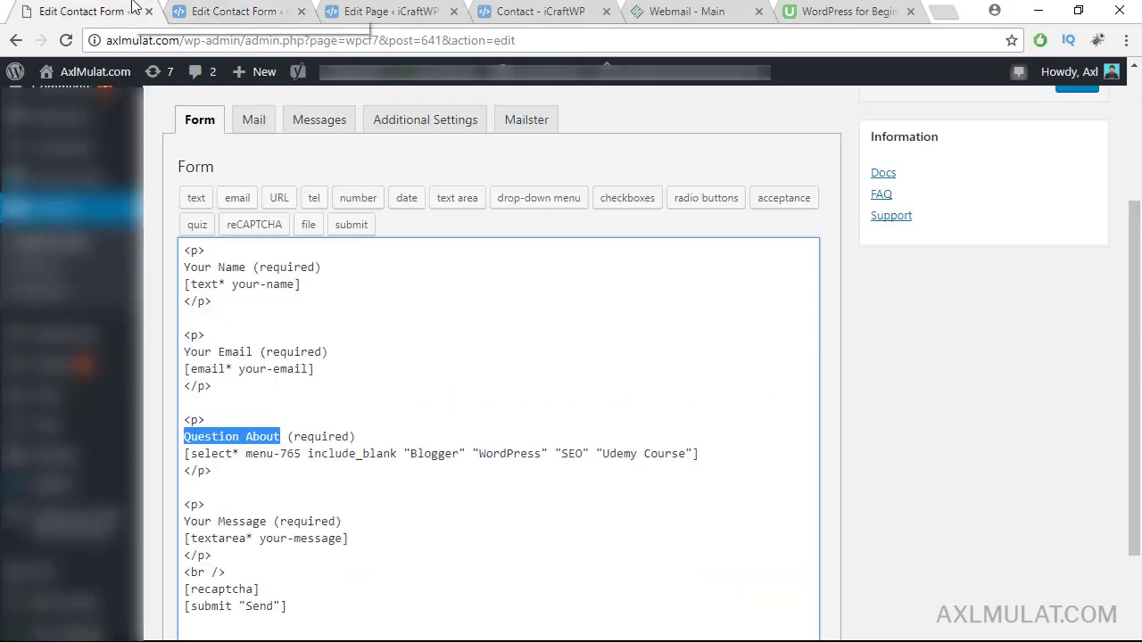
{"action": "left_click", "coordinate": [255, 119]}
{"action": "scroll", "coordinate": [307, 475], "scroll_direction": "down", "scroll_amount": 2}
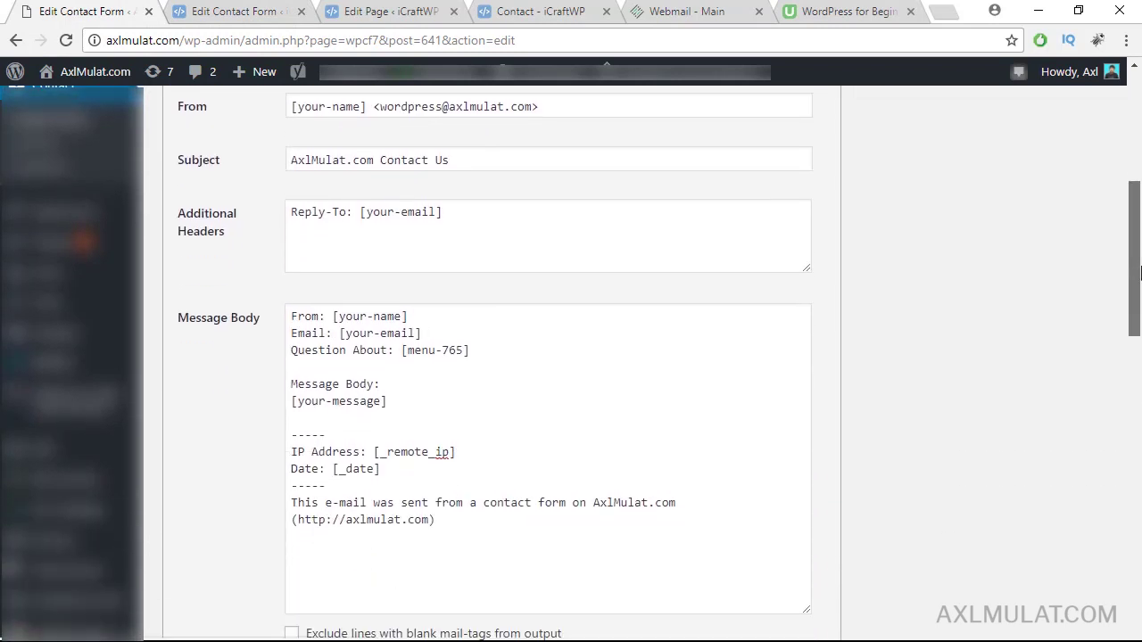
{"action": "left_click_drag", "start_coordinate": [339, 485], "coordinate": [294, 434]}
{"action": "key", "text": "ctrl+c"}
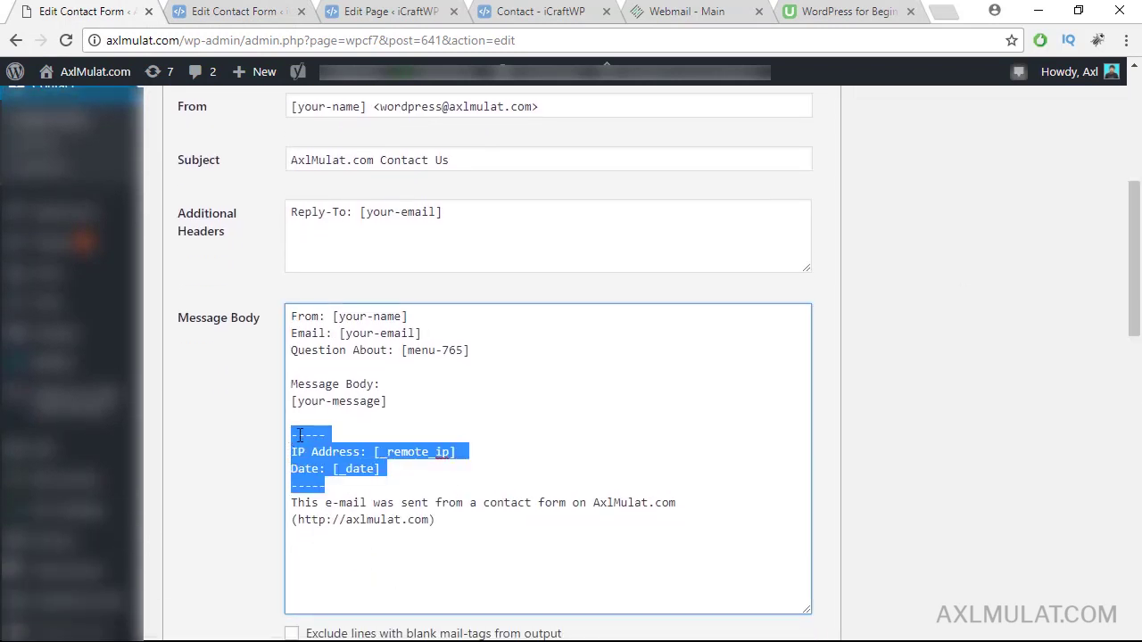
Step: Paste that block after the message tag and delete the blank lines before the footer
{"action": "left_click", "coordinate": [239, 10]}
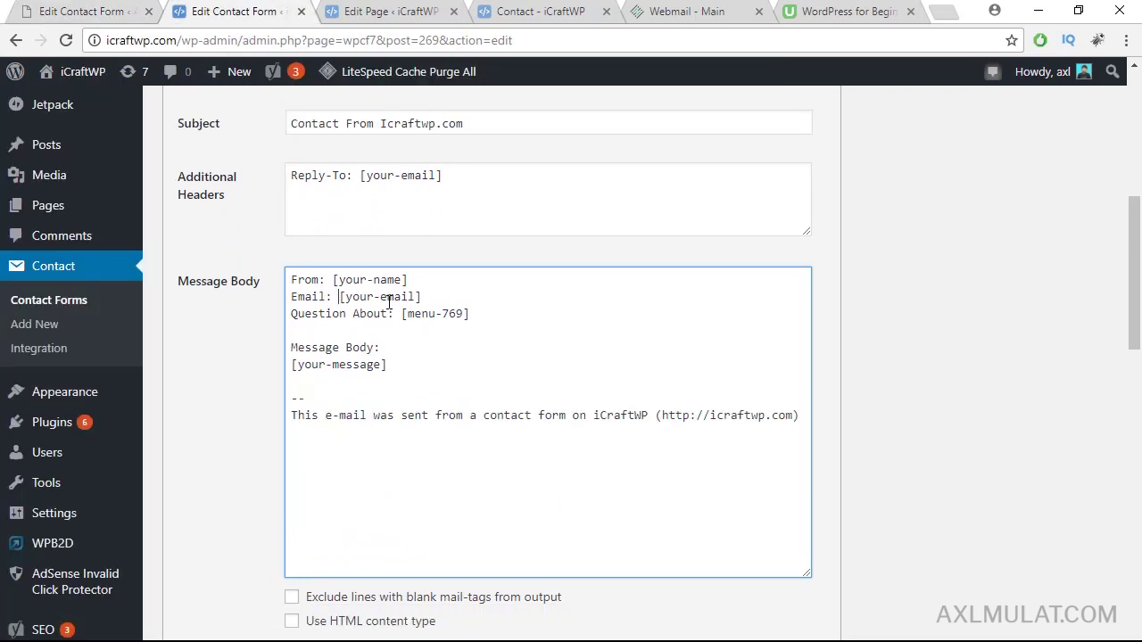
{"action": "left_click", "coordinate": [406, 364]}
{"action": "key", "text": "Return"}
{"action": "key", "text": "Return"}
{"action": "key", "text": "ctrl+v"}
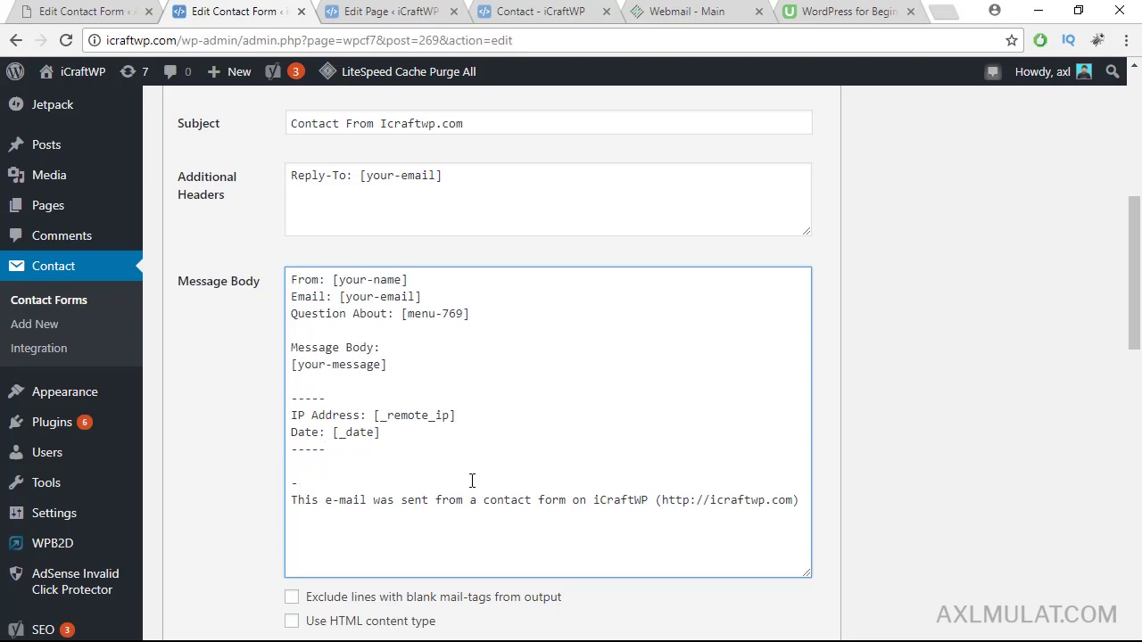
{"action": "key", "text": "BackSpace"}
{"action": "key", "text": "BackSpace"}
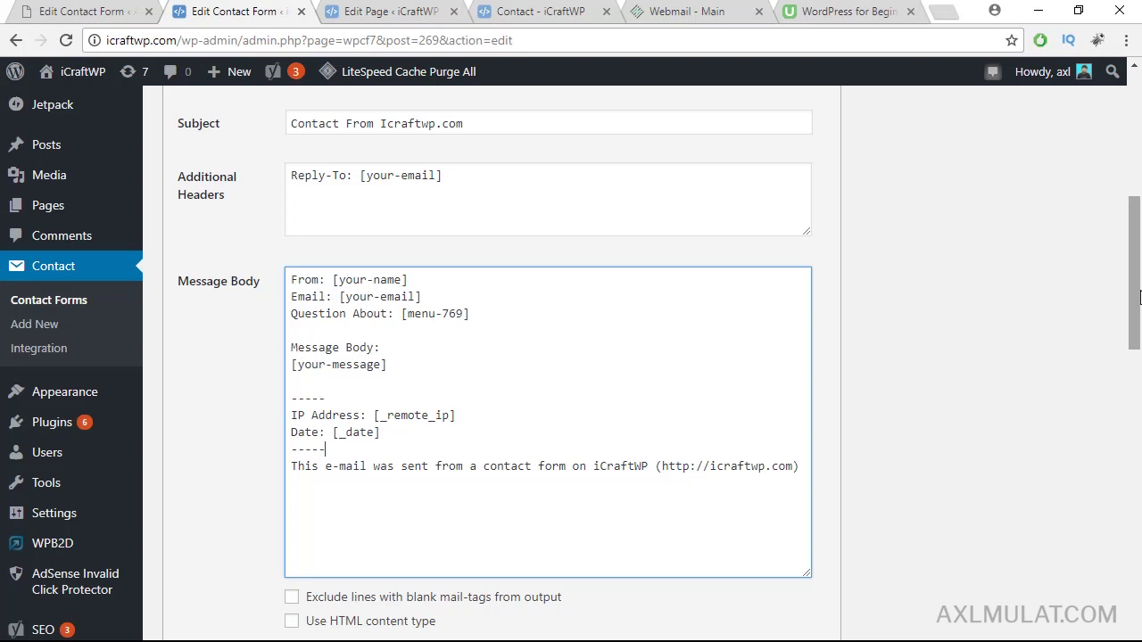
{"action": "scroll", "coordinate": [1000, 377], "scroll_direction": "down", "scroll_amount": 1}
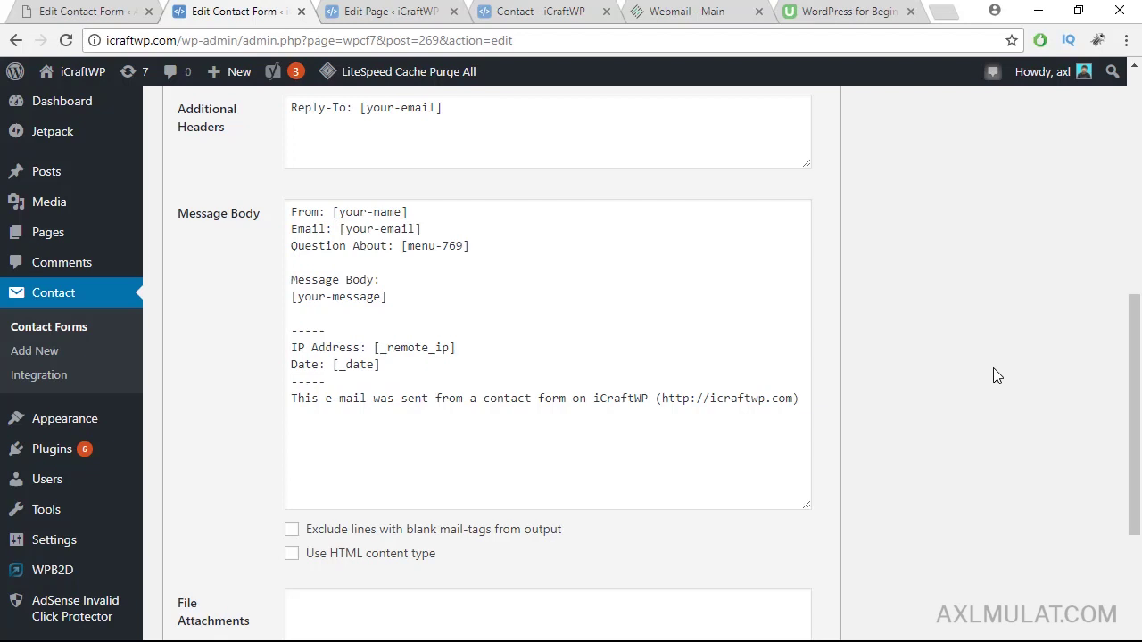
Step: Tick Use Mail (2) so an autoresponder goes to [your-email] with the default subject and body
{"action": "scroll", "coordinate": [1137, 332], "scroll_direction": "down", "scroll_amount": 3}
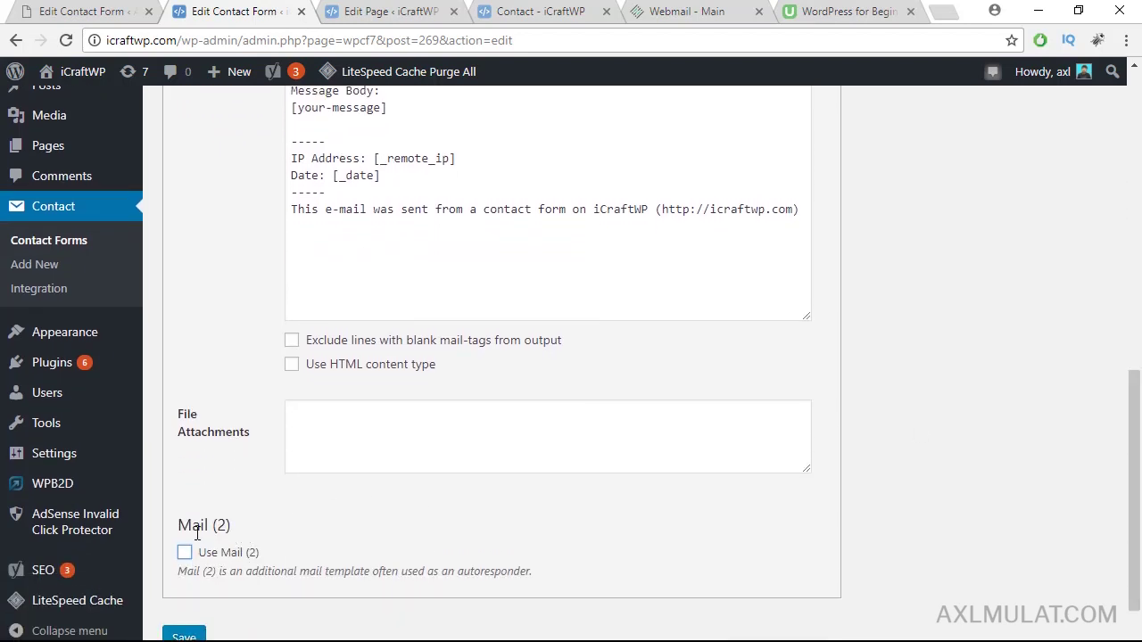
{"action": "left_click", "coordinate": [183, 552]}
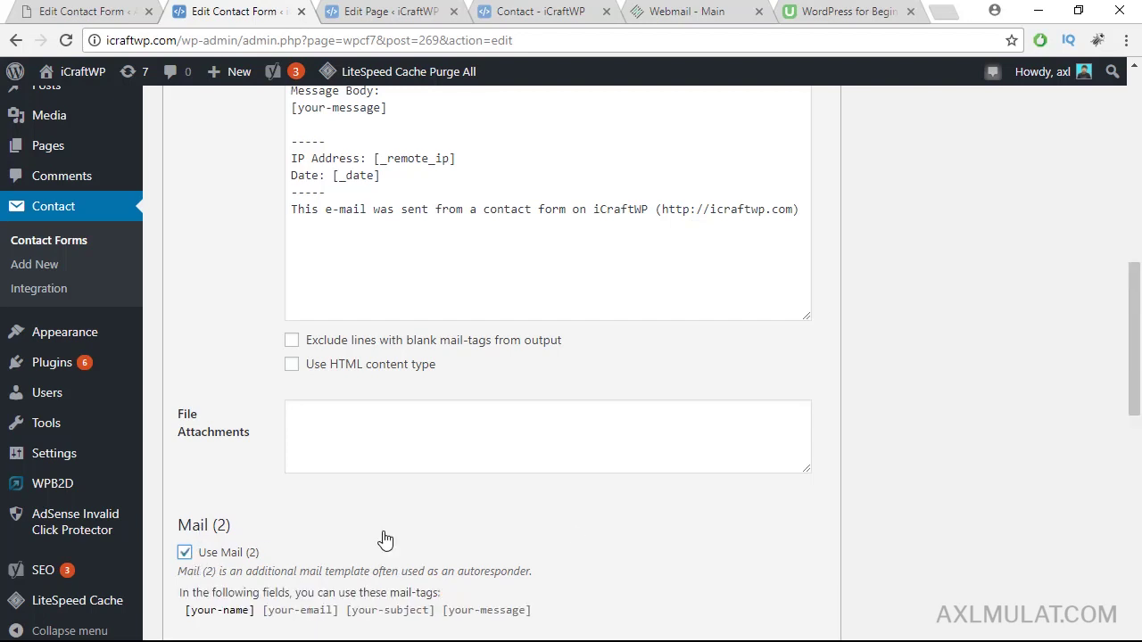
{"action": "scroll", "coordinate": [1133, 455], "scroll_direction": "down", "scroll_amount": 4}
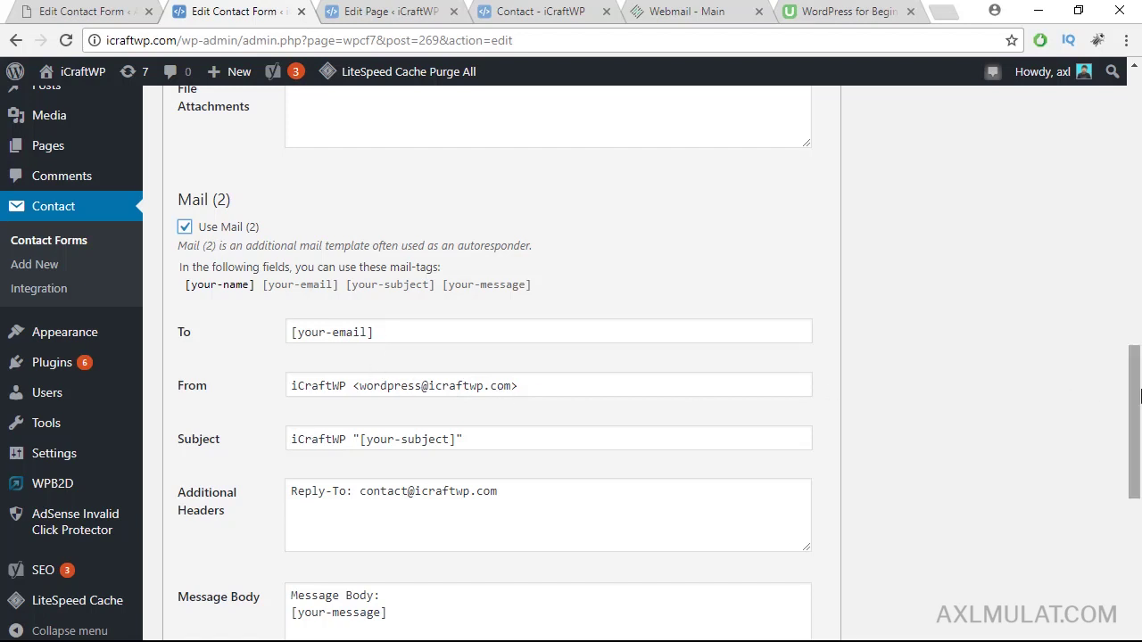
{"action": "left_click_drag", "start_coordinate": [1138, 396], "coordinate": [1138, 419]}
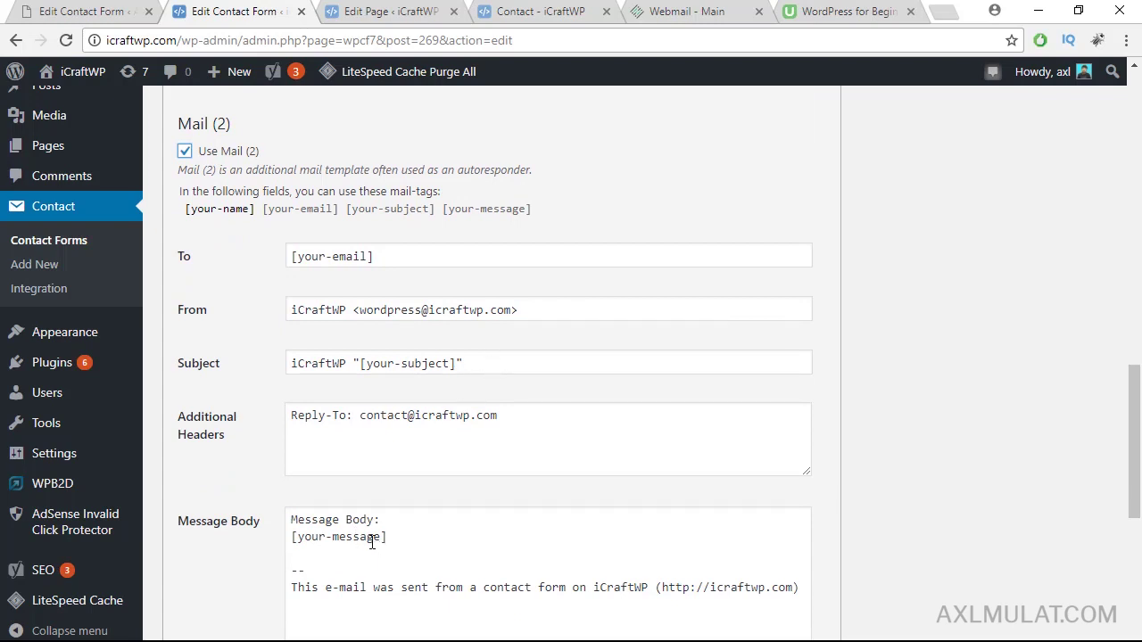
Step: Replace the Mail (2) message body with the prepared reply copied from Notepad
{"action": "key", "text": "alt+Tab"}
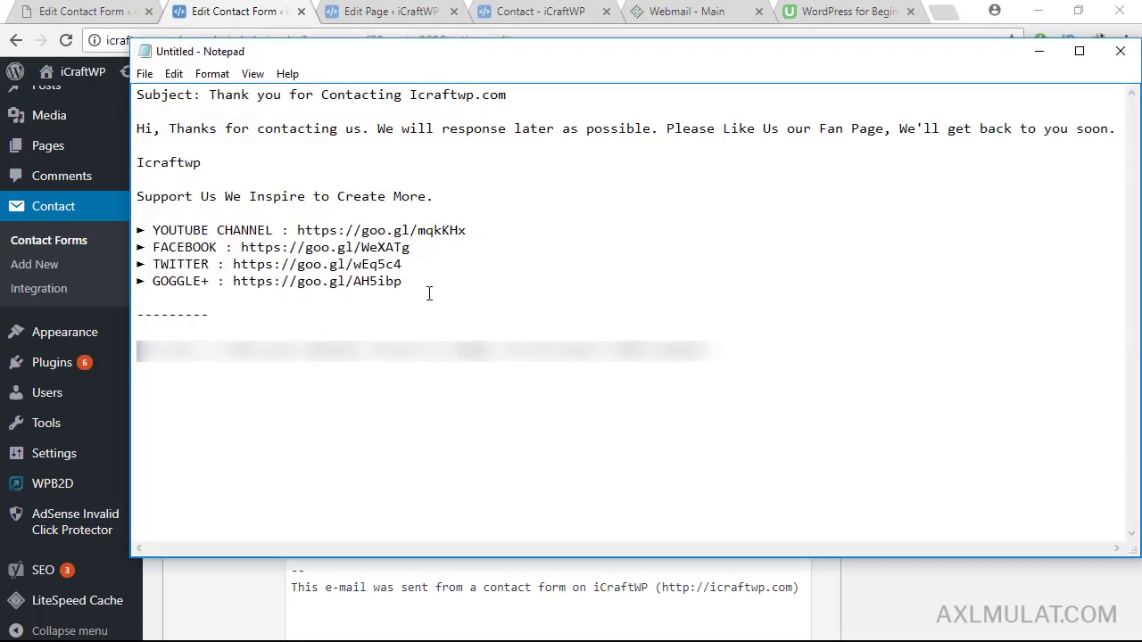
{"action": "left_click_drag", "start_coordinate": [415, 285], "coordinate": [134, 73]}
{"action": "key", "text": "ctrl+c"}
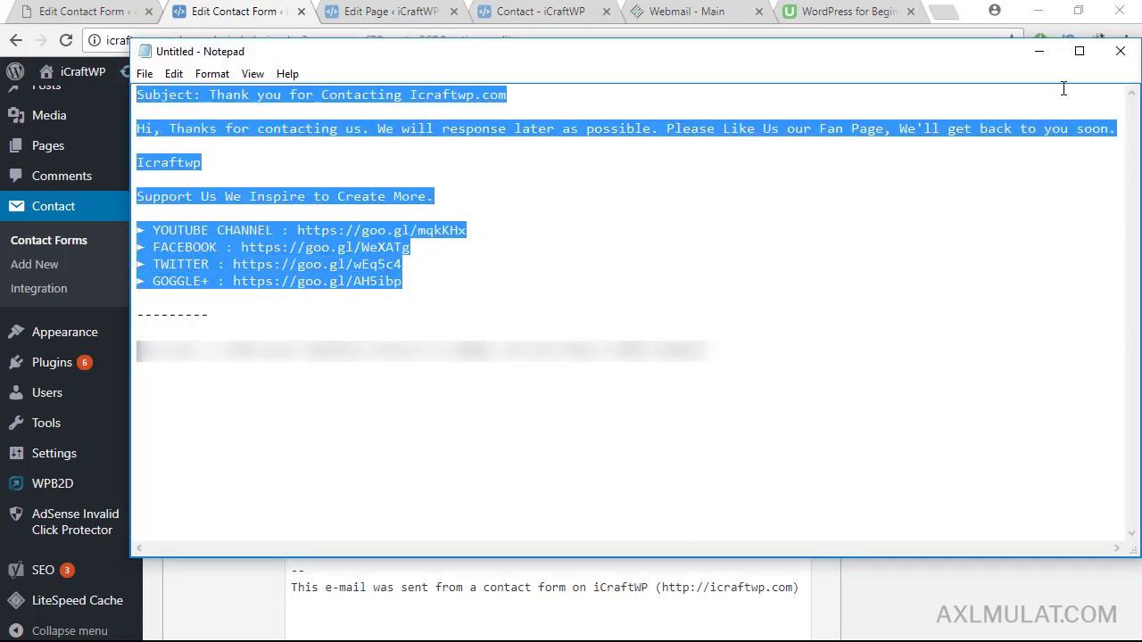
{"action": "left_click", "coordinate": [1039, 51]}
{"action": "scroll", "coordinate": [1137, 418], "scroll_direction": "down", "scroll_amount": 1}
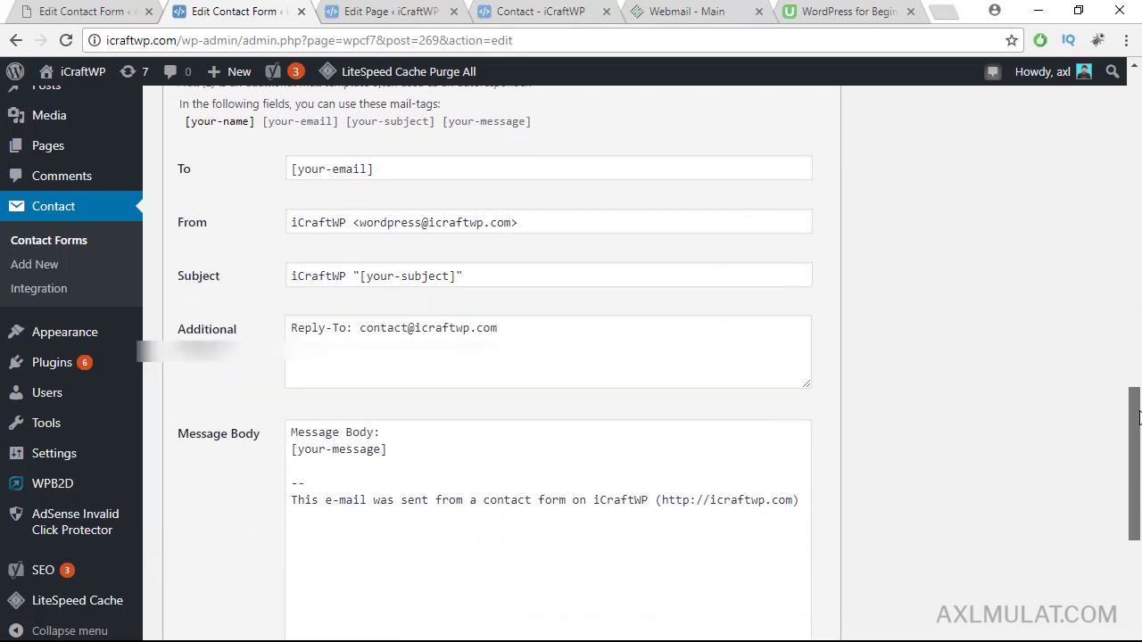
{"action": "scroll", "coordinate": [1137, 417], "scroll_direction": "down", "scroll_amount": 1}
{"action": "left_click", "coordinate": [604, 497]}
{"action": "key", "text": "ctrl+a"}
{"action": "key", "text": "ctrl+v"}
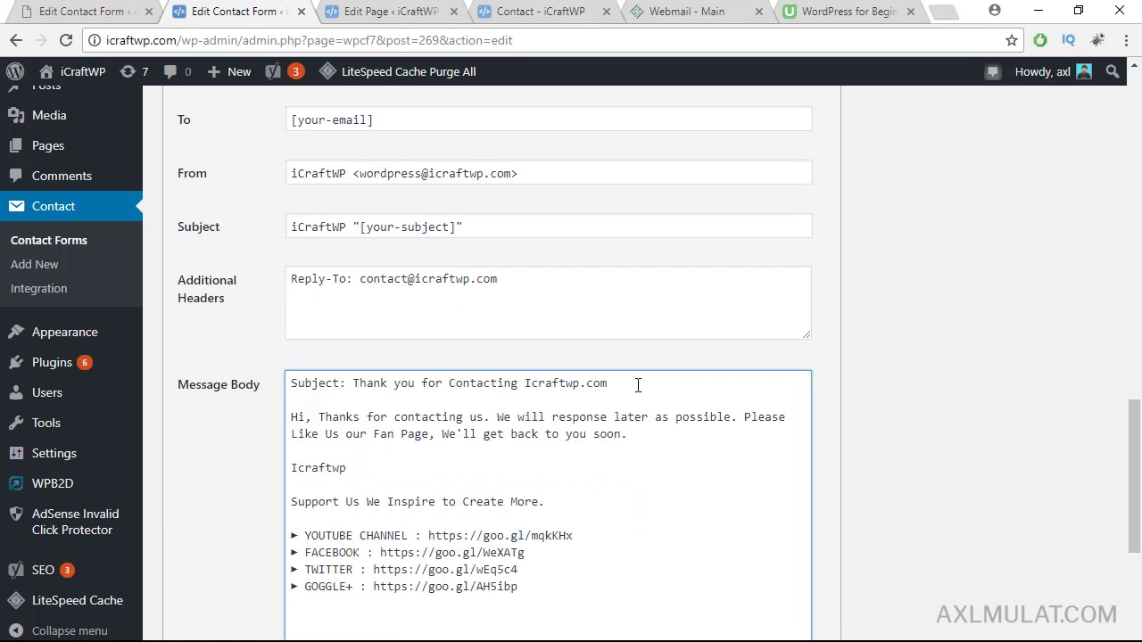
Step: Remove the Subject line from the top of the pasted Mail (2) body
{"action": "left_click_drag", "start_coordinate": [638, 384], "coordinate": [353, 382]}
{"action": "key", "text": "ctrl+c"}
{"action": "key", "text": "BackSpace"}
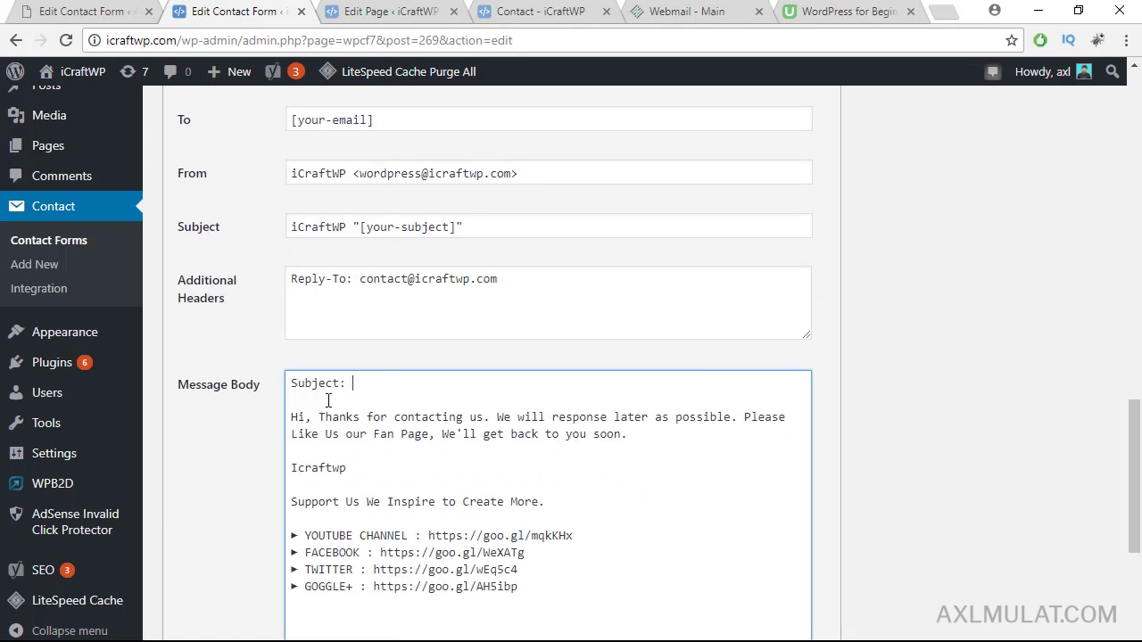
{"action": "key", "text": "shift+Home"}
{"action": "key", "text": "Delete"}
{"action": "key", "text": "Delete"}
{"action": "key", "text": "Delete"}
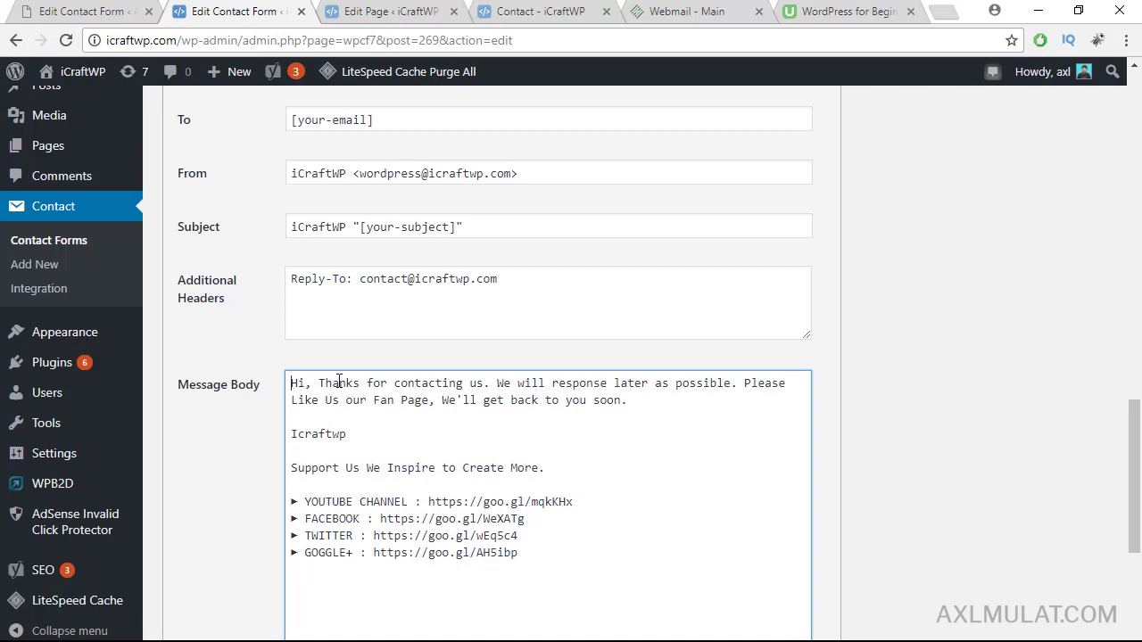
Step: Paste 'Thank you for Contacting Icraftwp.com' over the existing Mail (2) Subject
{"action": "left_click", "coordinate": [415, 226]}
{"action": "key", "text": "ctrl+a"}
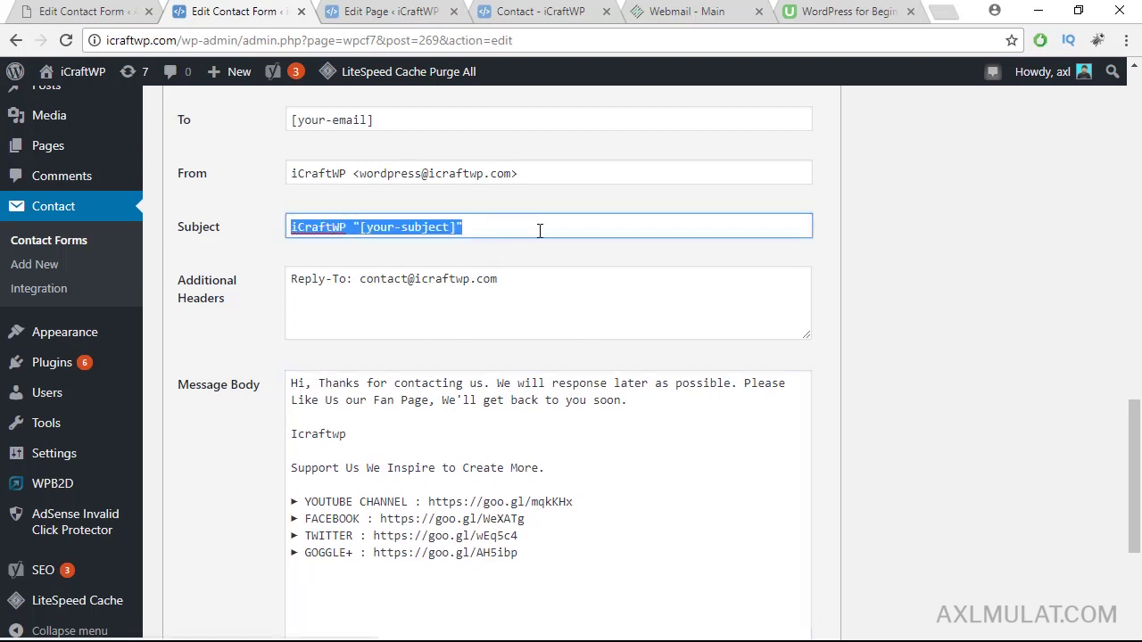
{"action": "key", "text": "ctrl+v"}
{"action": "left_click_drag", "start_coordinate": [1134, 409], "coordinate": [1134, 383]}
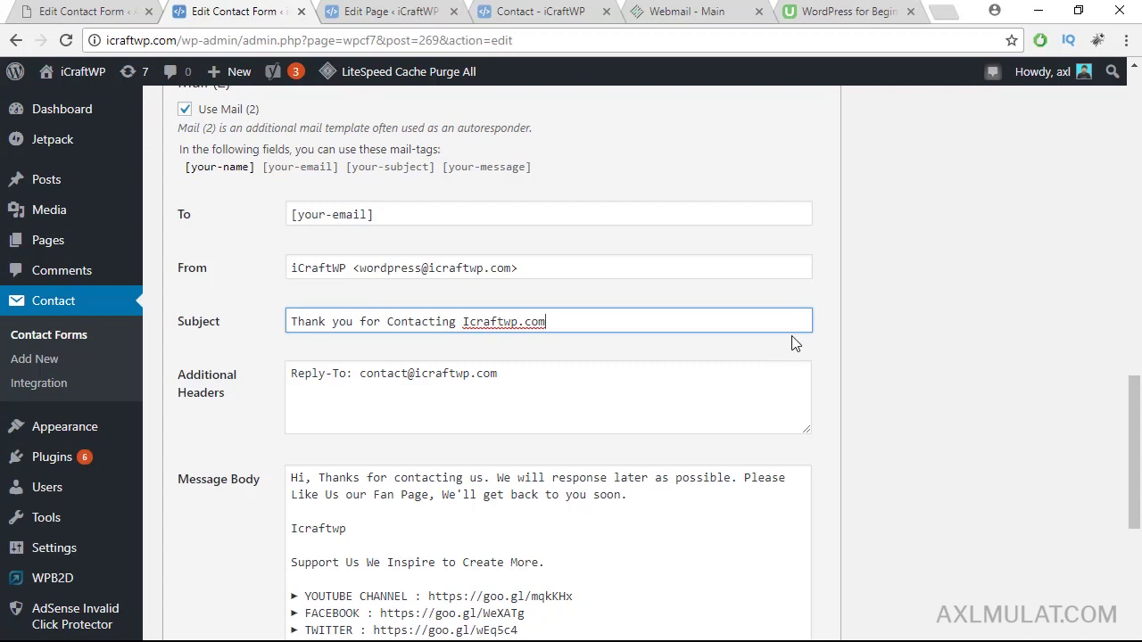
{"action": "left_click_drag", "start_coordinate": [1137, 392], "coordinate": [1136, 423]}
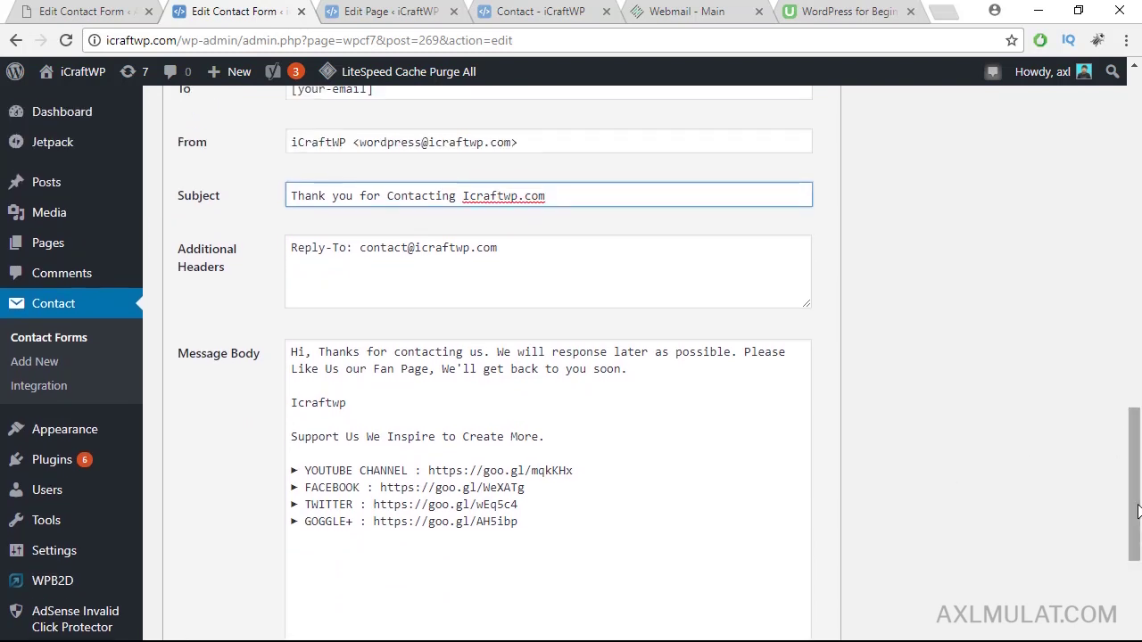
{"action": "left_click_drag", "start_coordinate": [1136, 504], "coordinate": [1136, 184]}
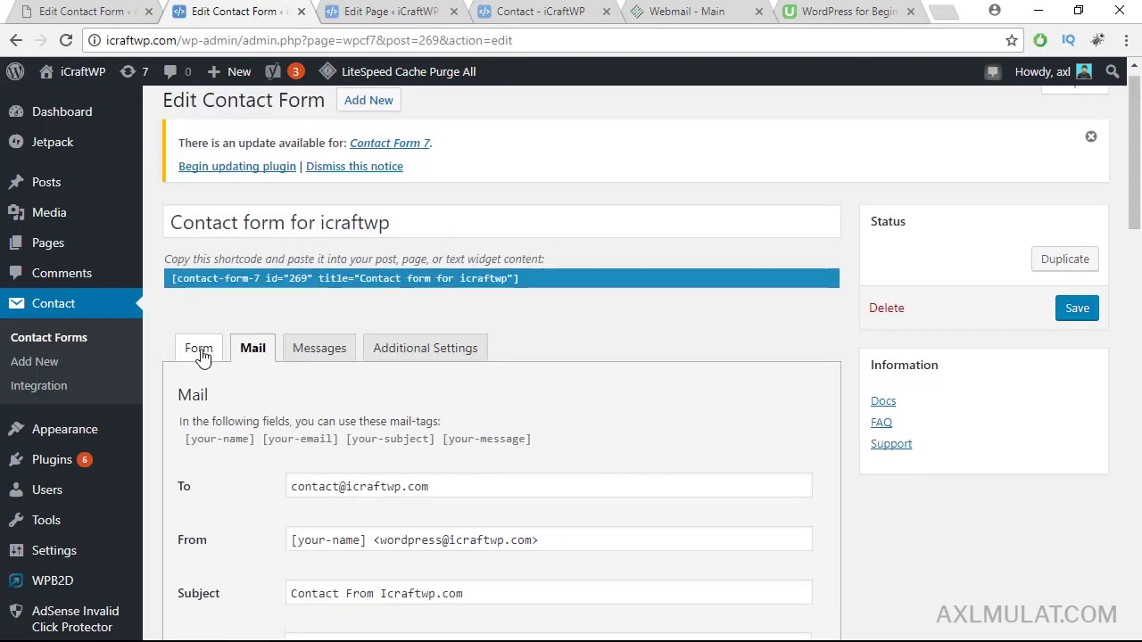
Step: Save the form, then open the google.com/recaptcha link from Contact > Integration in a new tab
{"action": "left_click_drag", "start_coordinate": [1138, 157], "coordinate": [1139, 153]}
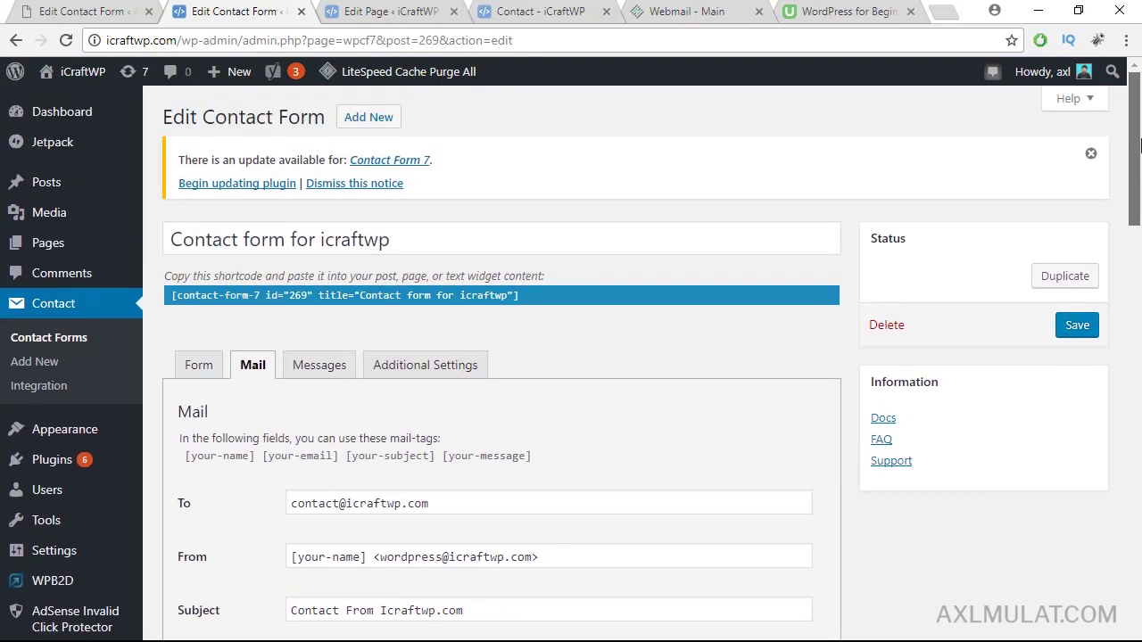
{"action": "left_click", "coordinate": [1079, 327]}
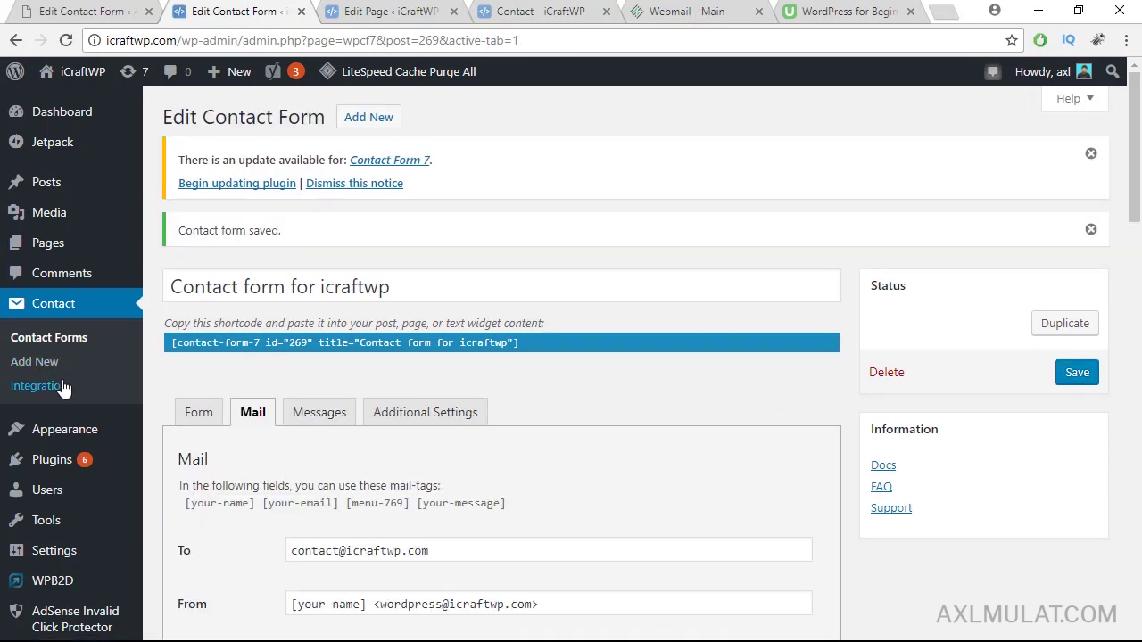
{"action": "left_click", "coordinate": [62, 386]}
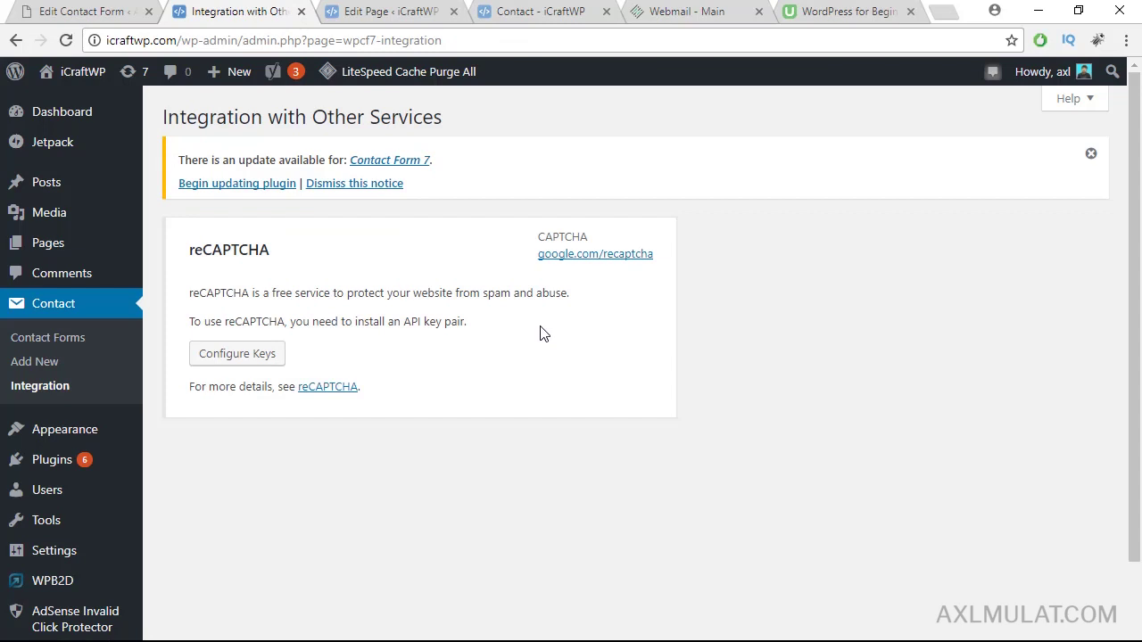
{"action": "right_click", "coordinate": [586, 259]}
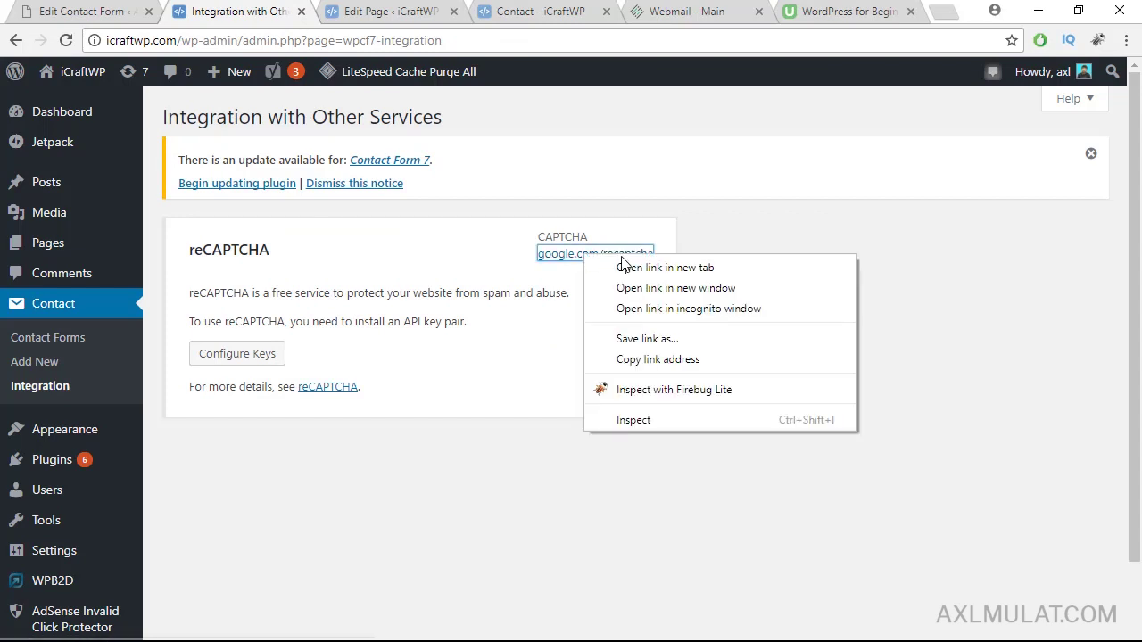
{"action": "left_click", "coordinate": [624, 264]}
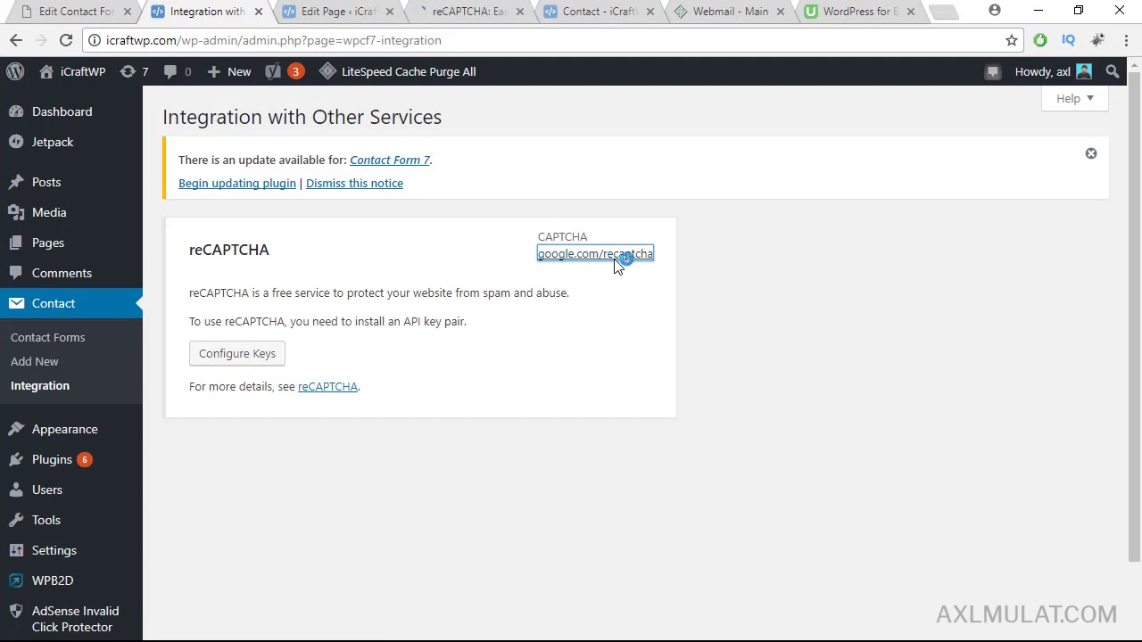
Step: In the reCAPTCHA admin console, label the new site 'Icraftwp.com'
{"action": "left_click", "coordinate": [478, 12]}
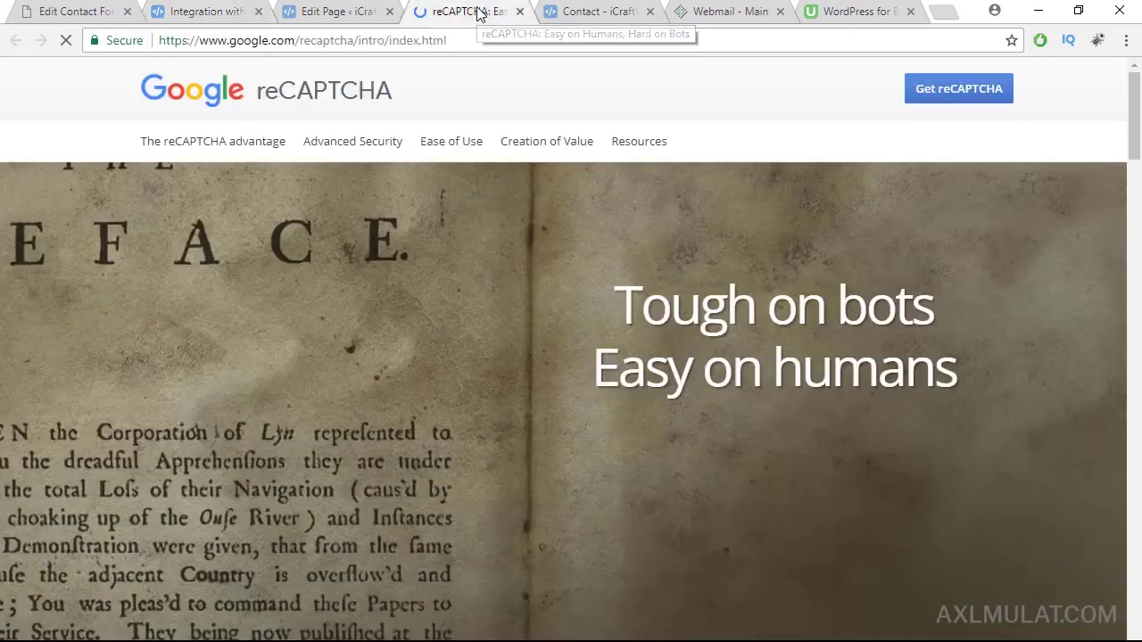
{"action": "left_click", "coordinate": [936, 89]}
{"action": "left_click_drag", "start_coordinate": [1136, 130], "coordinate": [1135, 151]}
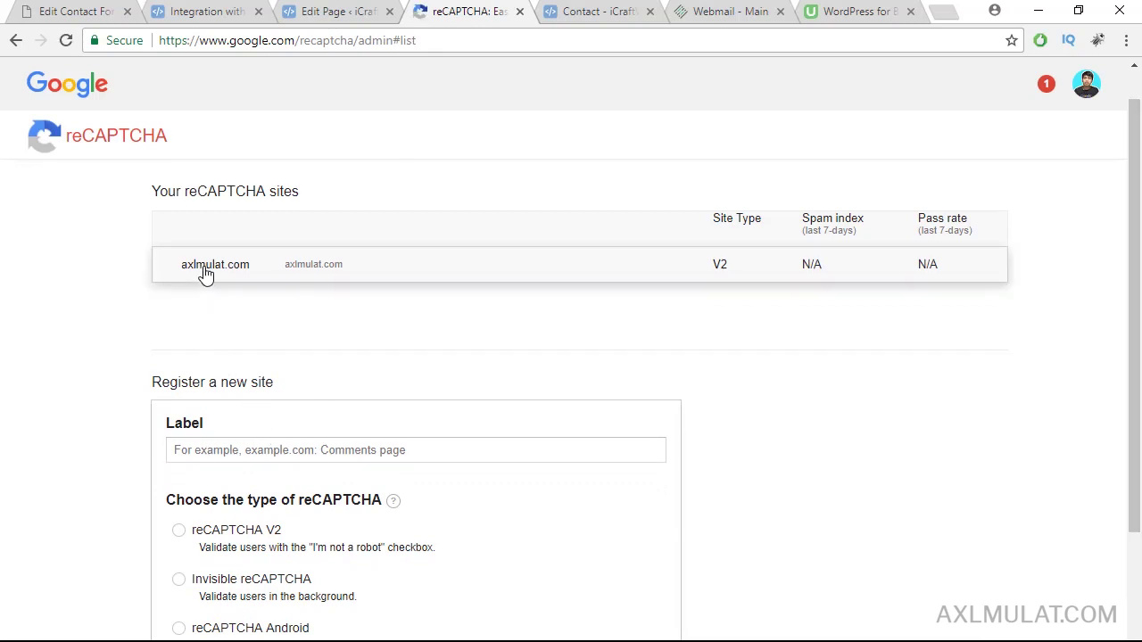
{"action": "left_click", "coordinate": [245, 446]}
{"action": "type", "text": "i"}
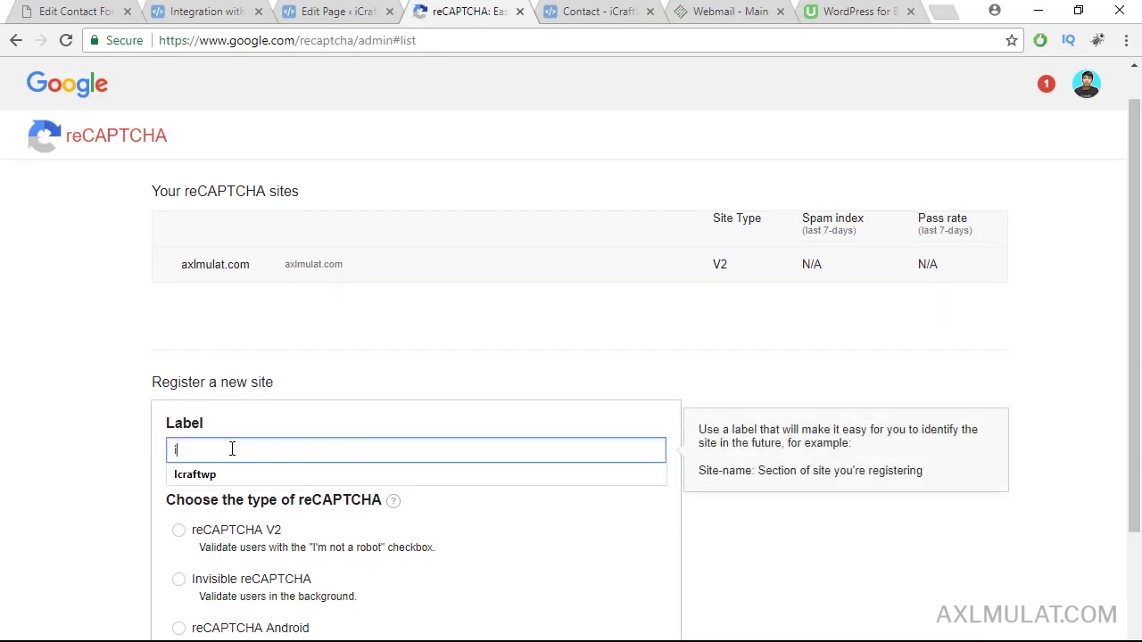
{"action": "key", "text": "Down"}
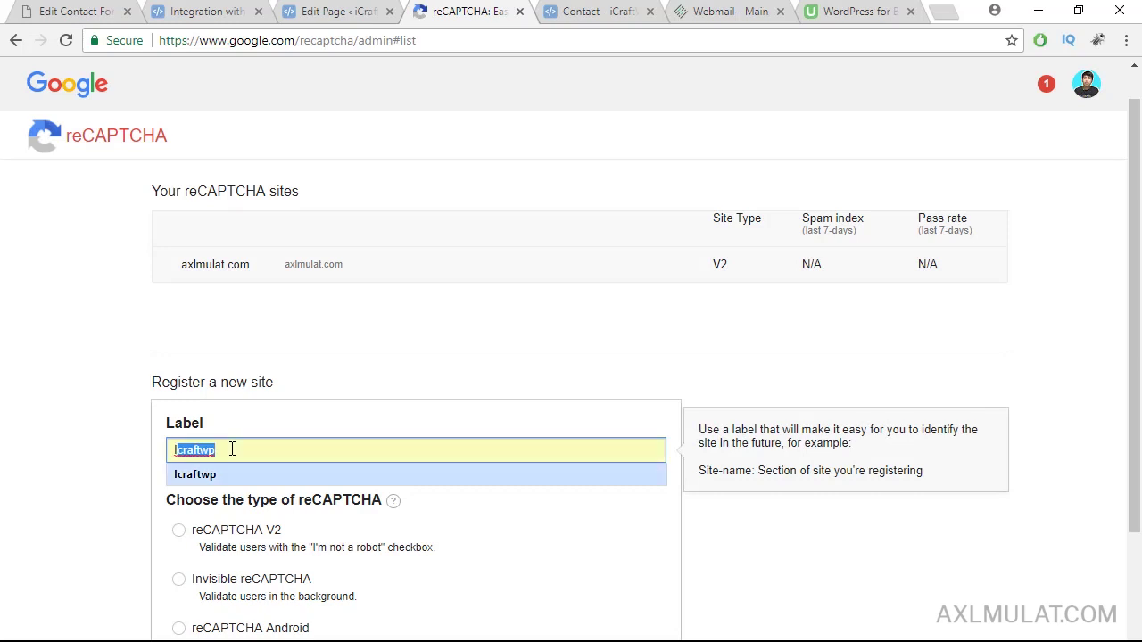
{"action": "key", "text": "Return"}
{"action": "type", "text": ".com"}
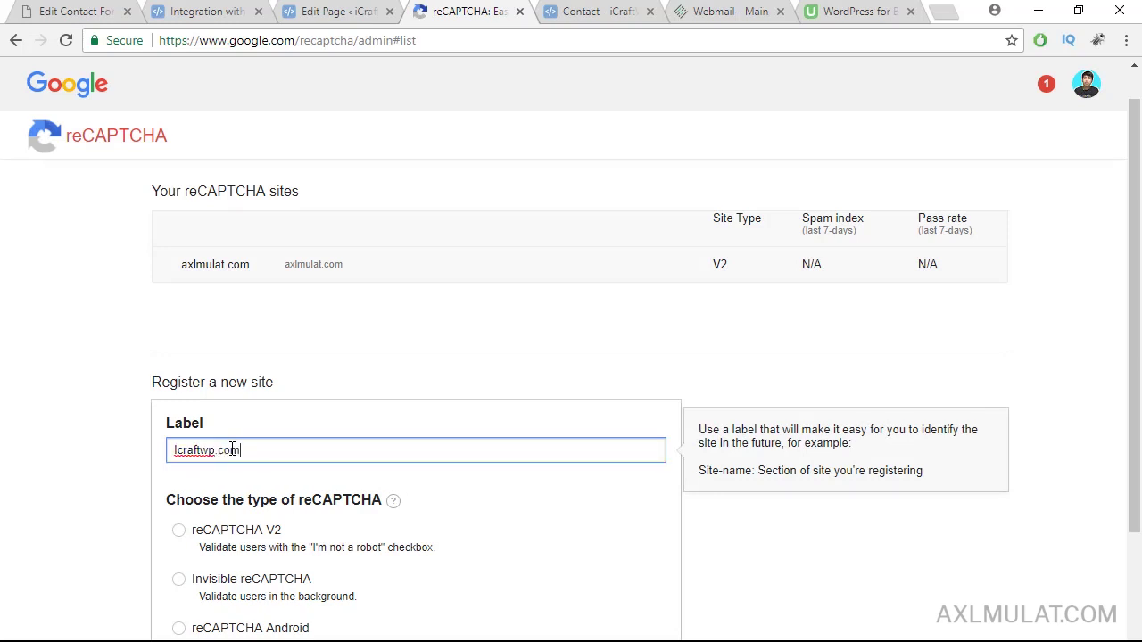
{"action": "scroll", "coordinate": [1139, 234], "scroll_direction": "down", "scroll_amount": 3}
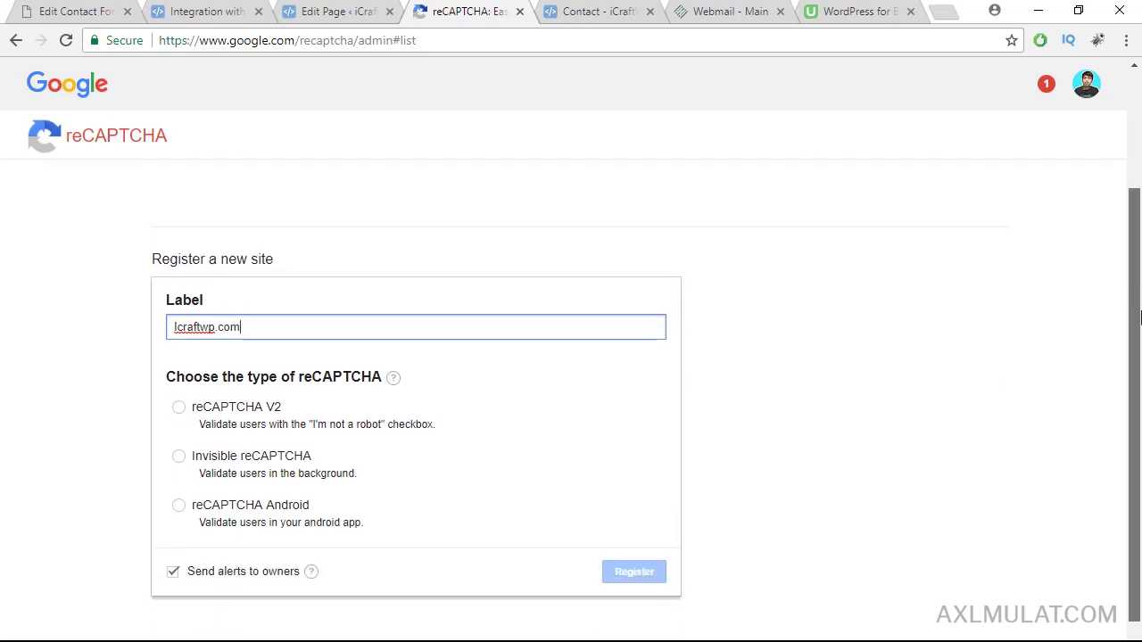
{"action": "scroll", "coordinate": [1139, 233], "scroll_direction": "up", "scroll_amount": 3}
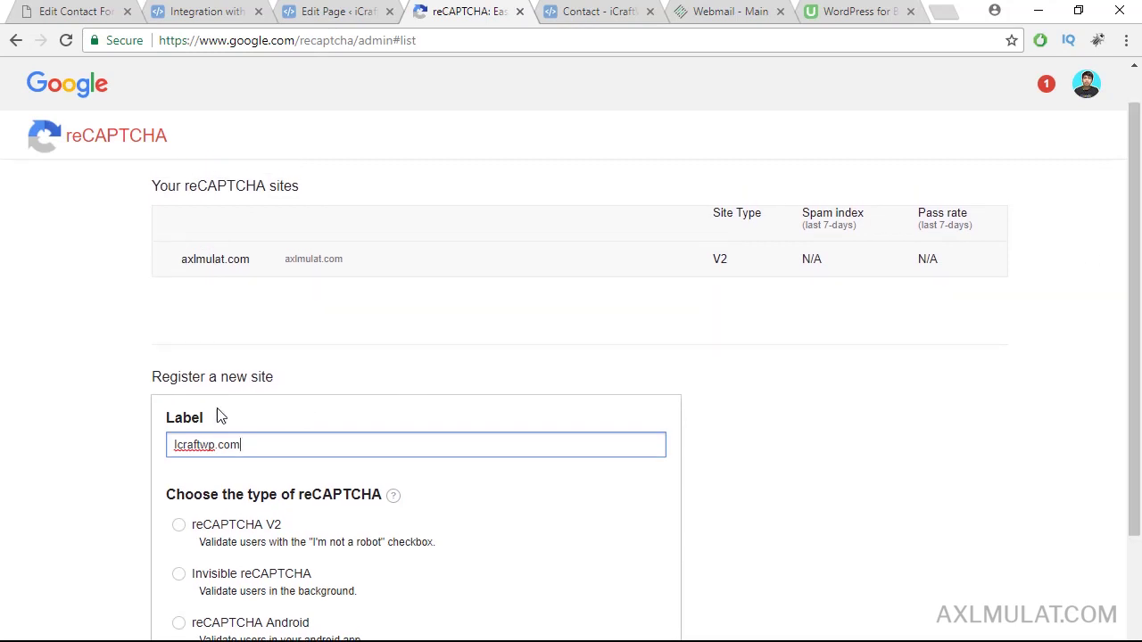
{"action": "scroll", "coordinate": [1114, 344], "scroll_direction": "down", "scroll_amount": 2}
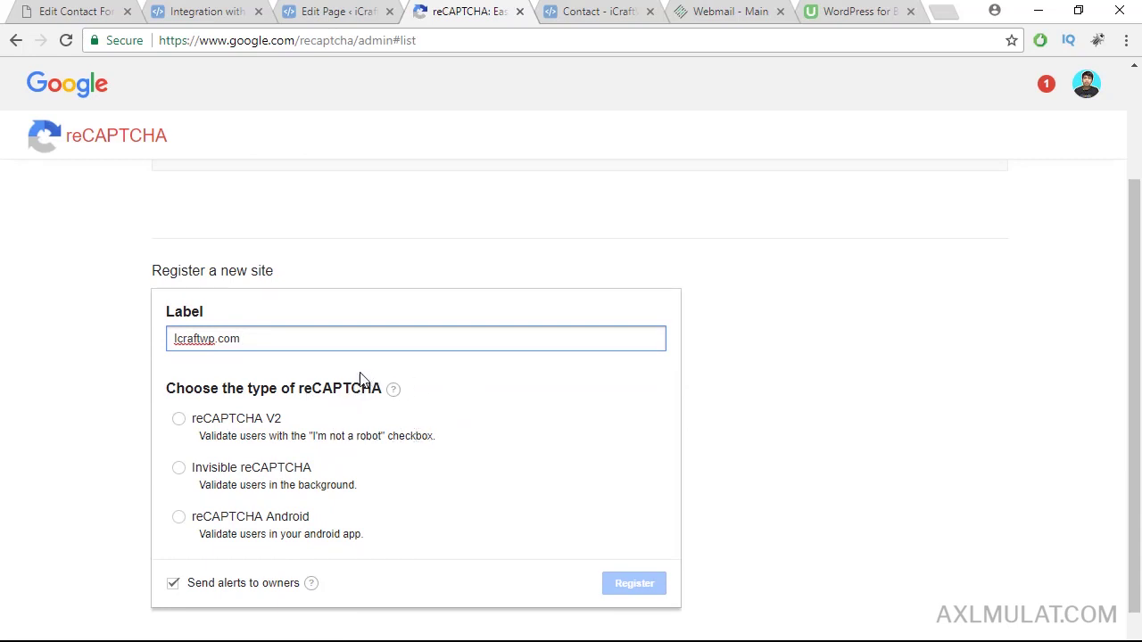
Step: Choose reCAPTCHA V2, add Icraftwp.com as the domain, accept the terms and register
{"action": "left_click", "coordinate": [179, 419]}
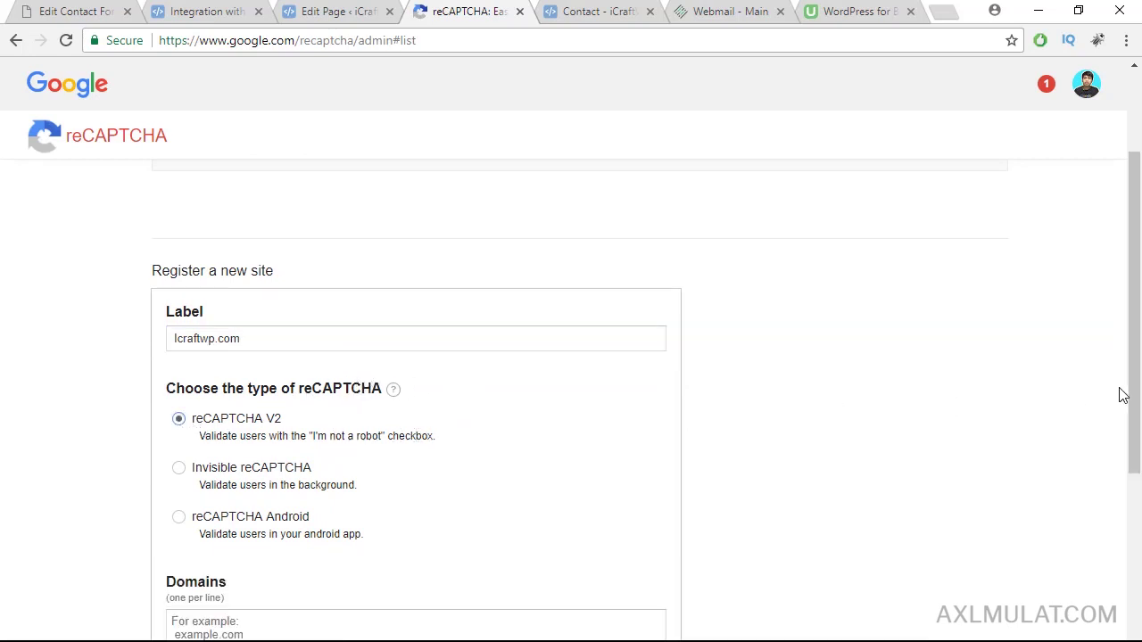
{"action": "scroll", "coordinate": [1132, 366], "scroll_direction": "down", "scroll_amount": 1}
{"action": "scroll", "coordinate": [1133, 357], "scroll_direction": "down", "scroll_amount": 1}
{"action": "scroll", "coordinate": [1133, 357], "scroll_direction": "up", "scroll_amount": 1}
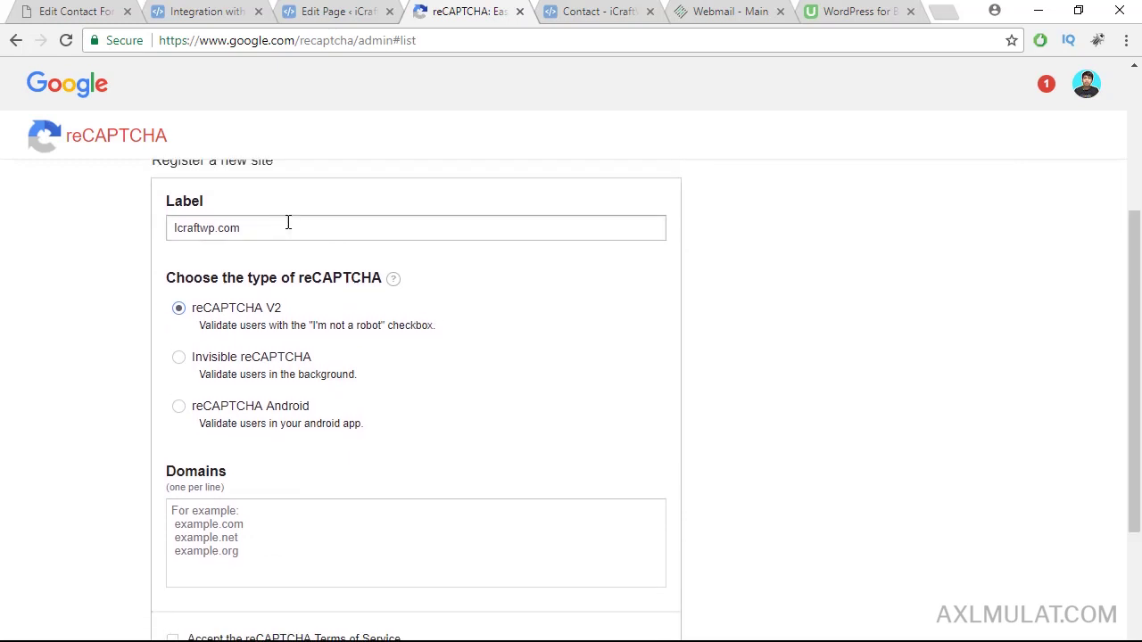
{"action": "triple_click", "coordinate": [288, 225]}
{"action": "key", "text": "ctrl+c"}
{"action": "scroll", "coordinate": [1137, 297], "scroll_direction": "down", "scroll_amount": 1}
{"action": "left_click", "coordinate": [255, 413]}
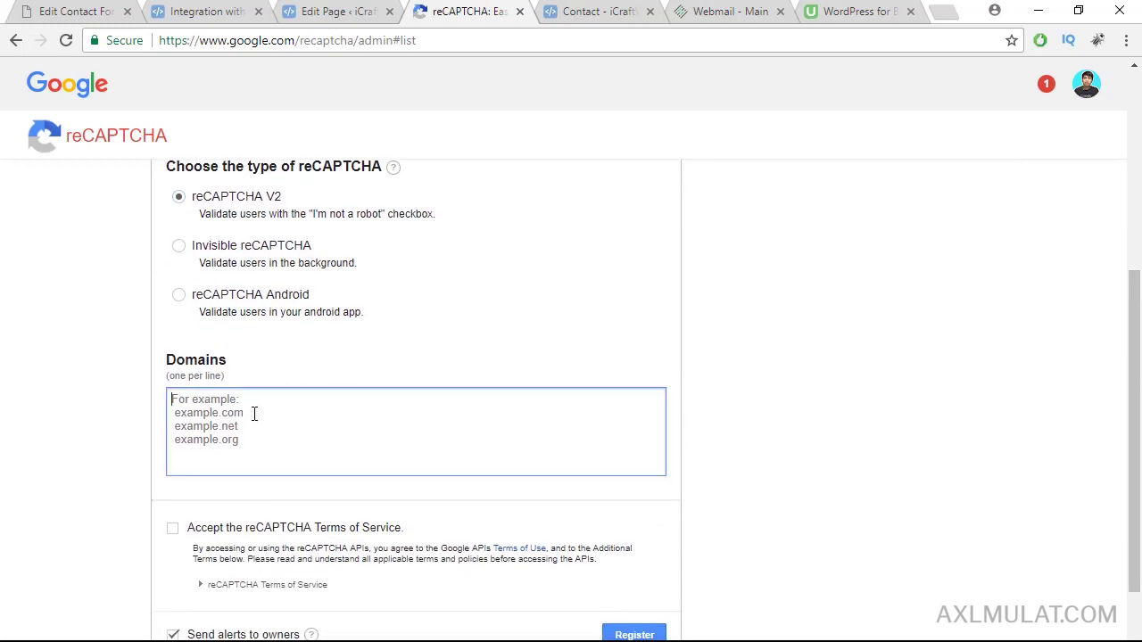
{"action": "key", "text": "ctrl+v"}
{"action": "scroll", "coordinate": [1136, 282], "scroll_direction": "down", "scroll_amount": 1}
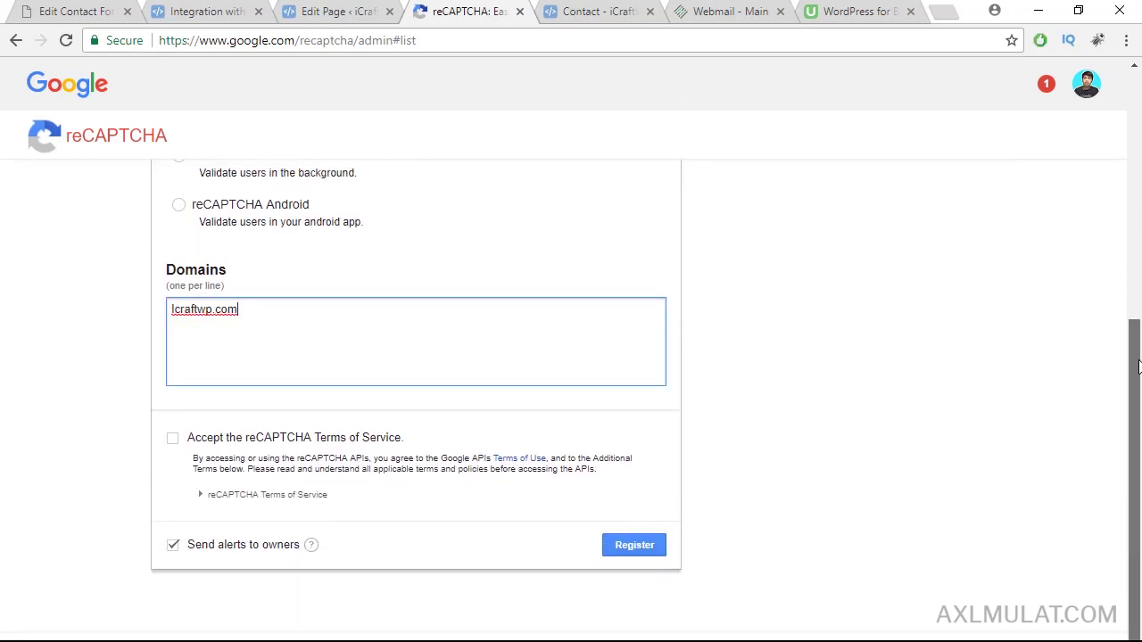
{"action": "left_click", "coordinate": [173, 440]}
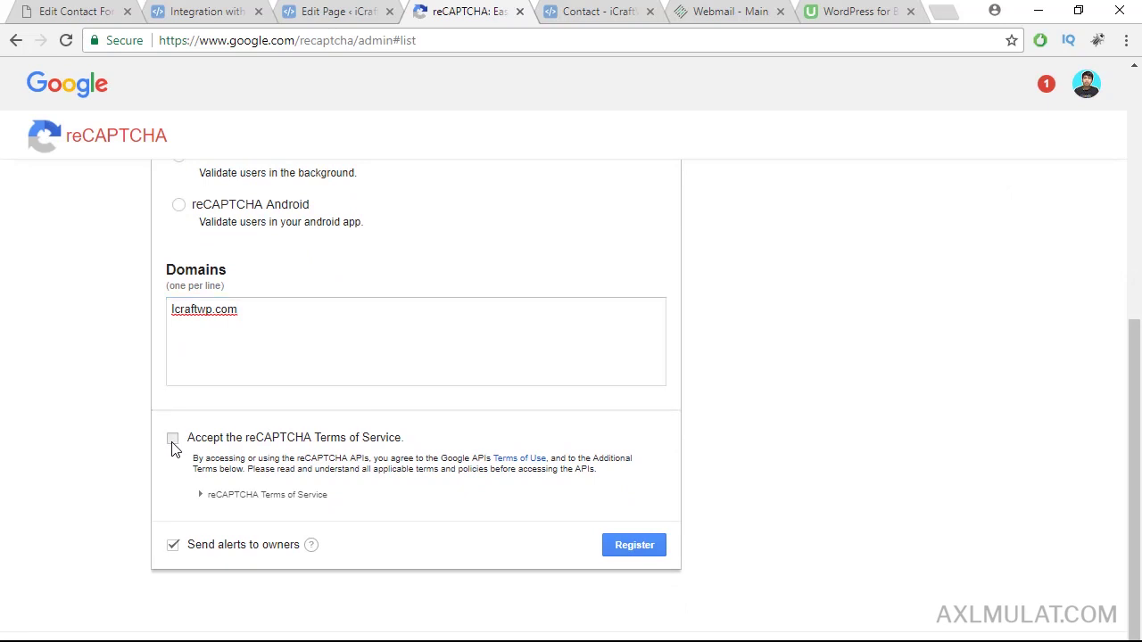
{"action": "left_click", "coordinate": [633, 545]}
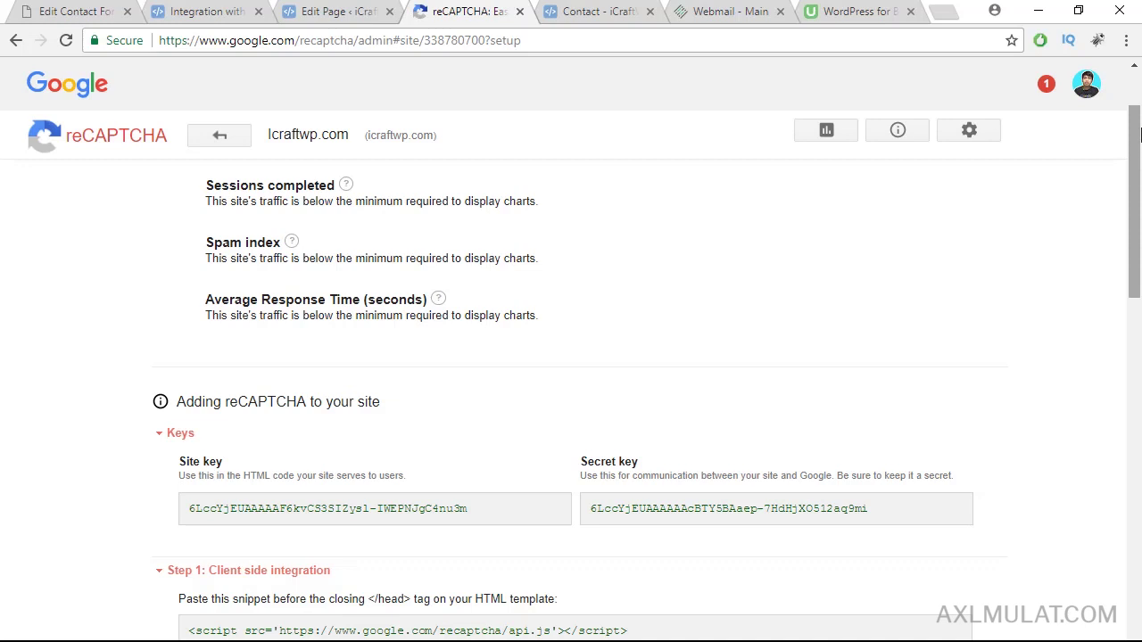
Step: Copy the reCAPTCHA site key into the Site Key field under Configure Keys
{"action": "left_click_drag", "start_coordinate": [1139, 126], "coordinate": [1138, 180]}
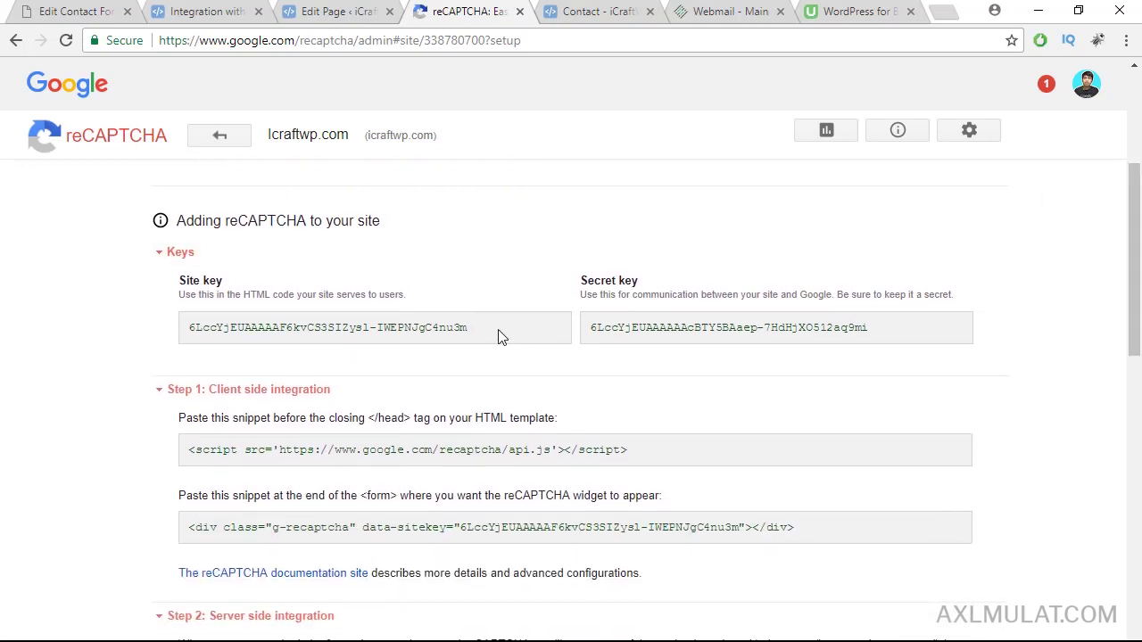
{"action": "left_click_drag", "start_coordinate": [500, 329], "coordinate": [188, 330]}
{"action": "key", "text": "ctrl+c"}
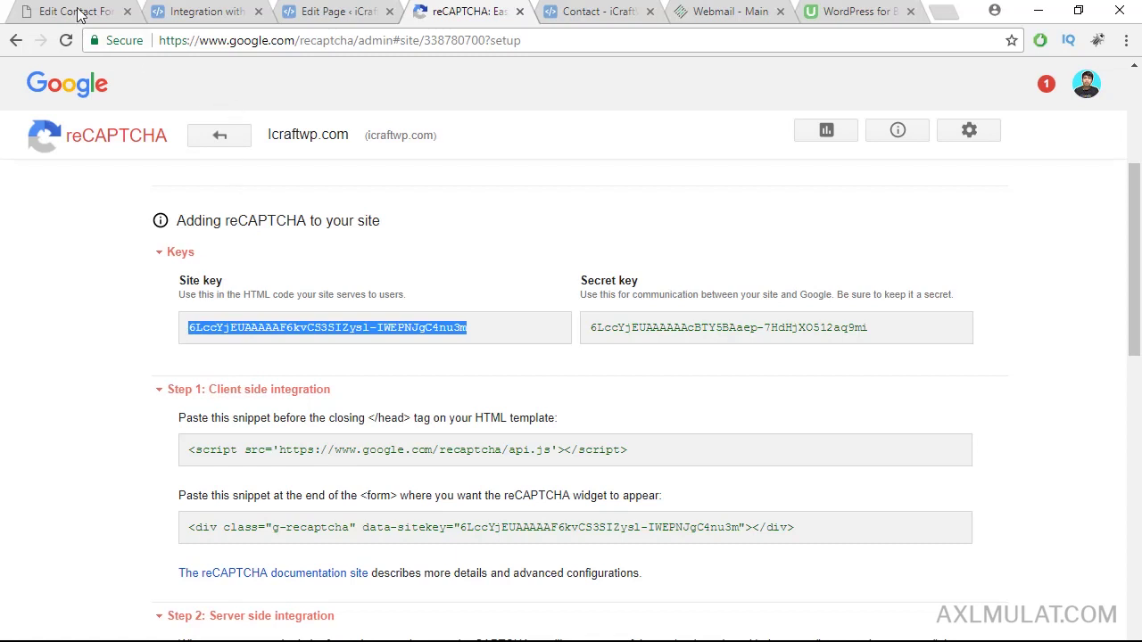
{"action": "left_click", "coordinate": [75, 9]}
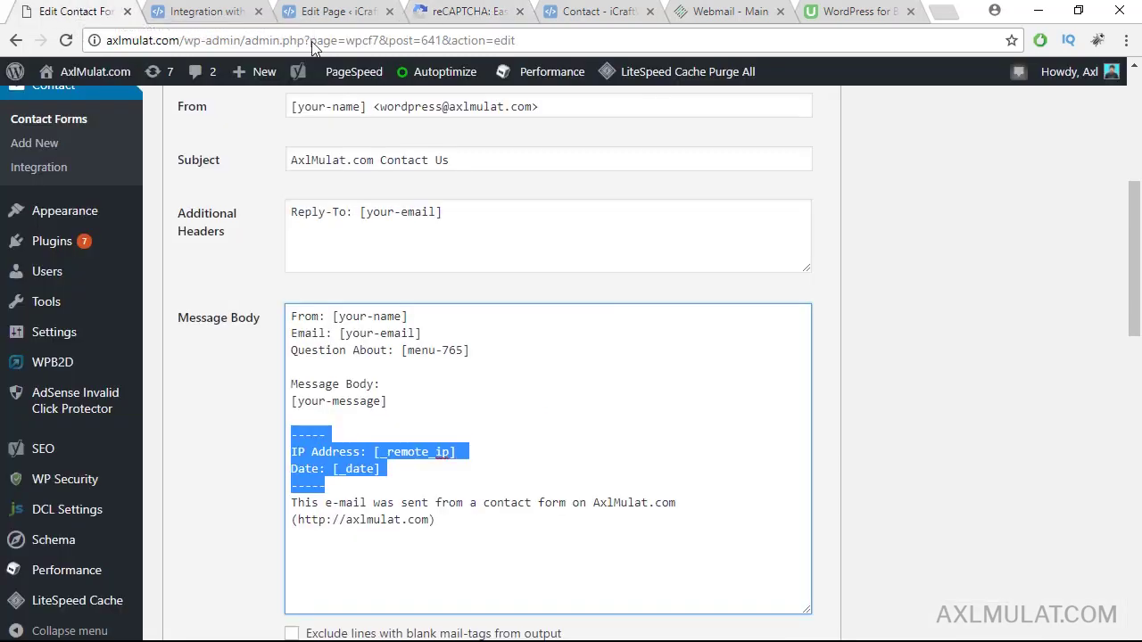
{"action": "left_click", "coordinate": [198, 9]}
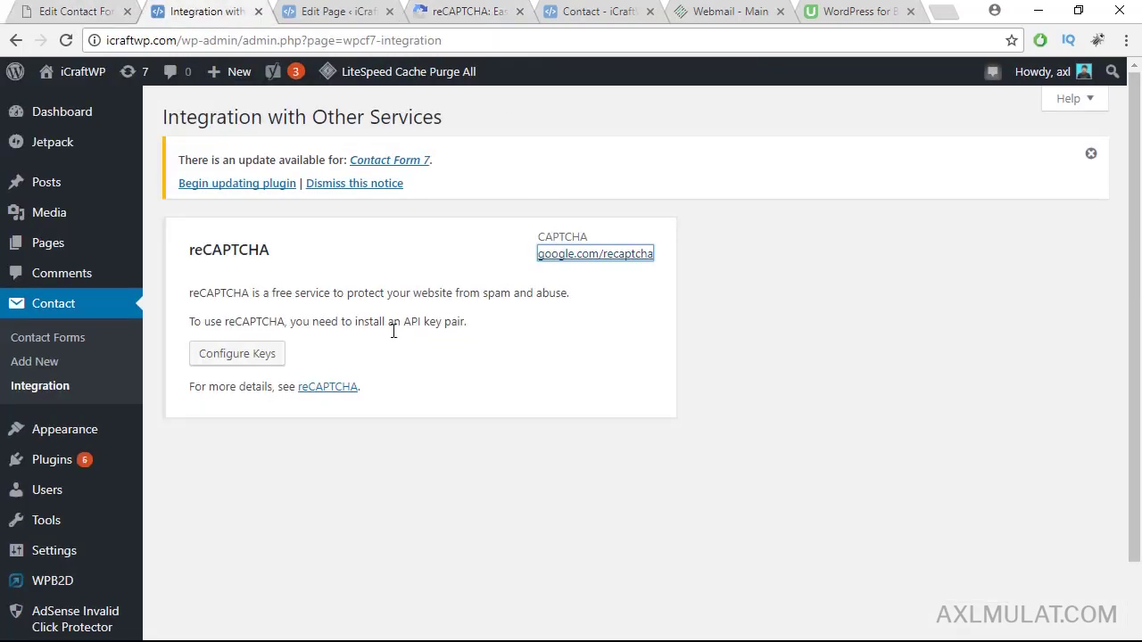
{"action": "left_click", "coordinate": [237, 355]}
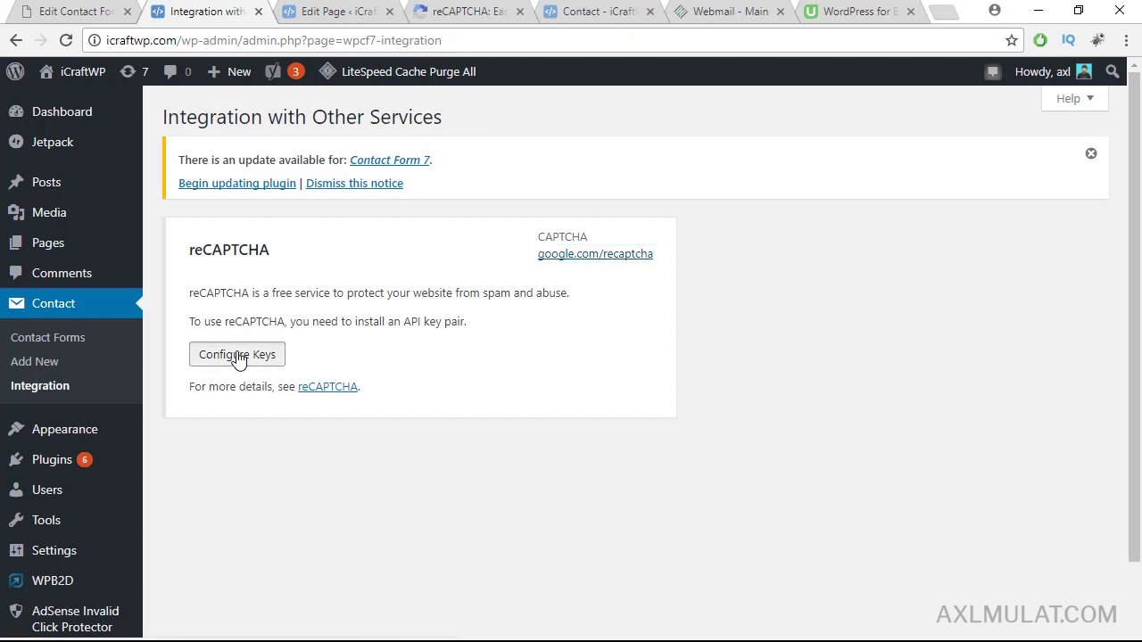
{"action": "left_click", "coordinate": [484, 326]}
{"action": "key", "text": "ctrl+v"}
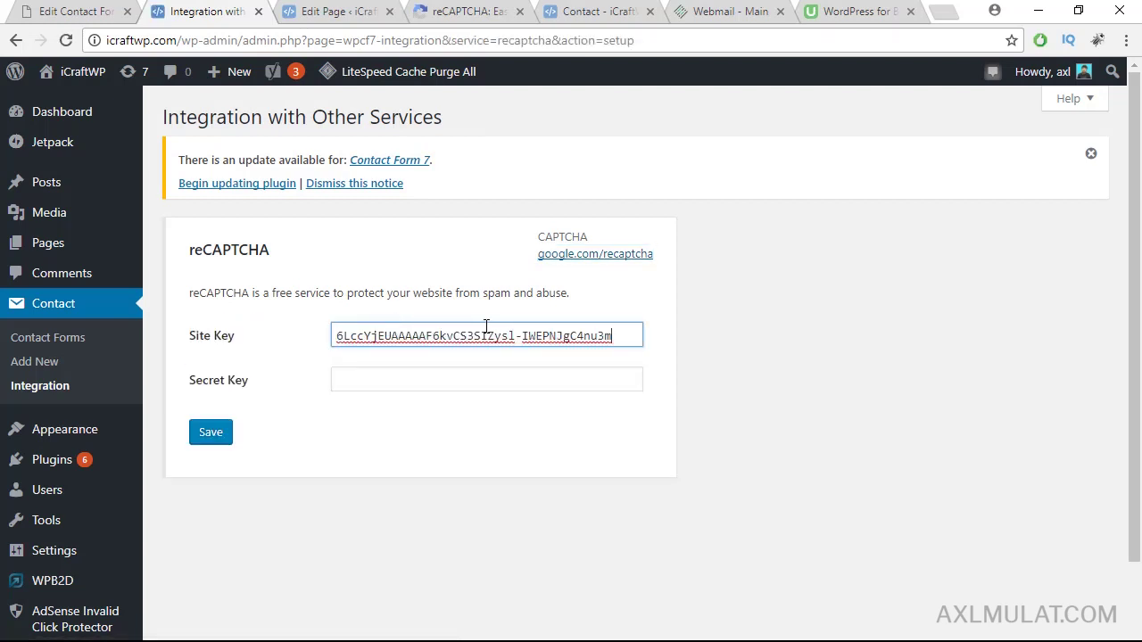
Step: Copy the secret key into the Secret Key field and save the keys
{"action": "left_click", "coordinate": [477, 11]}
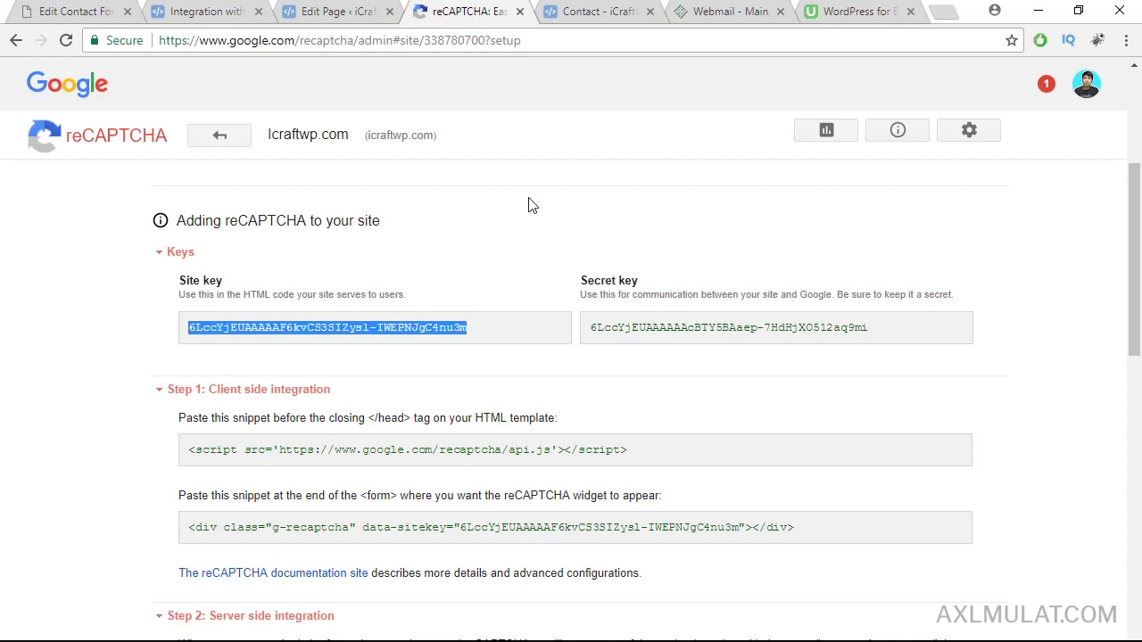
{"action": "left_click_drag", "start_coordinate": [895, 328], "coordinate": [587, 316]}
{"action": "key", "text": "ctrl+c"}
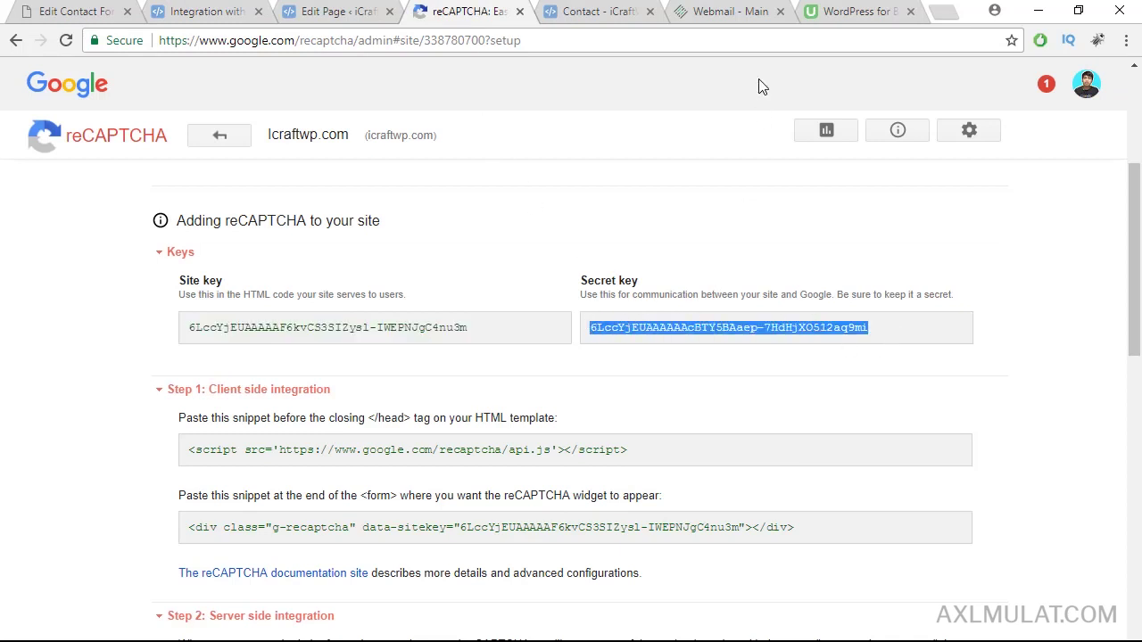
{"action": "left_click", "coordinate": [308, 10]}
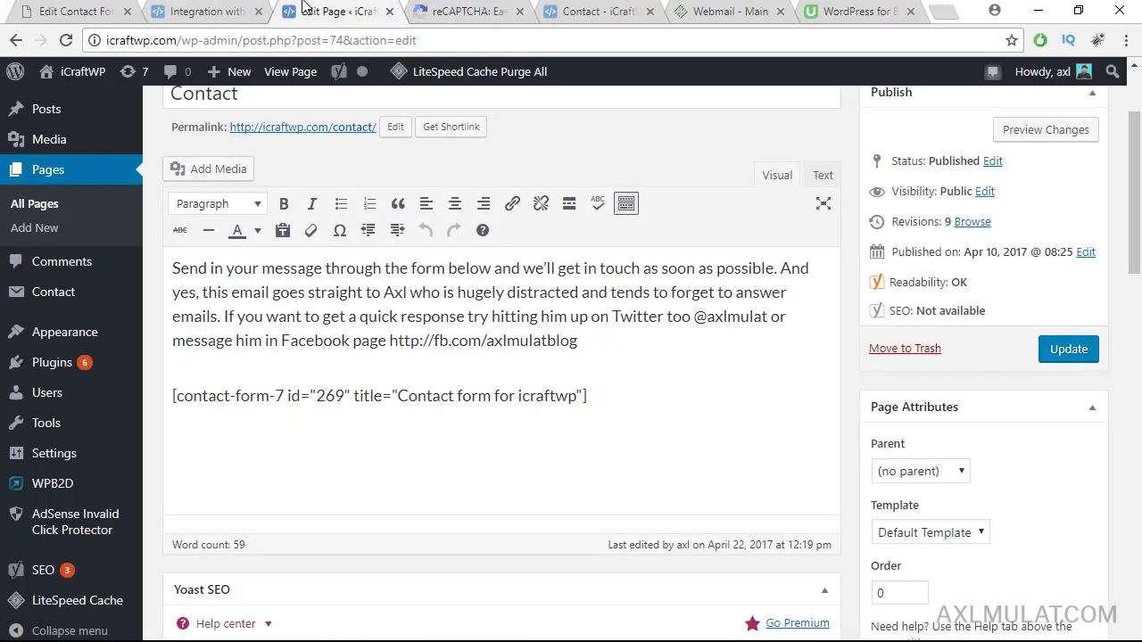
{"action": "left_click", "coordinate": [245, 9]}
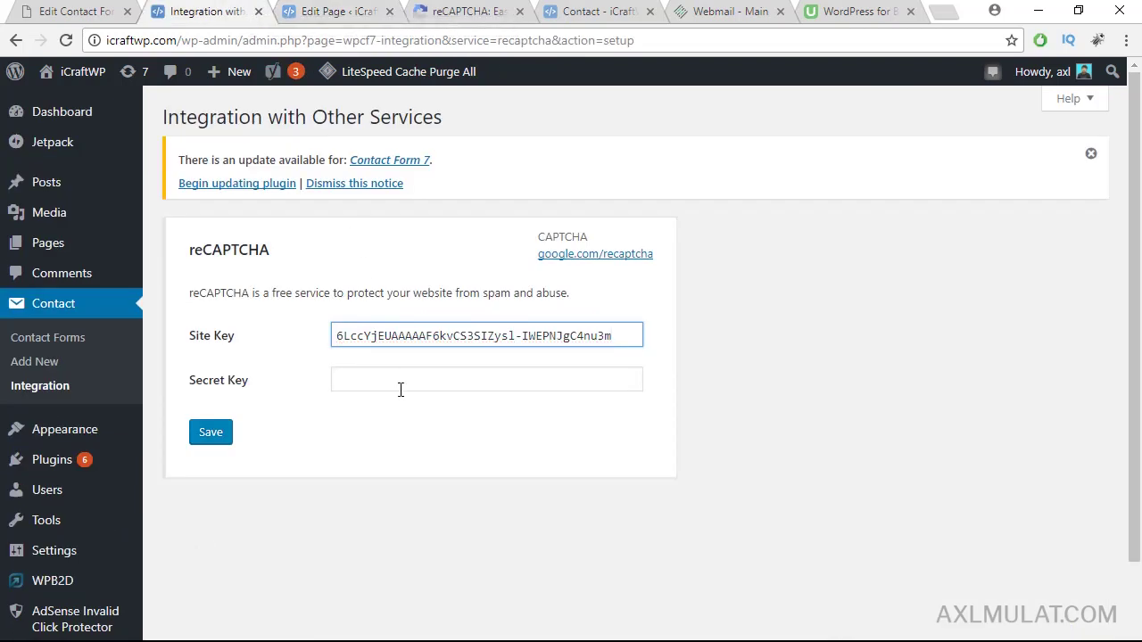
{"action": "left_click", "coordinate": [424, 376]}
{"action": "key", "text": "ctrl+v"}
{"action": "left_click", "coordinate": [210, 432]}
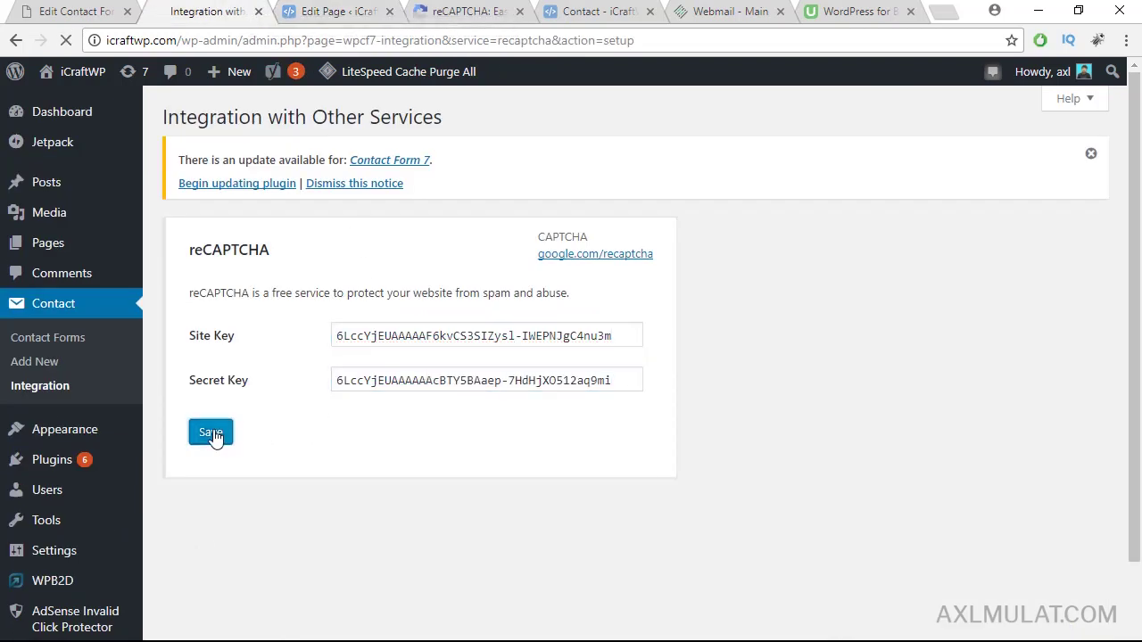
Step: Copy the client-side script snippet from the reCAPTCHA setup page
{"action": "left_click", "coordinate": [454, 13]}
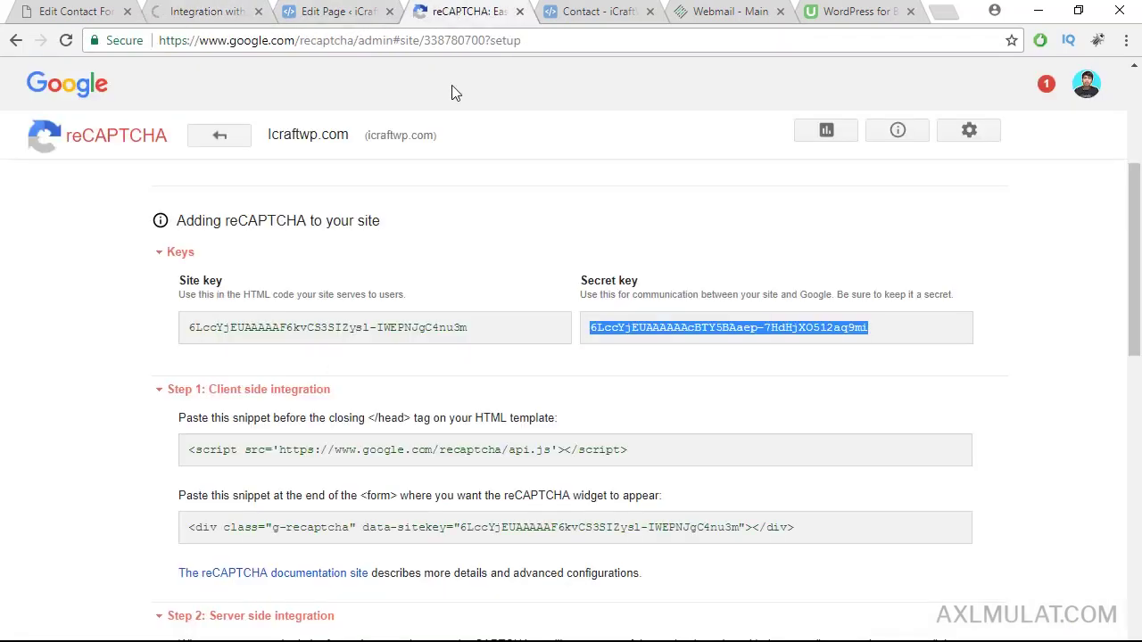
{"action": "left_click_drag", "start_coordinate": [676, 451], "coordinate": [500, 443]}
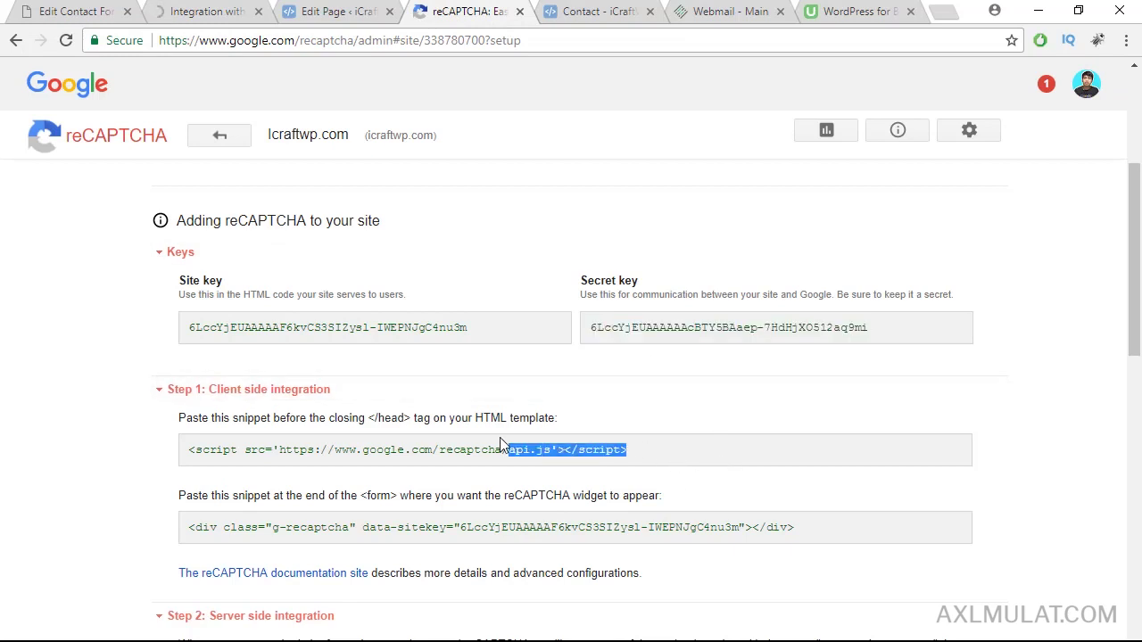
{"action": "left_click_drag", "start_coordinate": [387, 436], "coordinate": [223, 435]}
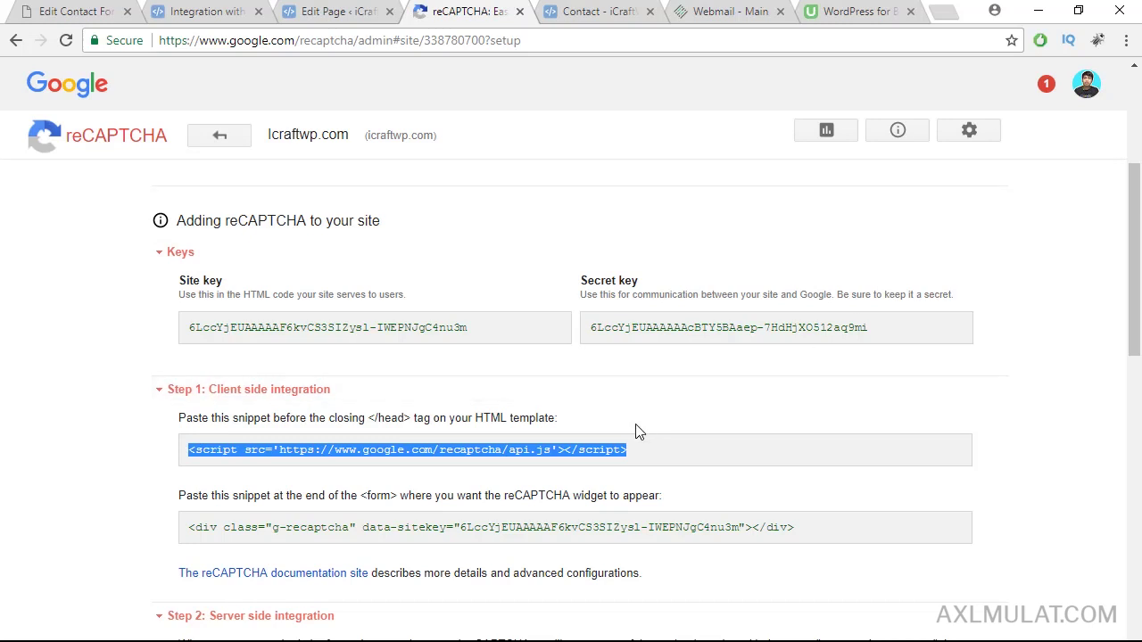
{"action": "left_click", "coordinate": [342, 11]}
{"action": "left_click", "coordinate": [214, 11]}
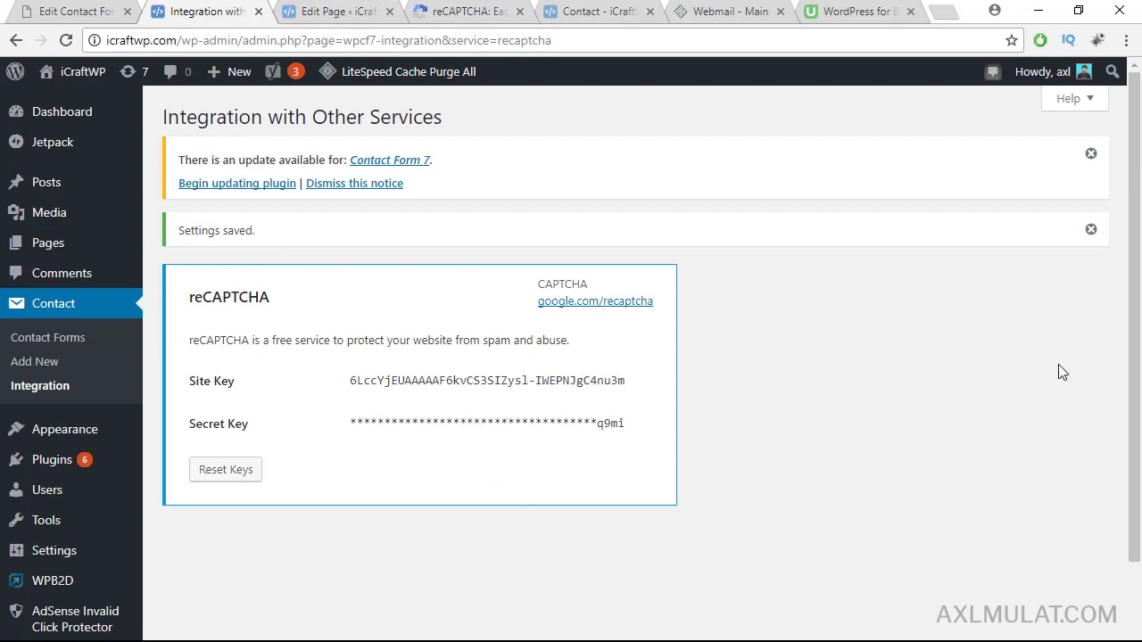
Step: Open Appearance > Editor in a new tab, showing the JustWrite Child Theme style.css
{"action": "left_click_drag", "start_coordinate": [1139, 279], "coordinate": [1139, 304]}
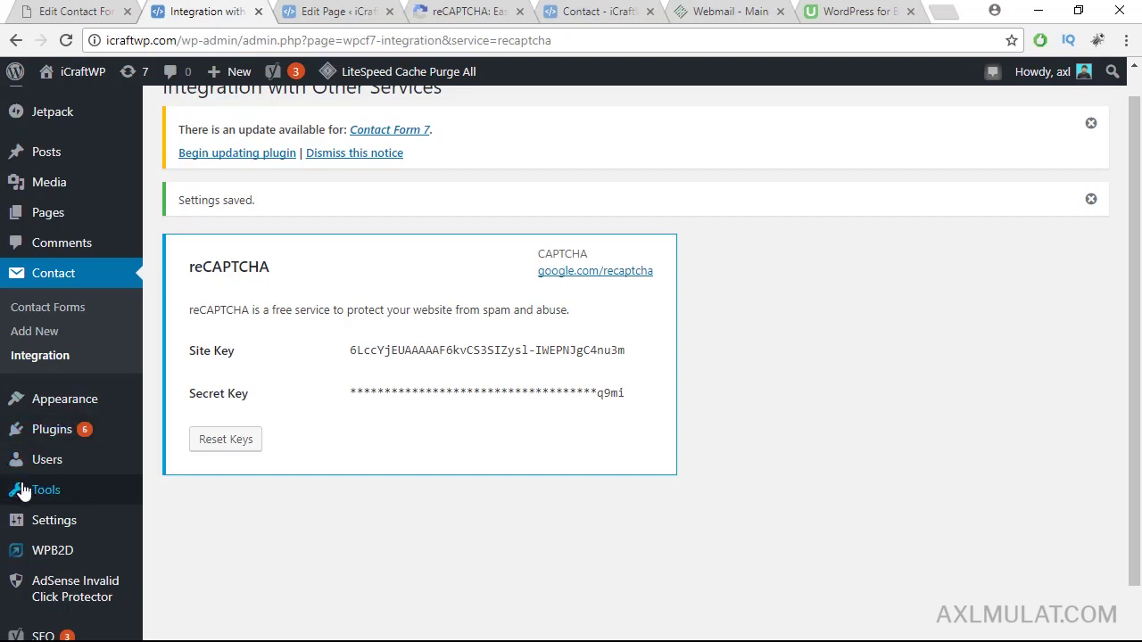
{"action": "mouse_move", "coordinate": [67, 402]}
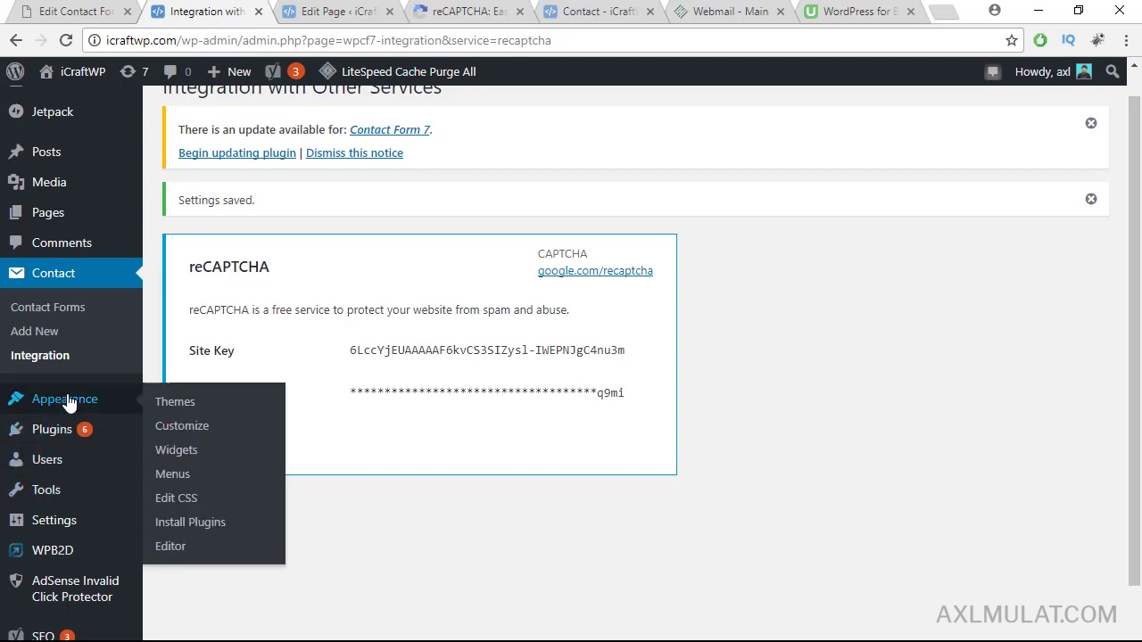
{"action": "middle_click", "coordinate": [176, 547]}
Step: Open the child theme's header.php and search for </head>
{"action": "left_click", "coordinate": [290, 9]}
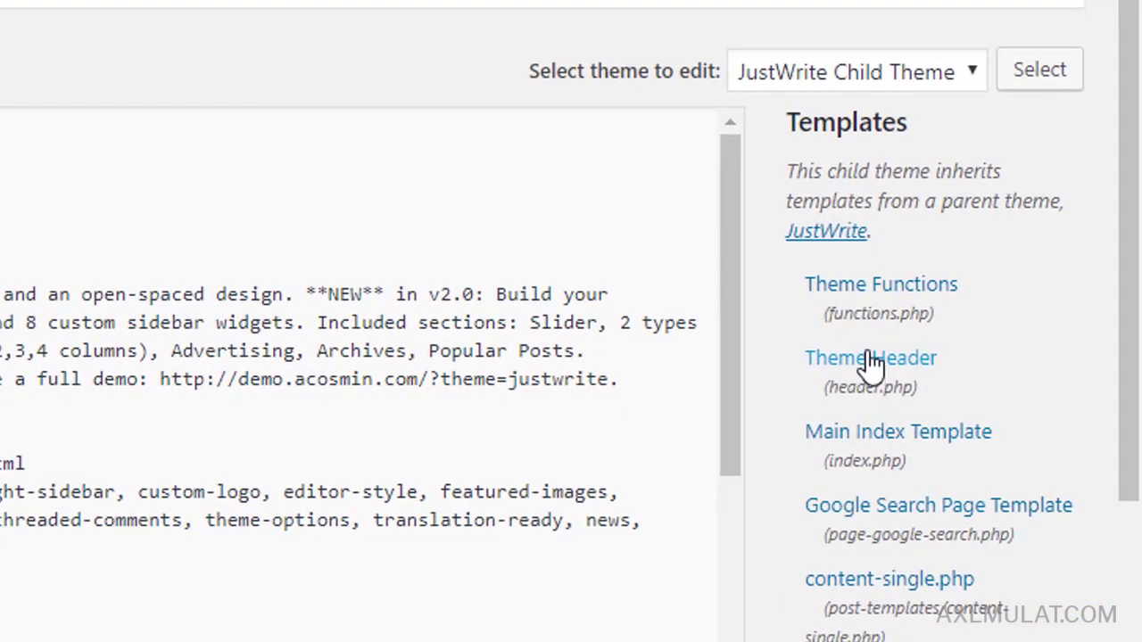
{"action": "left_click", "coordinate": [870, 364]}
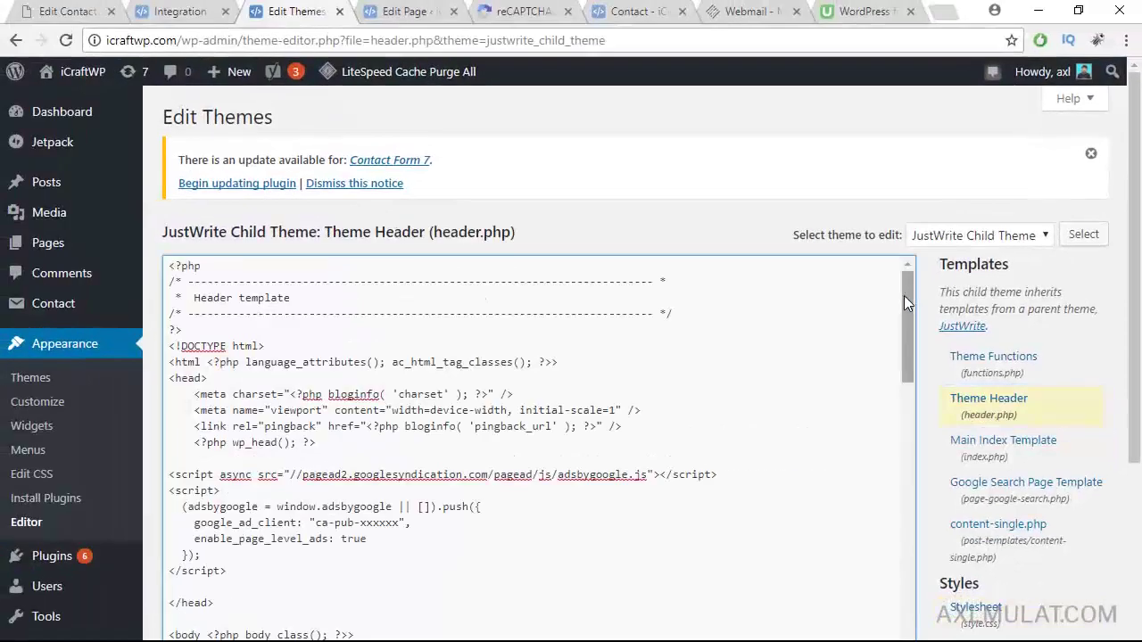
{"action": "left_click", "coordinate": [843, 360]}
{"action": "key", "text": "ctrl+f"}
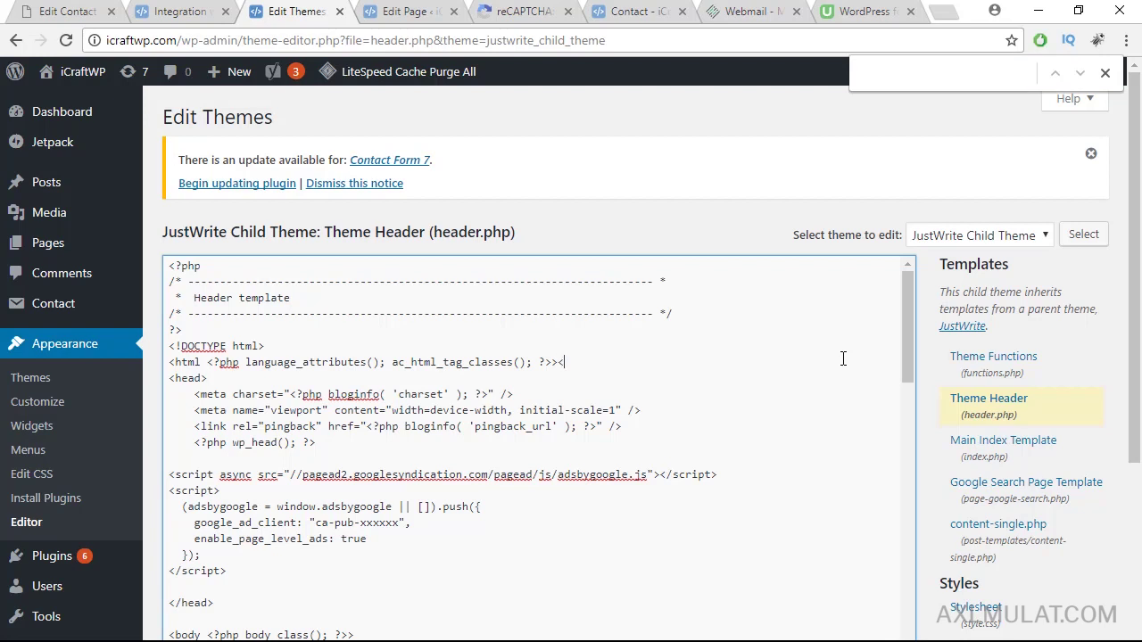
{"action": "left_click", "coordinate": [951, 68]}
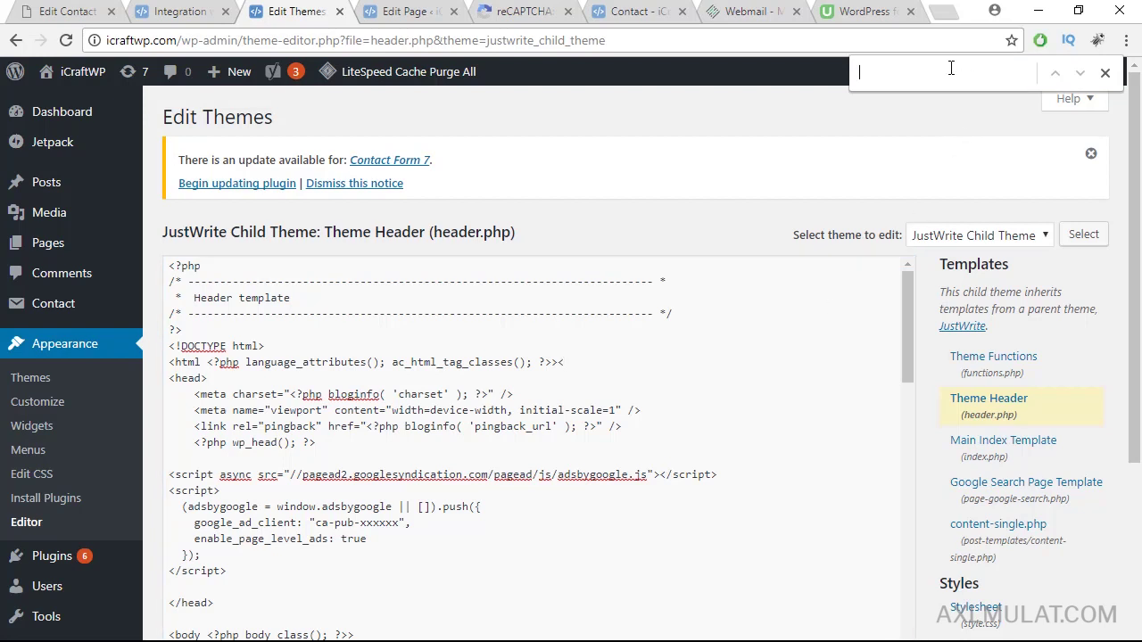
{"action": "type", "text": "</he"}
Step: Paste the reCAPTCHA api.js script line above </head> and update header.php
{"action": "left_click", "coordinate": [236, 576]}
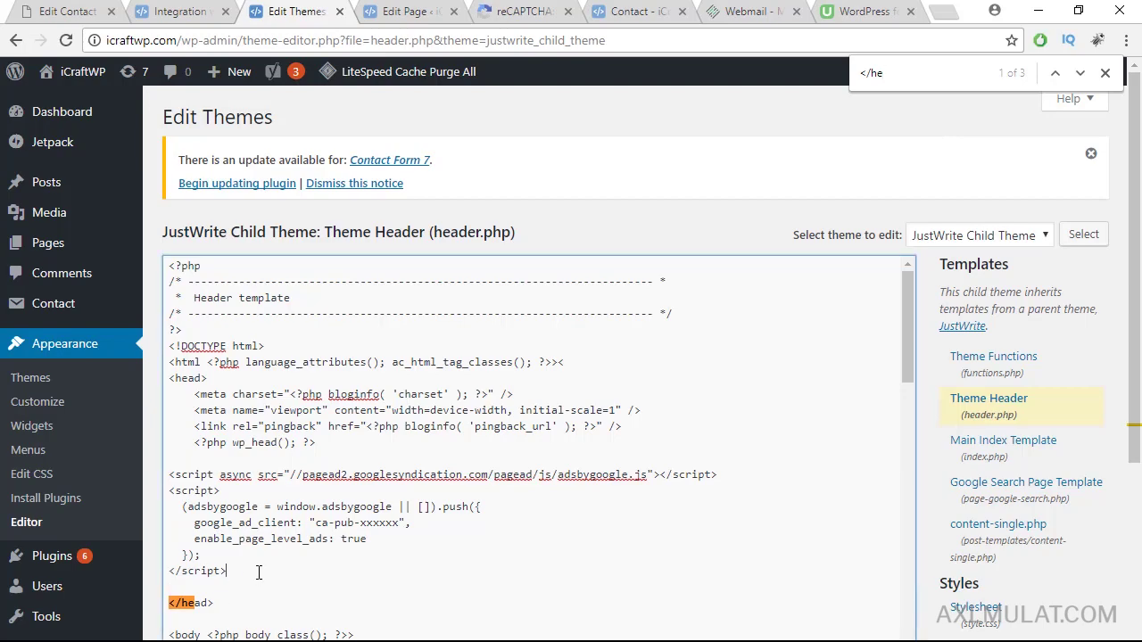
{"action": "key", "text": "Return"}
{"action": "key", "text": "Return"}
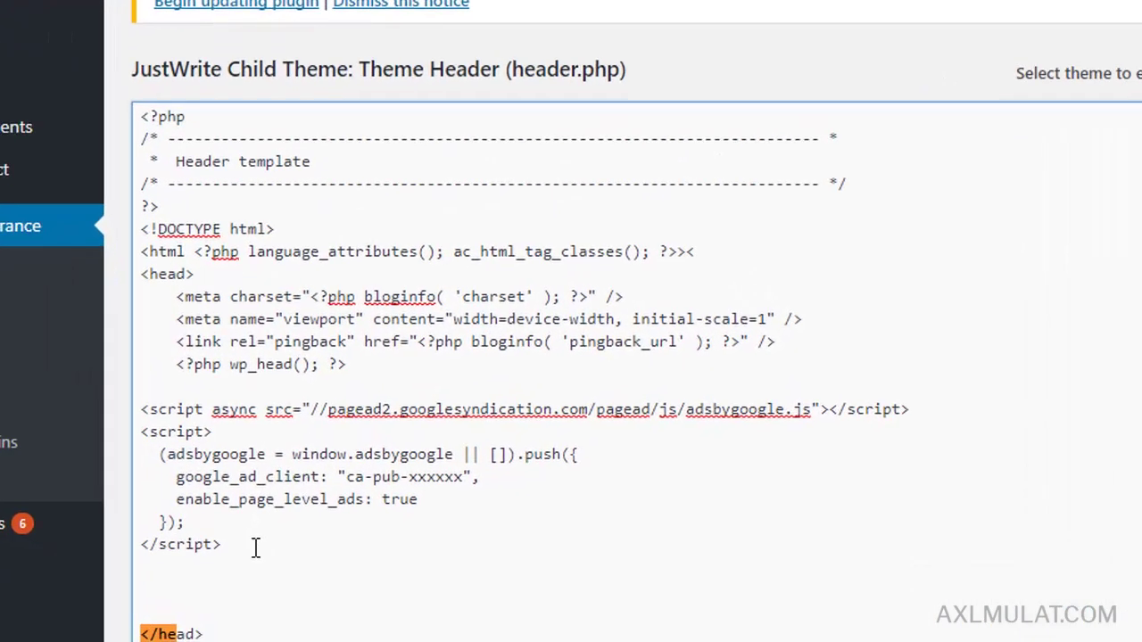
{"action": "scroll", "coordinate": [1037, 222], "scroll_direction": "down", "scroll_amount": 1}
{"action": "type", "text": "<script src='https://www.google.com/recaptcha/api.js'></script>"}
{"action": "key", "text": "Return"}
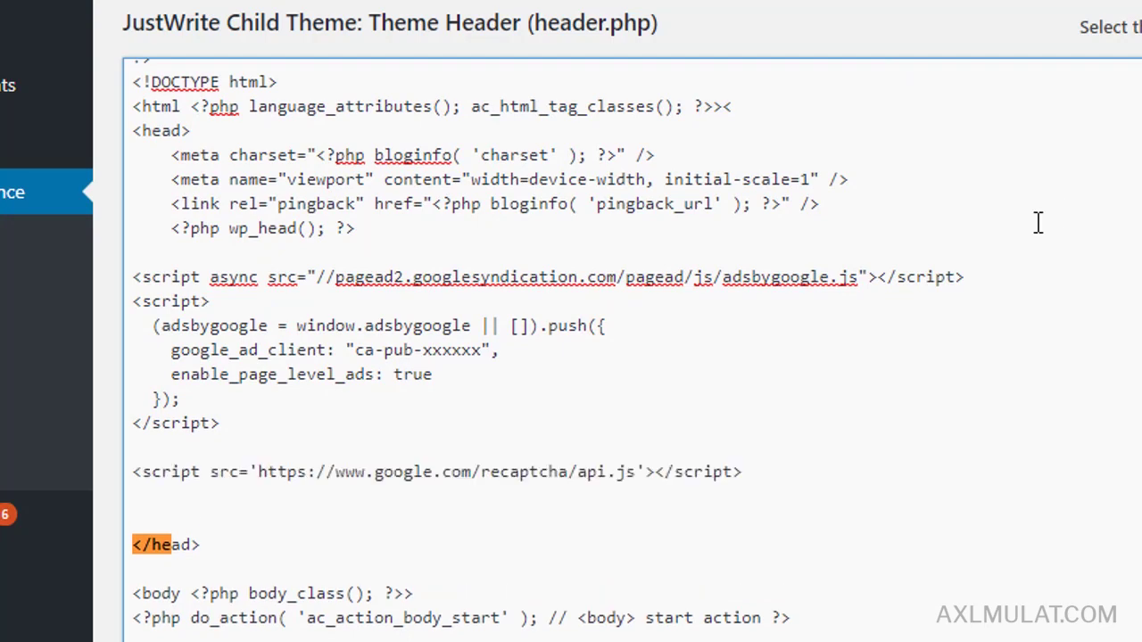
{"action": "scroll", "coordinate": [571, 357], "scroll_direction": "down", "scroll_amount": 5}
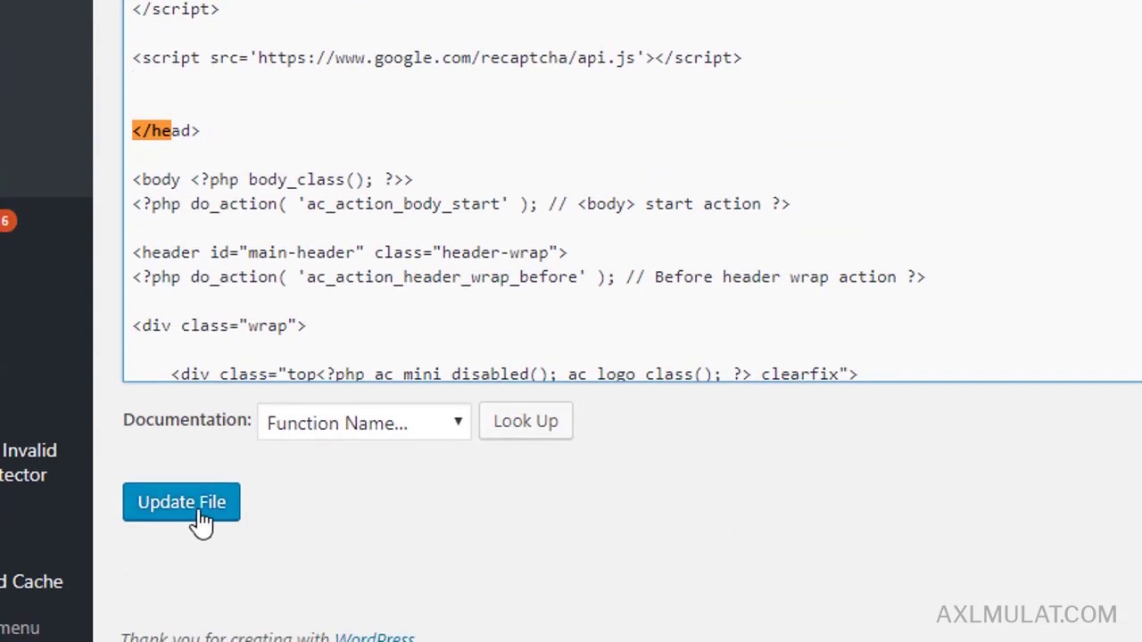
{"action": "left_click", "coordinate": [201, 518]}
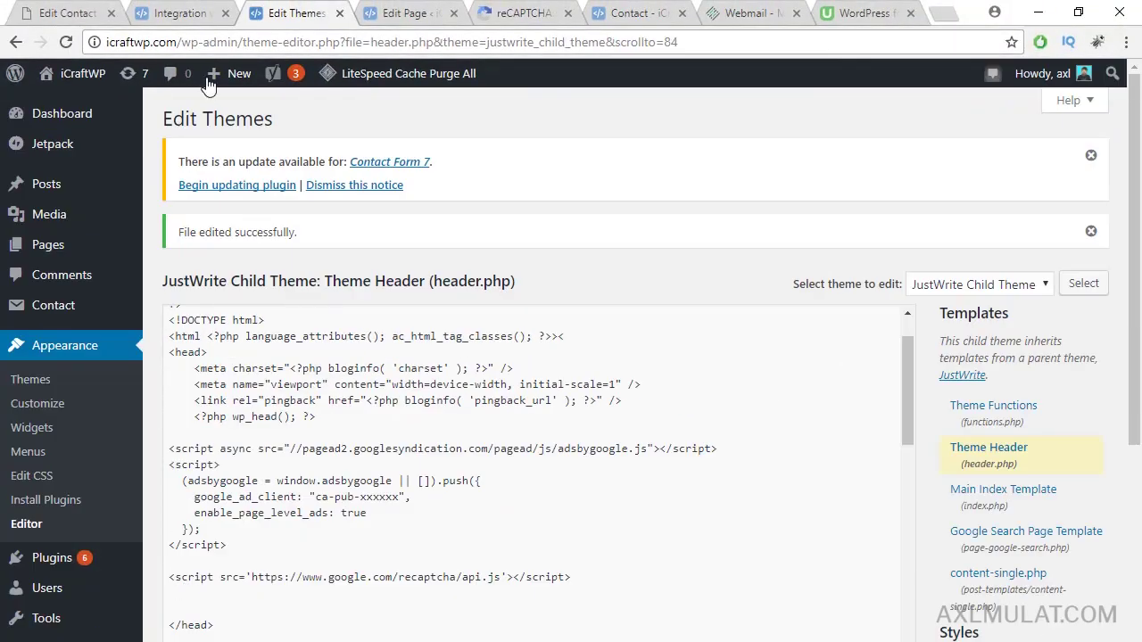
{"action": "left_click", "coordinate": [183, 12]}
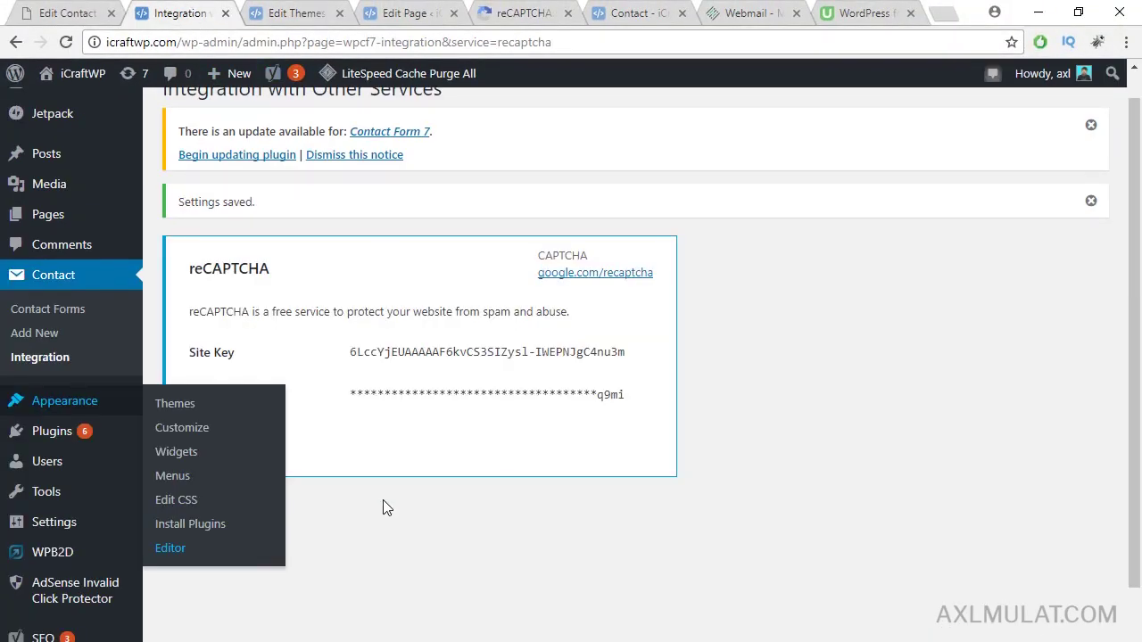
Step: Open the icraftwp contact form and insert a [recaptcha] tag after the message field
{"action": "left_click", "coordinate": [72, 318]}
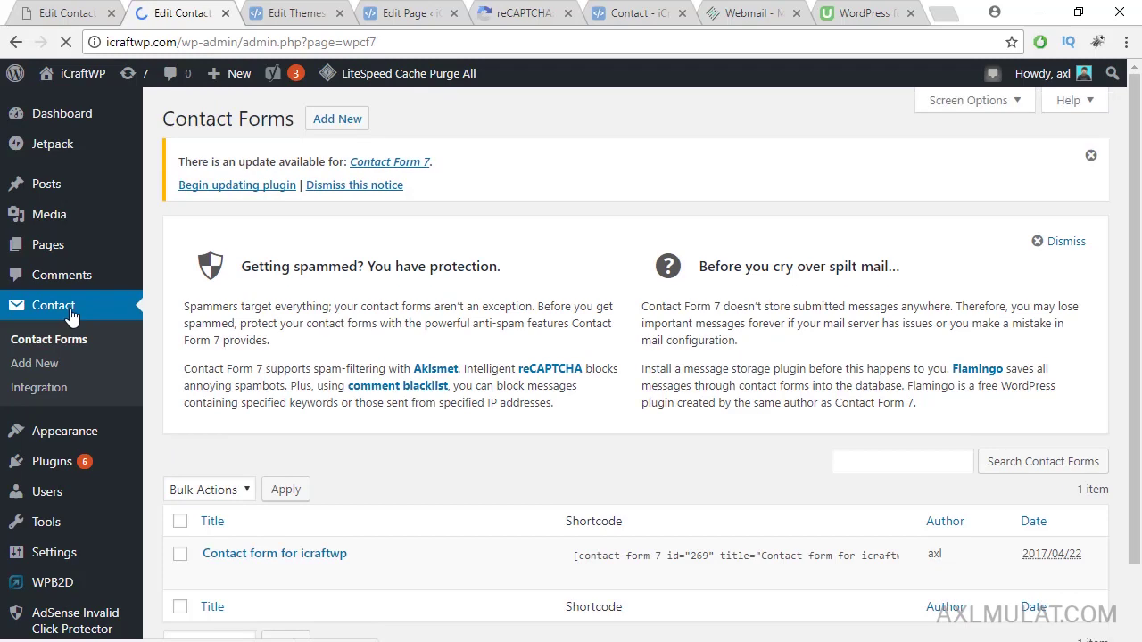
{"action": "scroll", "coordinate": [1138, 312], "scroll_direction": "down", "scroll_amount": 1}
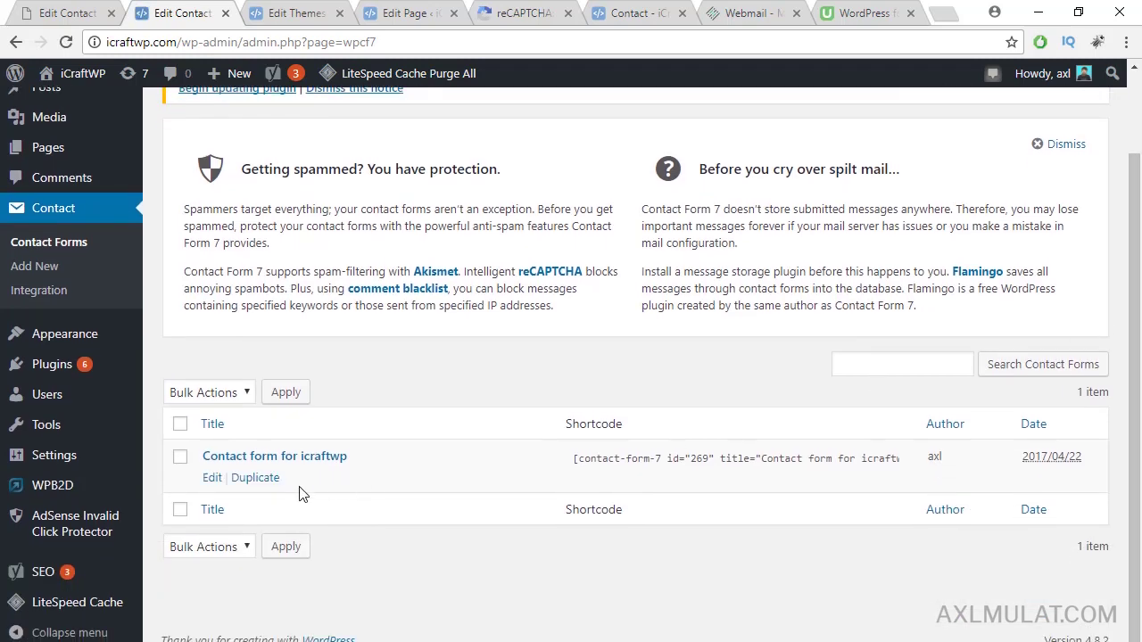
{"action": "left_click", "coordinate": [212, 478]}
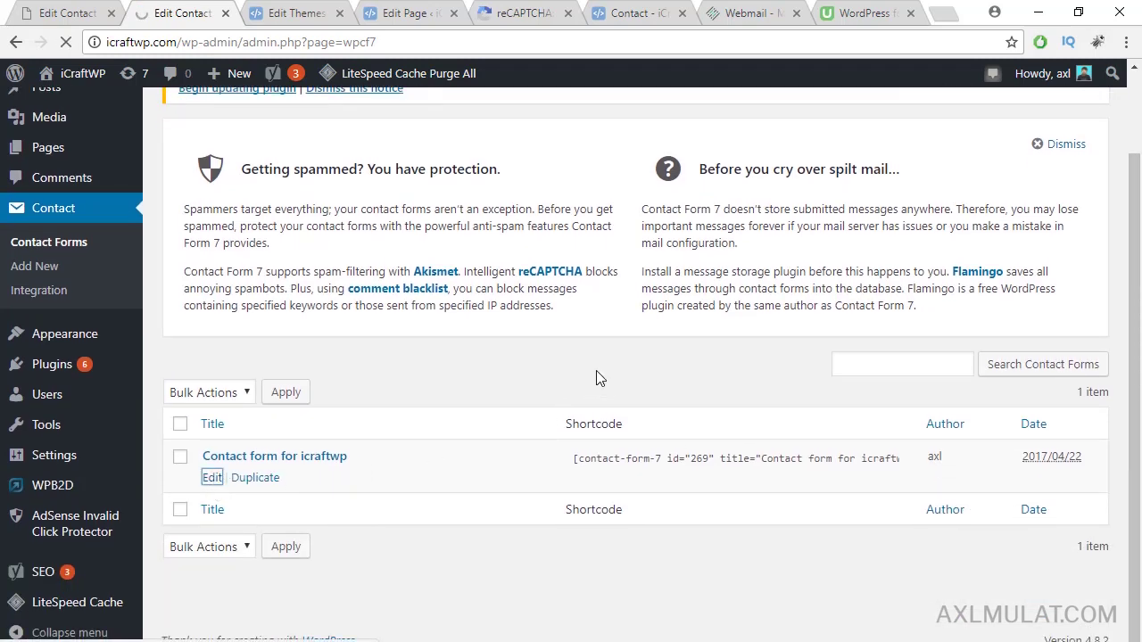
{"action": "scroll", "coordinate": [484, 438], "scroll_direction": "down", "scroll_amount": 2}
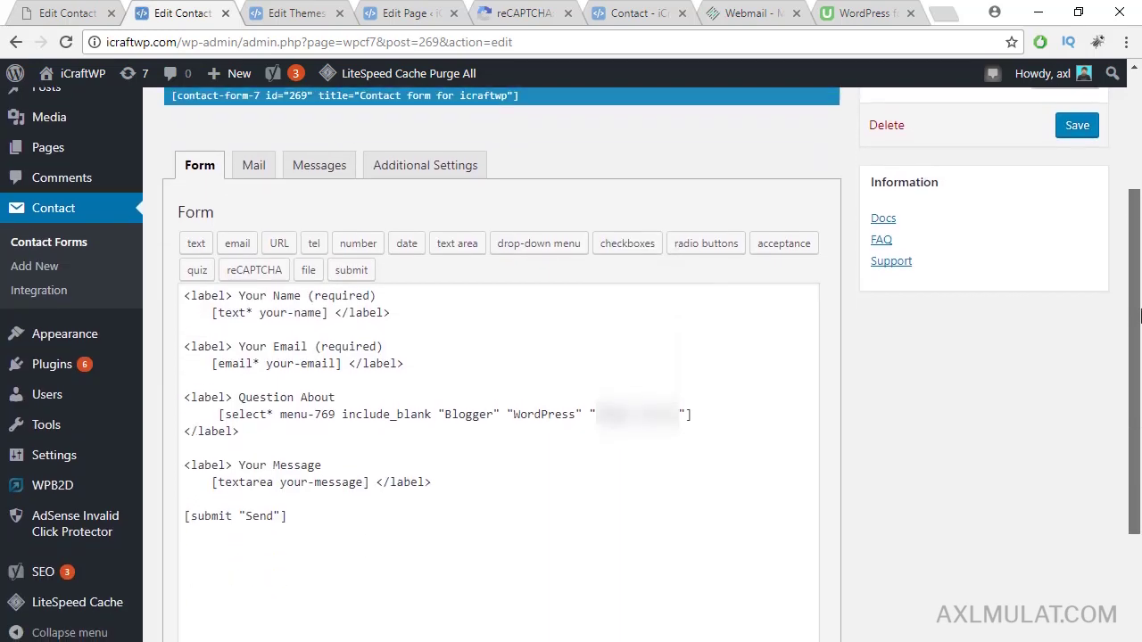
{"action": "left_click", "coordinate": [444, 460]}
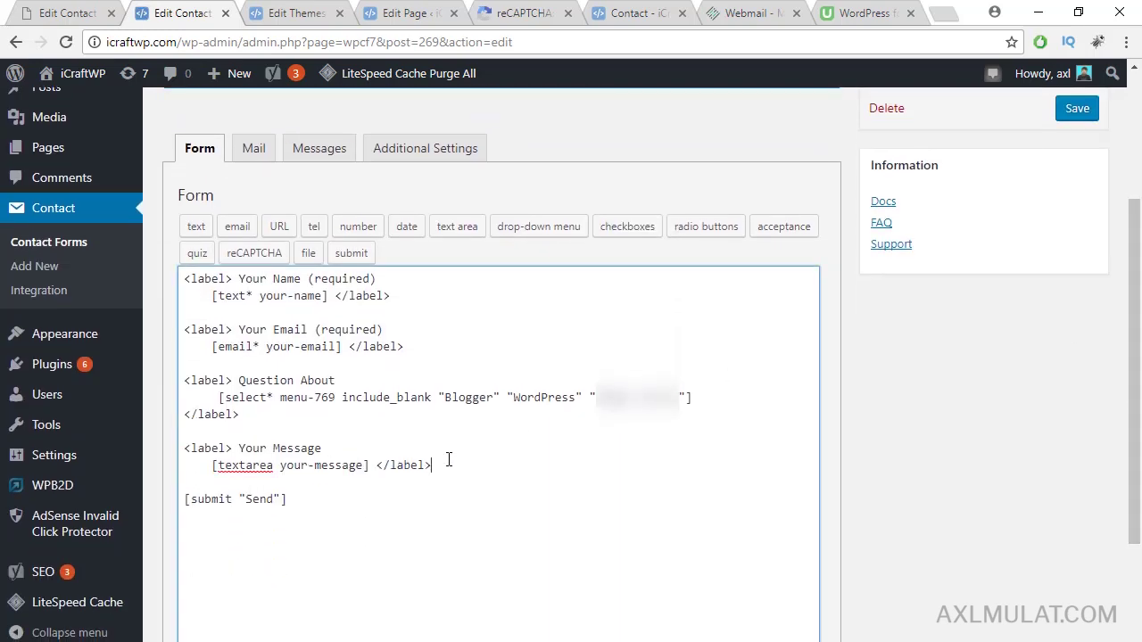
{"action": "key", "text": "Return"}
{"action": "key", "text": "Return"}
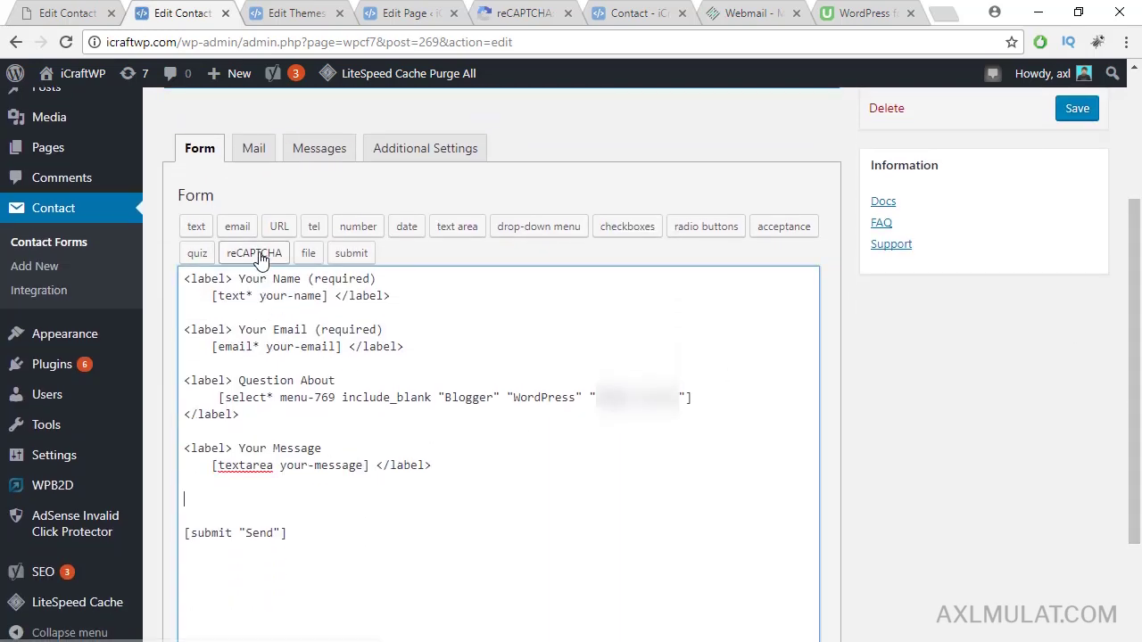
{"action": "left_click", "coordinate": [254, 253]}
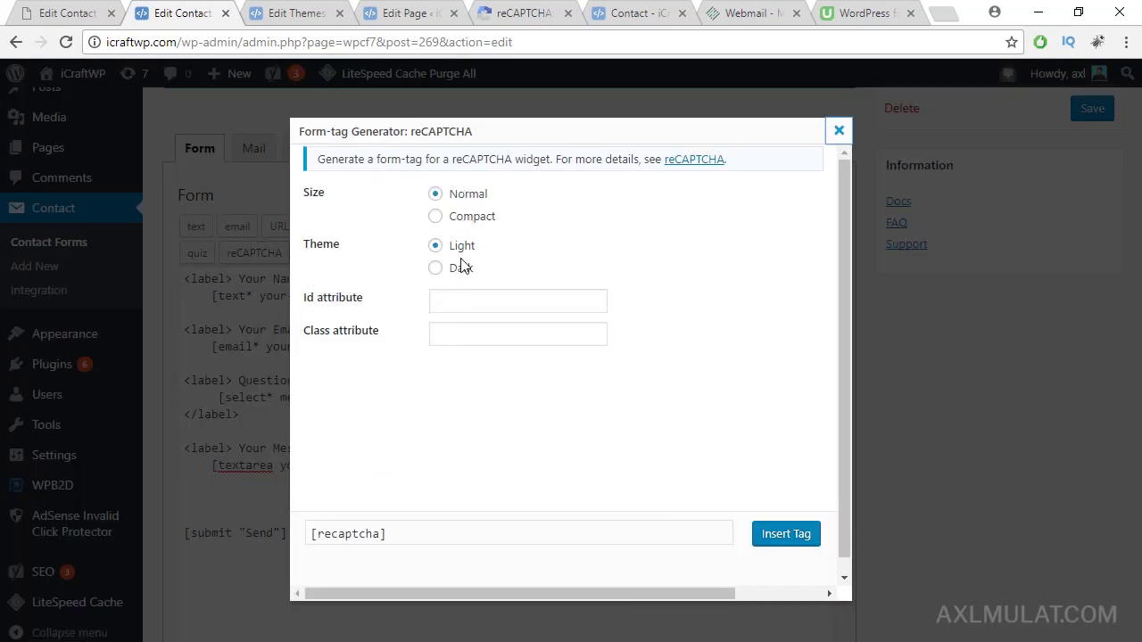
{"action": "left_click", "coordinate": [789, 539]}
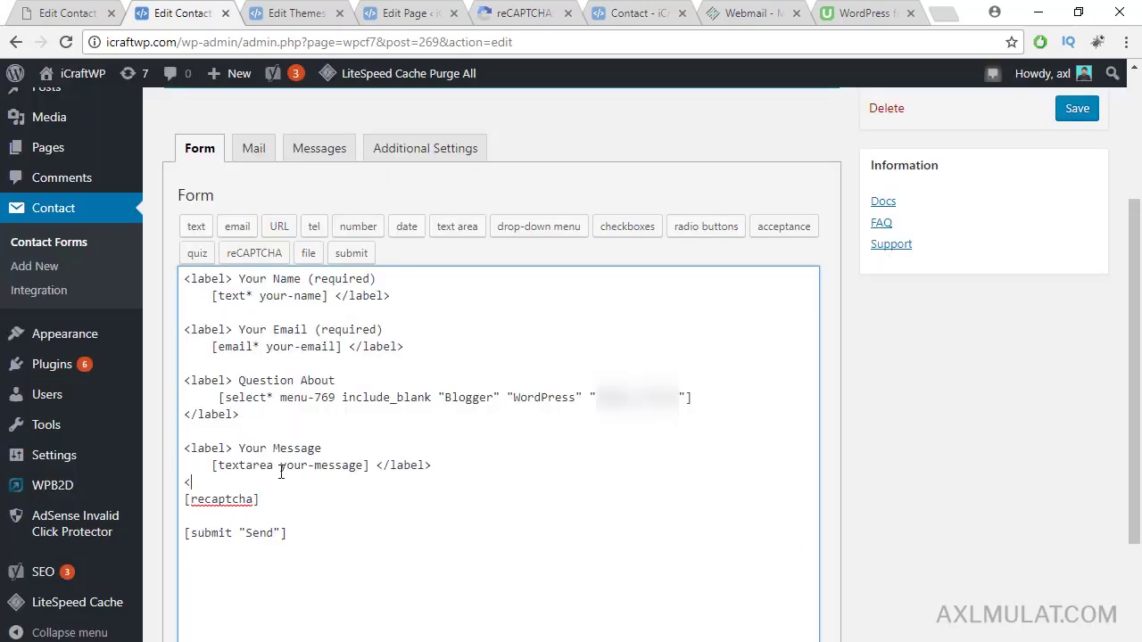
Step: Add <br /> lines above and below [recaptcha] and save the form
{"action": "type", "text": "br />"}
{"action": "key", "text": "Home"}
{"action": "key", "text": "Return"}
{"action": "left_click_drag", "start_coordinate": [225, 499], "coordinate": [180, 502]}
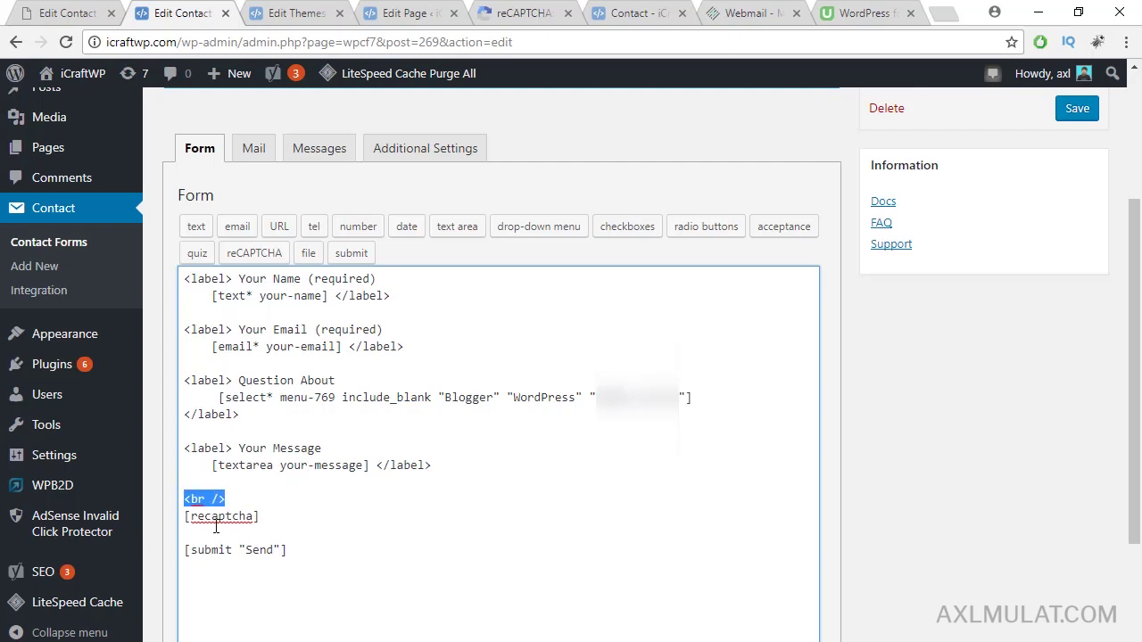
{"action": "key", "text": "ctrl+c"}
{"action": "left_click", "coordinate": [215, 527]}
{"action": "key", "text": "ctrl+v"}
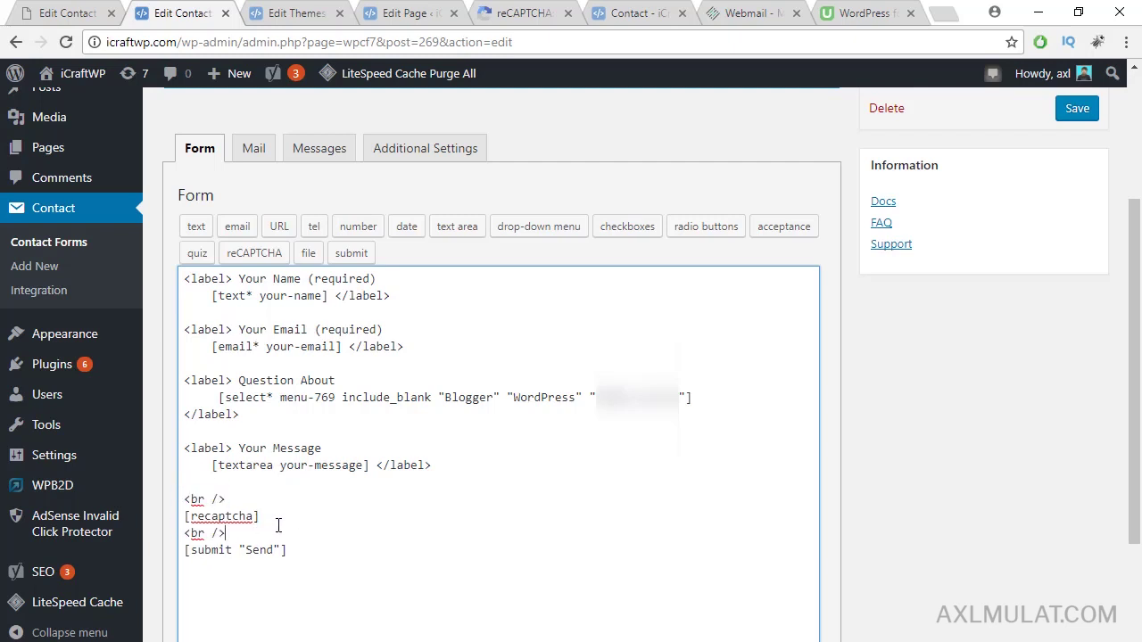
{"action": "key", "text": "Return"}
{"action": "scroll", "coordinate": [1135, 357], "scroll_direction": "up", "scroll_amount": 2}
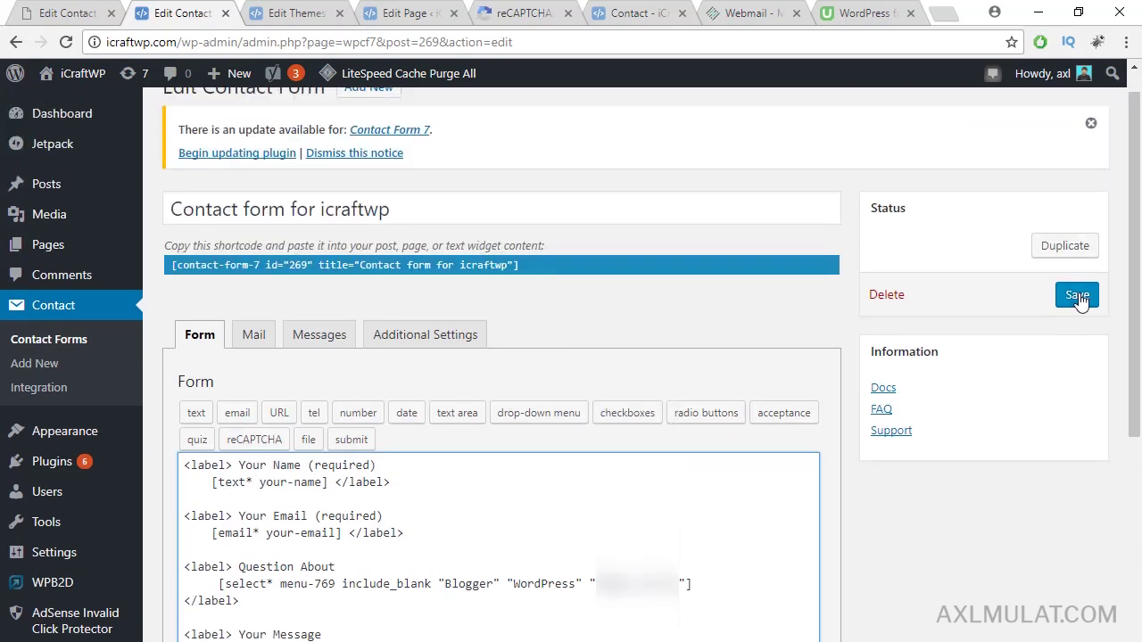
{"action": "left_click", "coordinate": [1078, 296]}
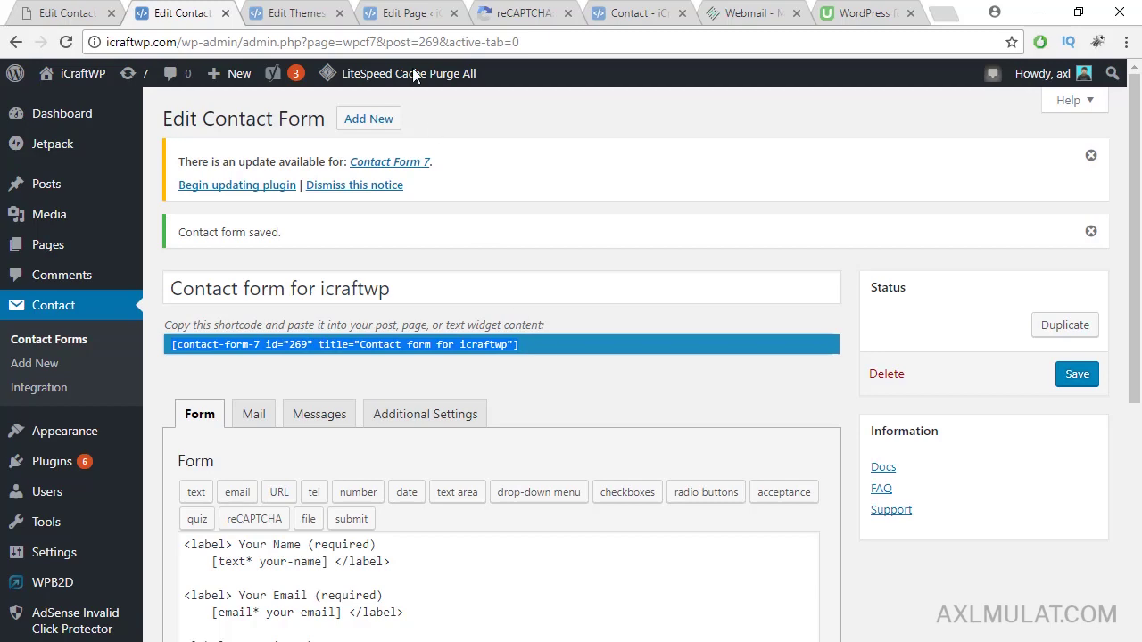
Step: Reload the live Contact page and scroll to the 'I'm not a robot' check above Send
{"action": "left_click", "coordinate": [408, 12]}
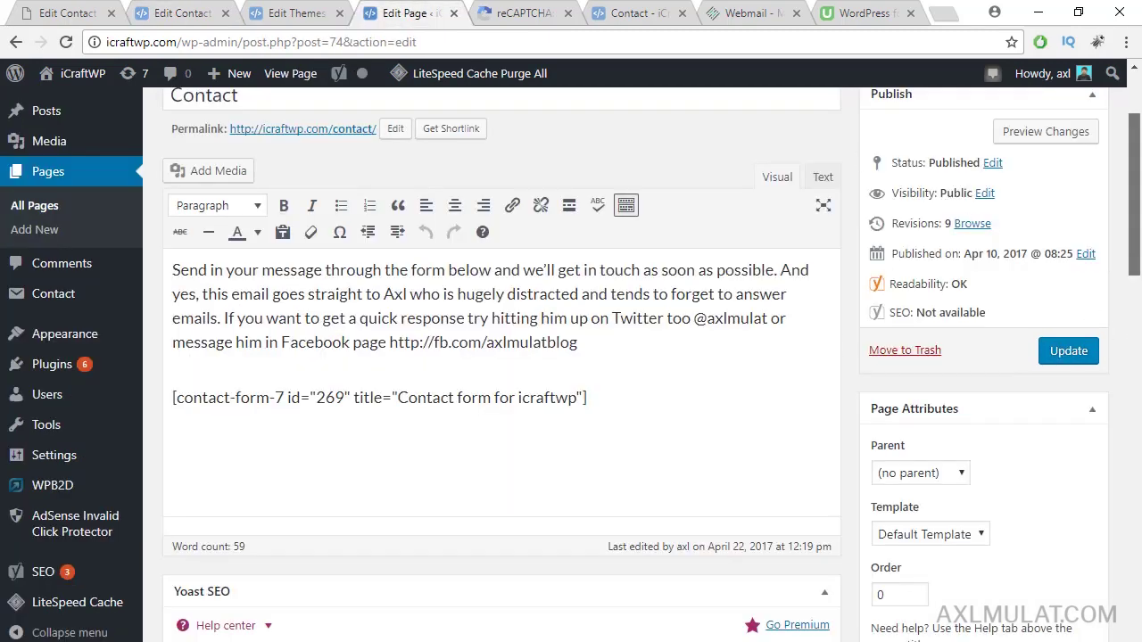
{"action": "scroll", "coordinate": [1133, 346], "scroll_direction": "up", "scroll_amount": 1}
{"action": "left_click_drag", "start_coordinate": [616, 506], "coordinate": [172, 505]}
{"action": "left_click", "coordinate": [609, 11]}
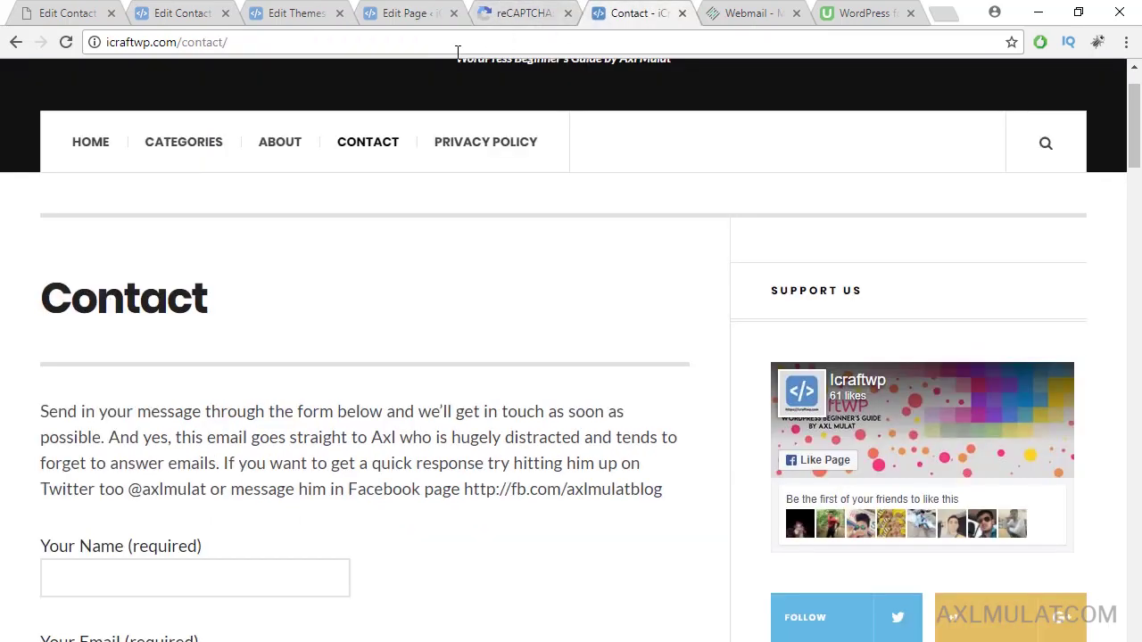
{"action": "left_click", "coordinate": [406, 48]}
{"action": "key", "text": "Return"}
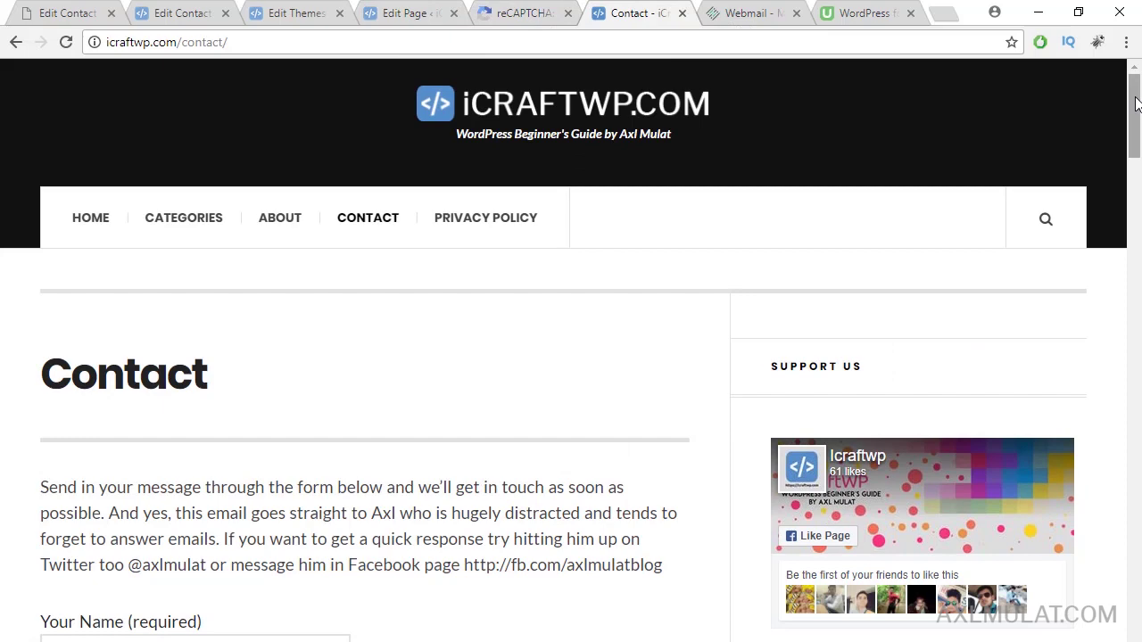
{"action": "left_click_drag", "start_coordinate": [1136, 105], "coordinate": [1138, 200]}
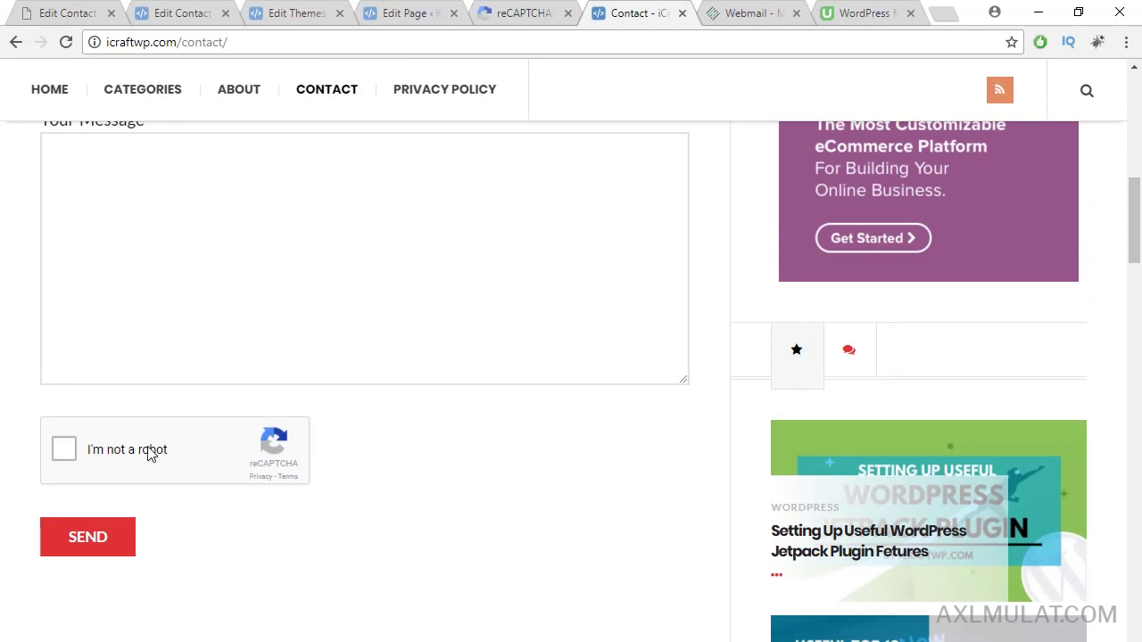
{"action": "left_click_drag", "start_coordinate": [1137, 241], "coordinate": [1138, 202]}
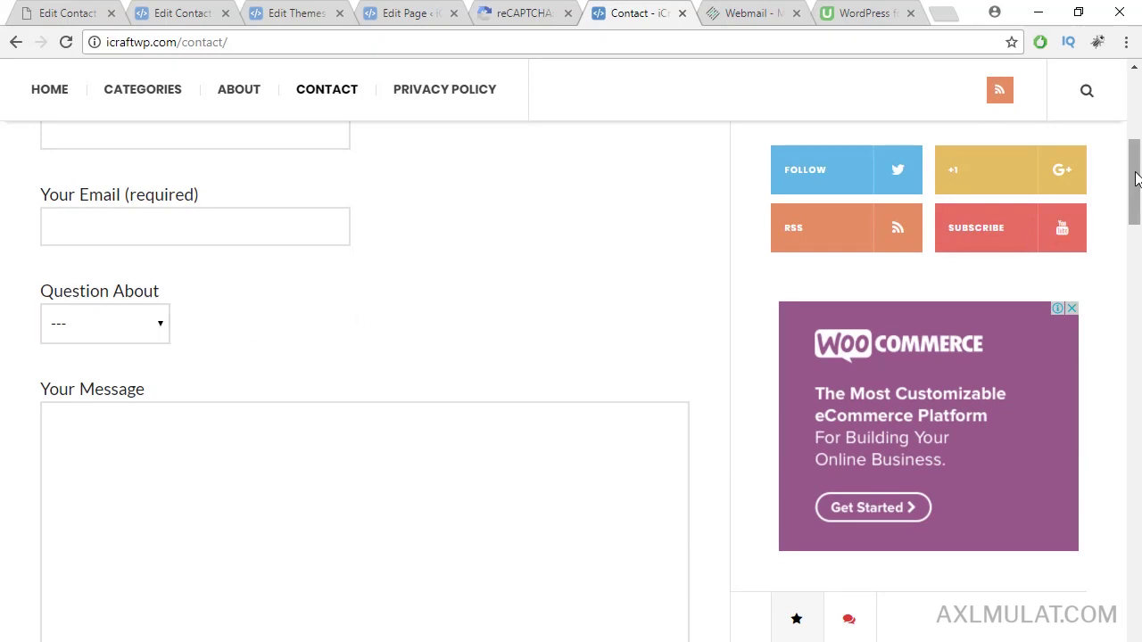
{"action": "left_click_drag", "start_coordinate": [1137, 171], "coordinate": [1137, 198]}
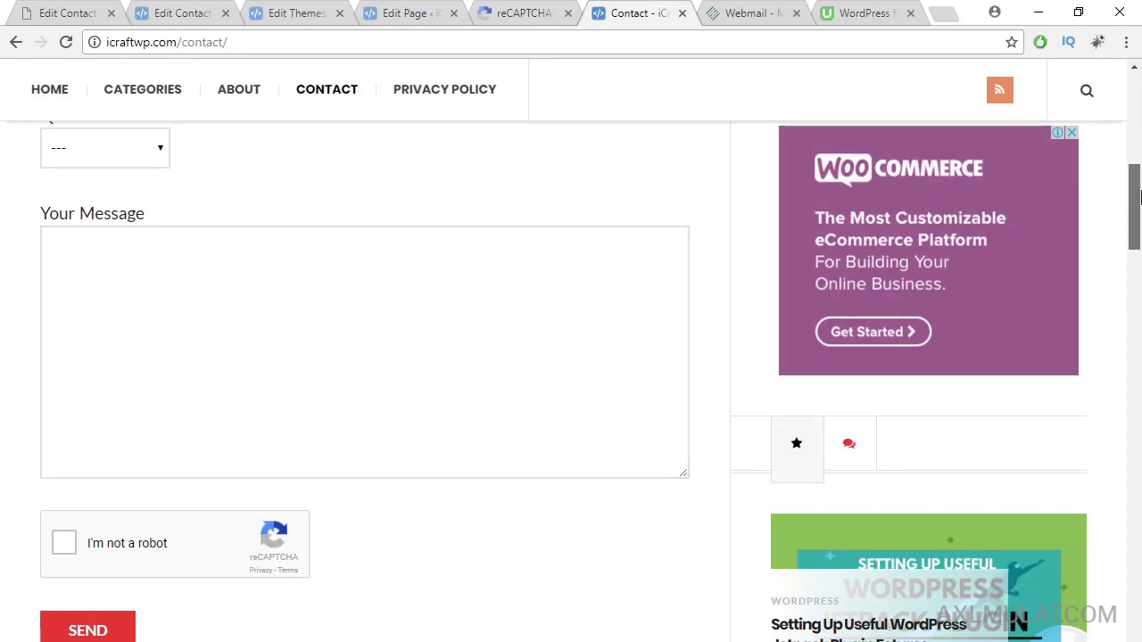
{"action": "left_click_drag", "start_coordinate": [1138, 207], "coordinate": [1137, 132]}
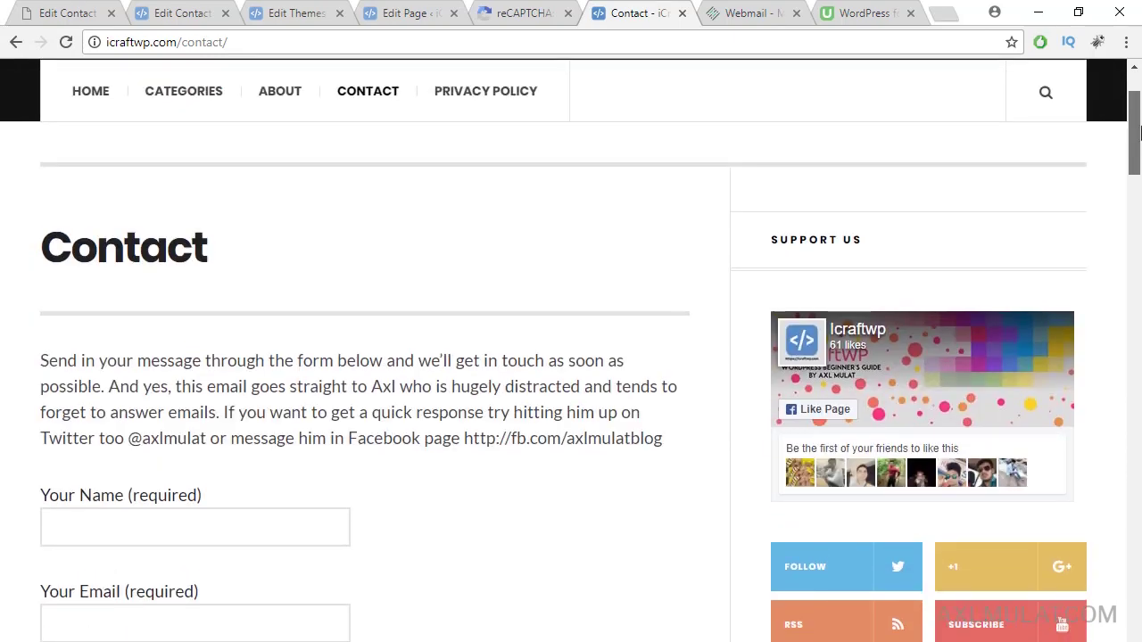
Step: Enter the sender's name and choose the suggested e-mail address in the contact form
{"action": "left_click", "coordinate": [189, 513]}
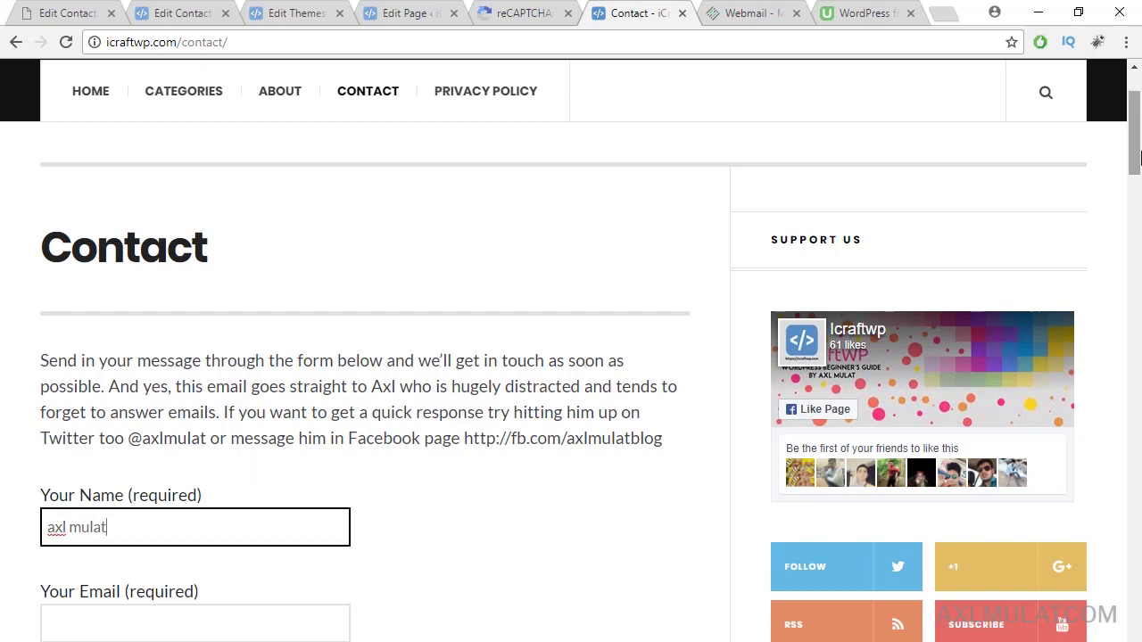
{"action": "scroll", "coordinate": [395, 321], "scroll_direction": "down", "scroll_amount": 3}
{"action": "left_click", "coordinate": [218, 366]}
{"action": "type", "text": "co"}
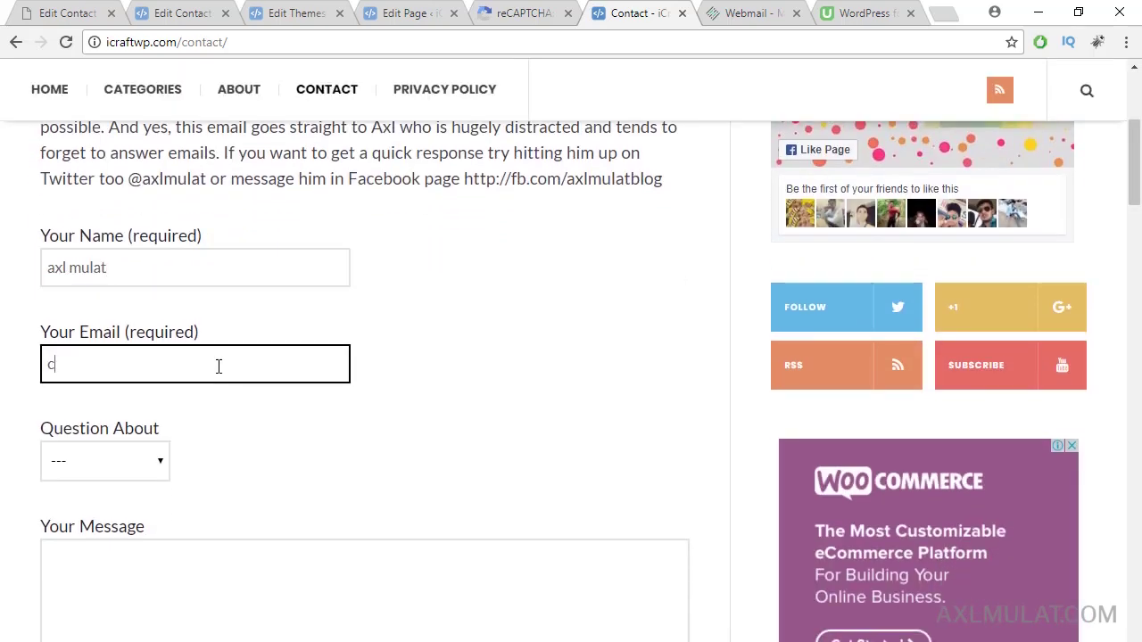
{"action": "left_click", "coordinate": [178, 395]}
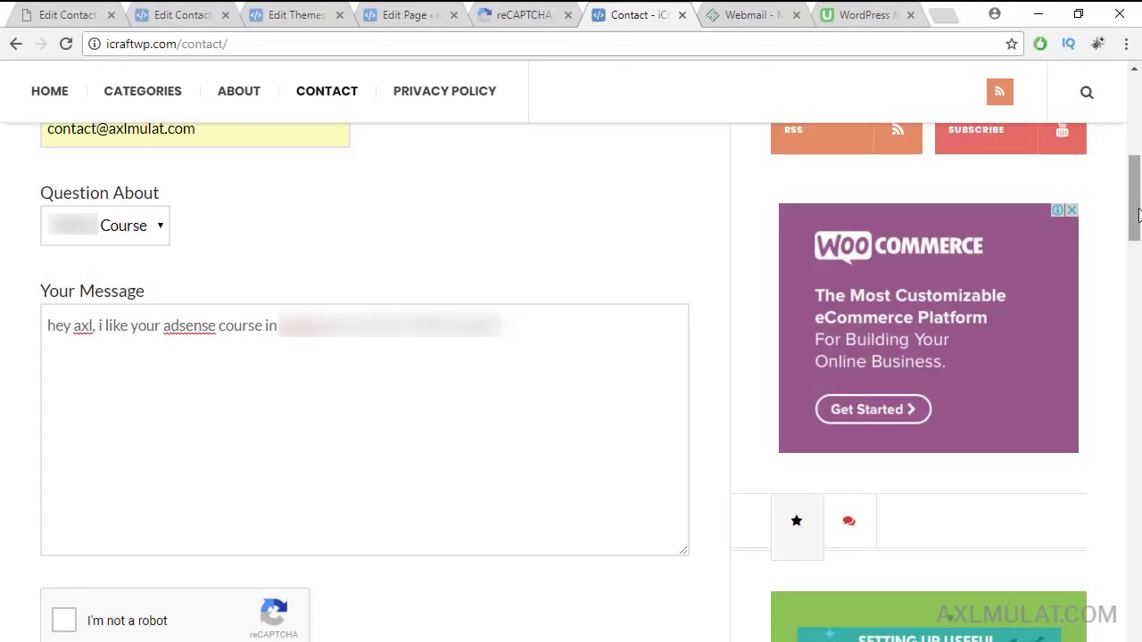
Step: Pass the reCAPTCHA 'I'm not a robot' check and send the test message
{"action": "scroll", "coordinate": [502, 377], "scroll_direction": "down", "scroll_amount": 3}
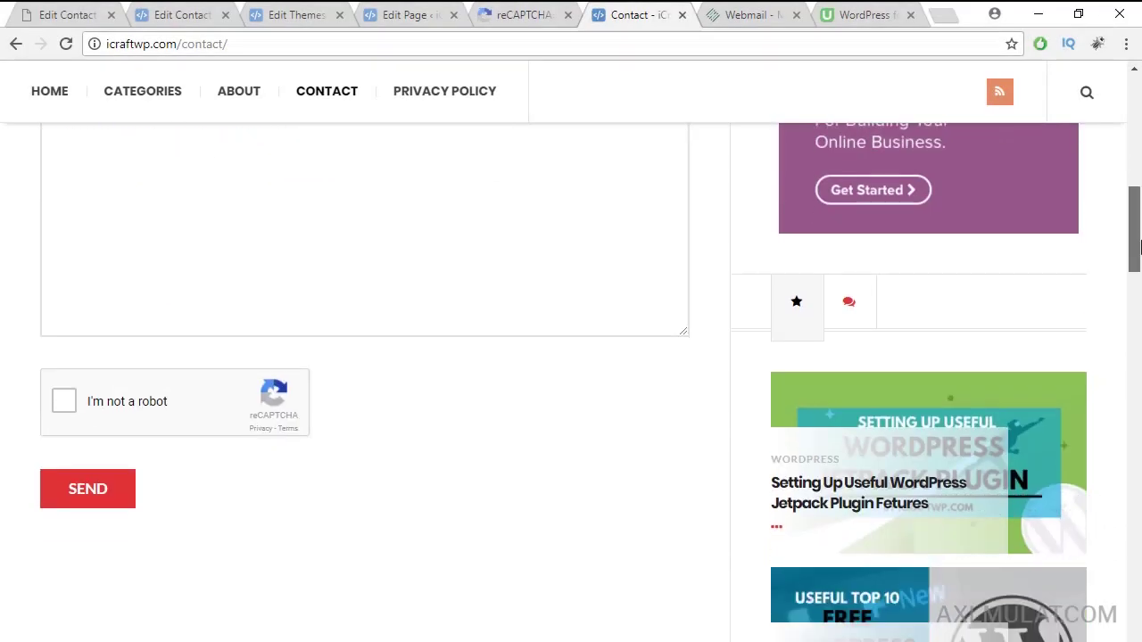
{"action": "left_click", "coordinate": [73, 399]}
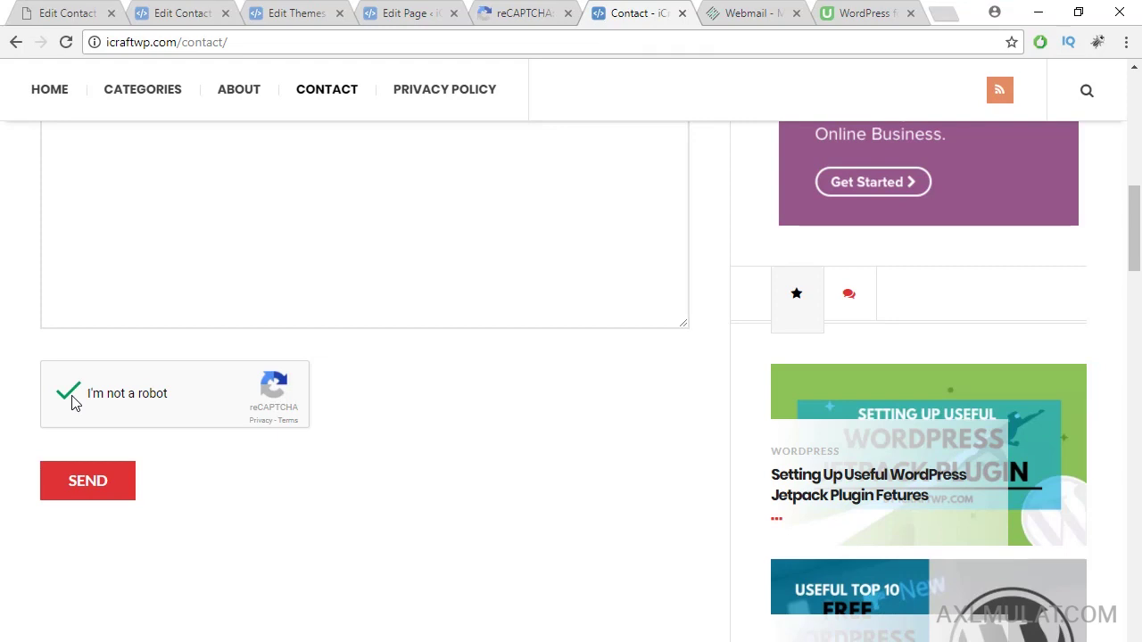
{"action": "left_click", "coordinate": [99, 482]}
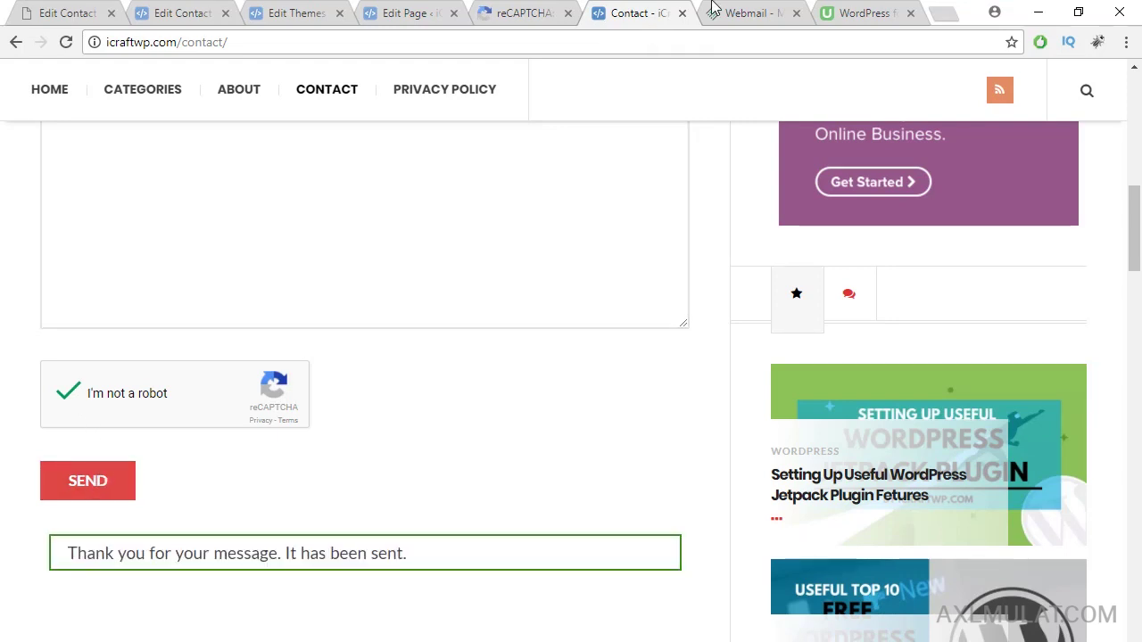
{"action": "left_click", "coordinate": [737, 11]}
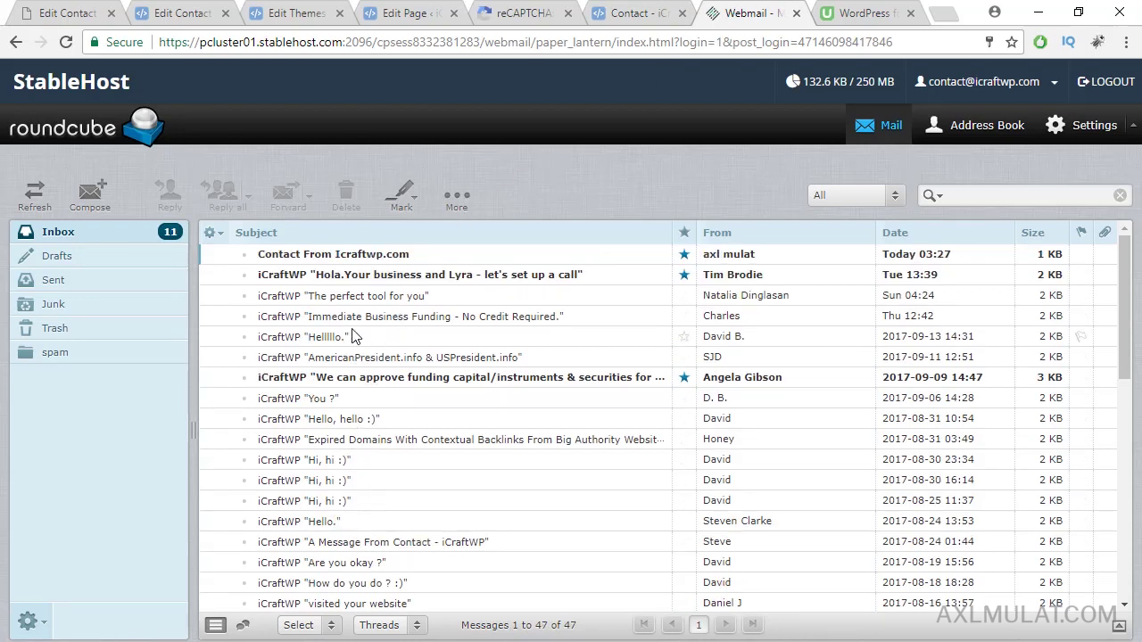
Step: Read the 'Contact From Icraftwp.com' message, then open the 'Thank you for Contacting Icraftwp.com' auto-reply
{"action": "left_click", "coordinate": [373, 259]}
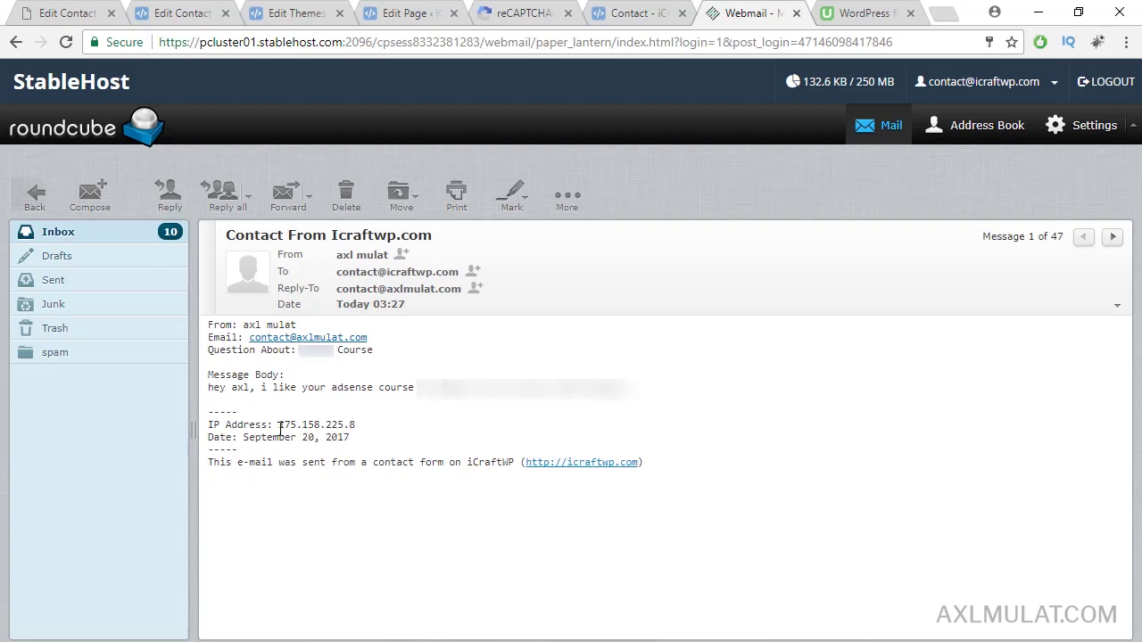
{"action": "mouse_move", "coordinate": [278, 427]}
{"action": "left_mouse_down"}
{"action": "mouse_move", "coordinate": [365, 430]}
{"action": "mouse_move", "coordinate": [282, 426]}
{"action": "left_mouse_up"}
{"action": "left_click", "coordinate": [429, 430]}
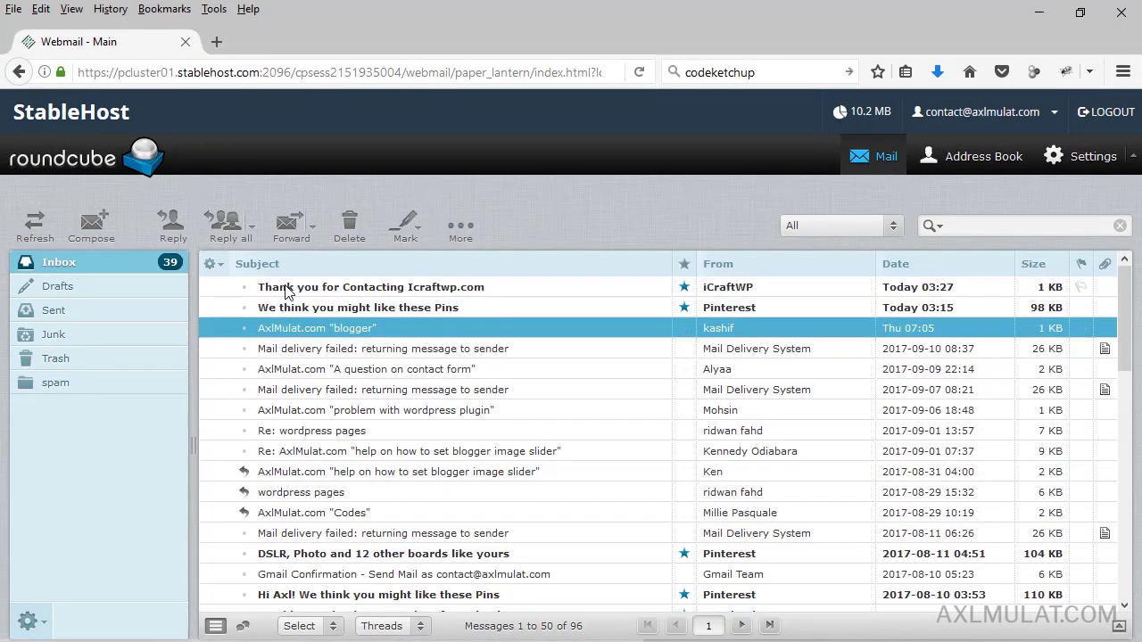
{"action": "double_click", "coordinate": [401, 294]}
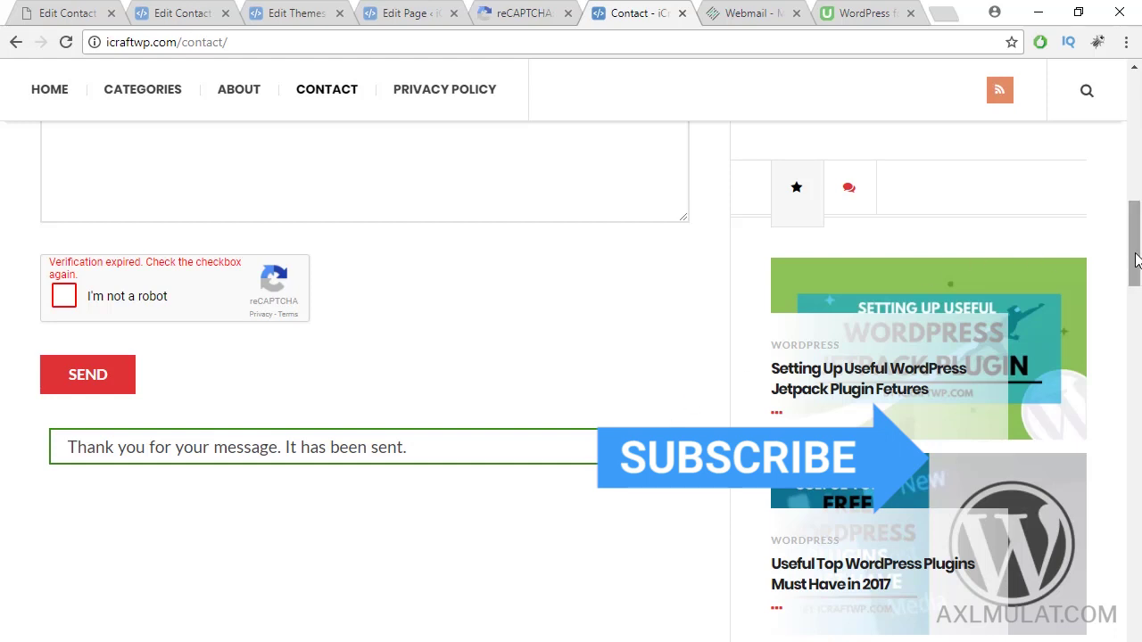
{"action": "left_click_drag", "start_coordinate": [1136, 258], "coordinate": [1137, 132]}
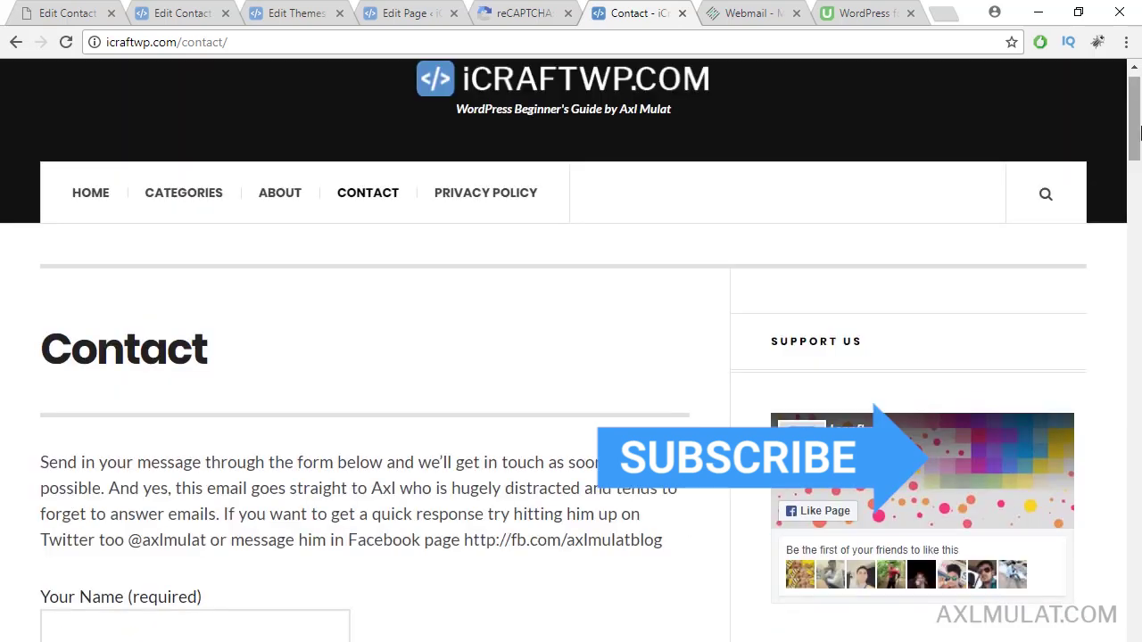